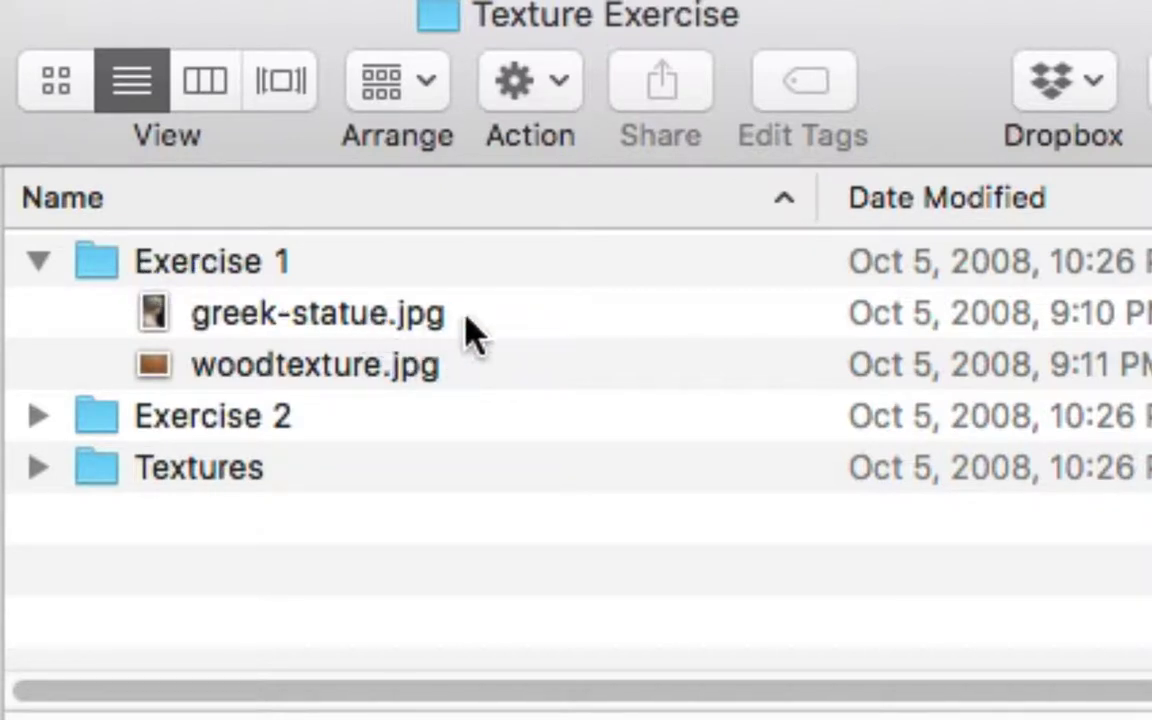
- Open greek-statue.jpg and woodtexture.jpg from the Exercise 1 folder in Photoshop
left_click(476, 314)
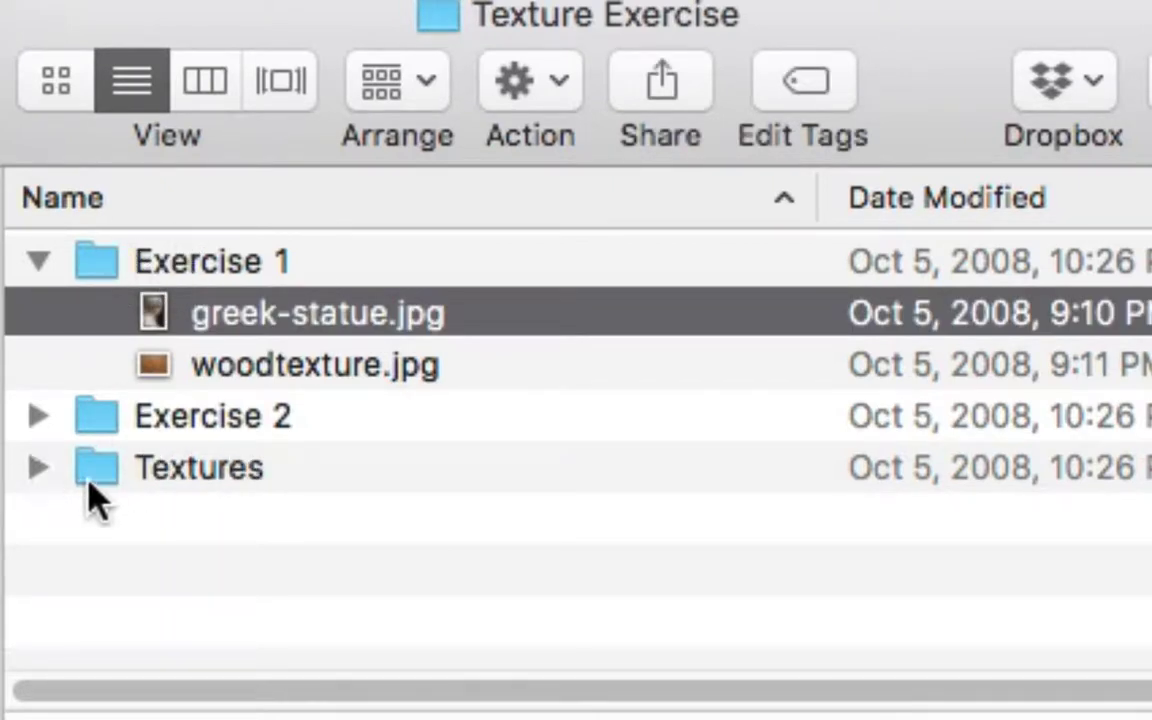
left_click(495, 352)
left_click(490, 321)
left_click(489, 357, "shift")
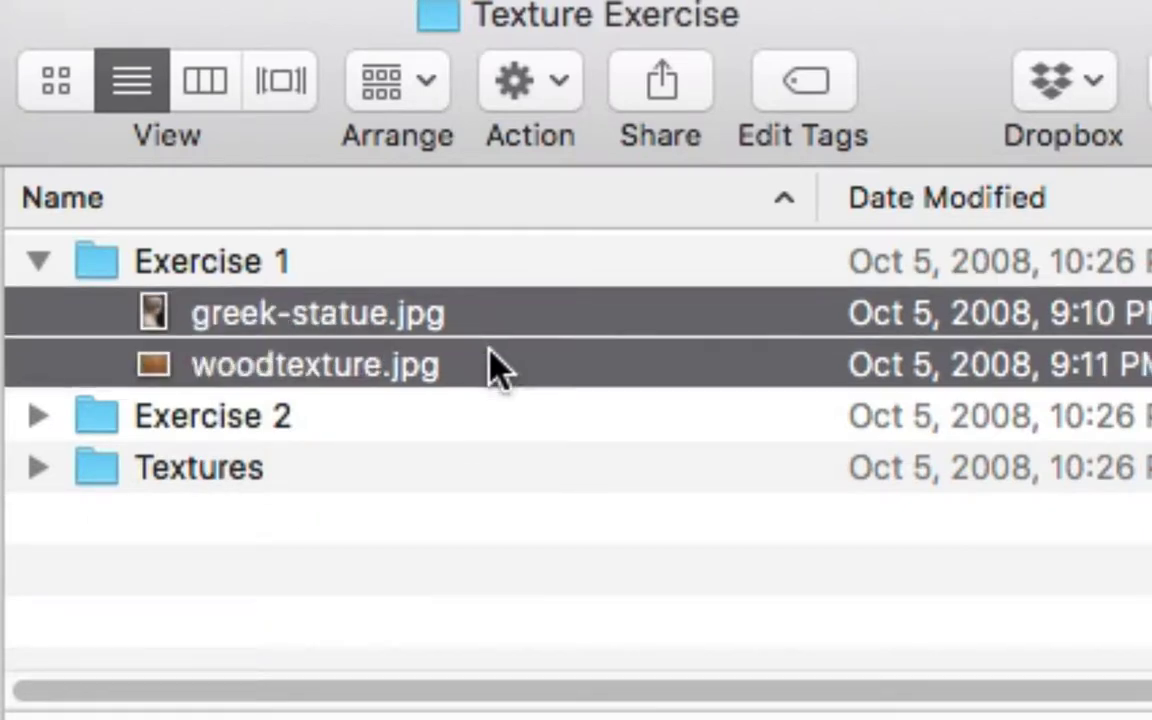
left_click_drag(489, 357, 563, 672)
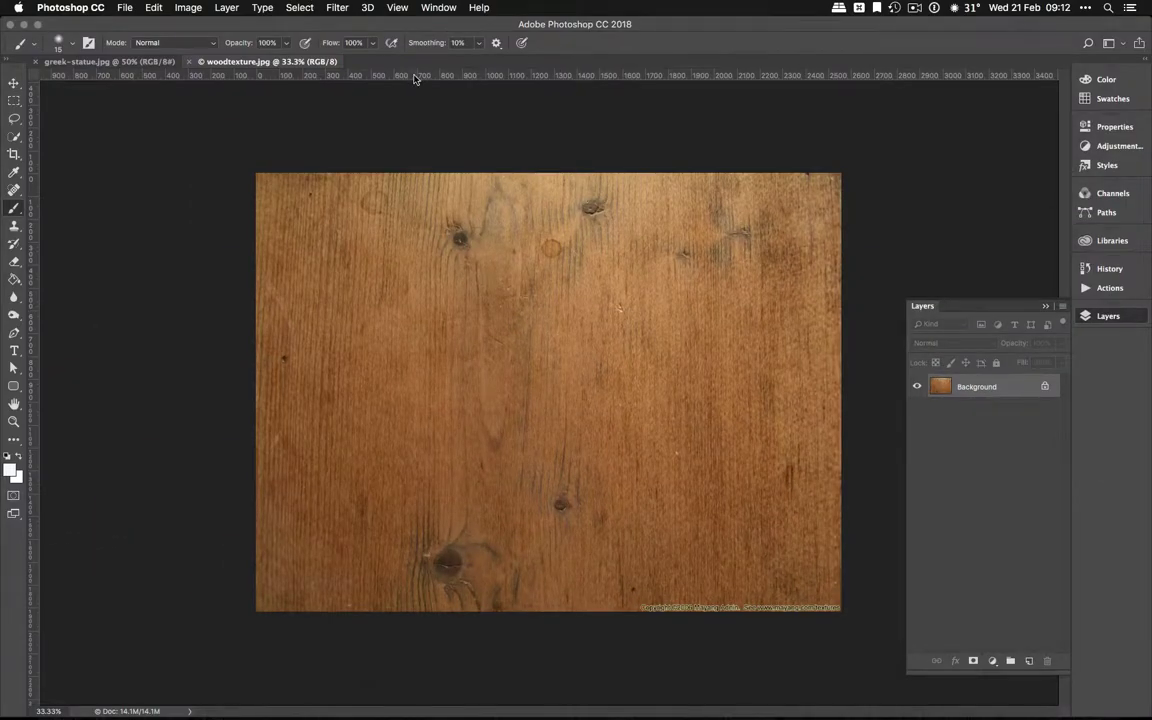
- Arrange the wood texture and statue documents side by side in a 2-up Vertical layout and collapse the layer list
left_click(440, 8)
mouse_move(450, 23)
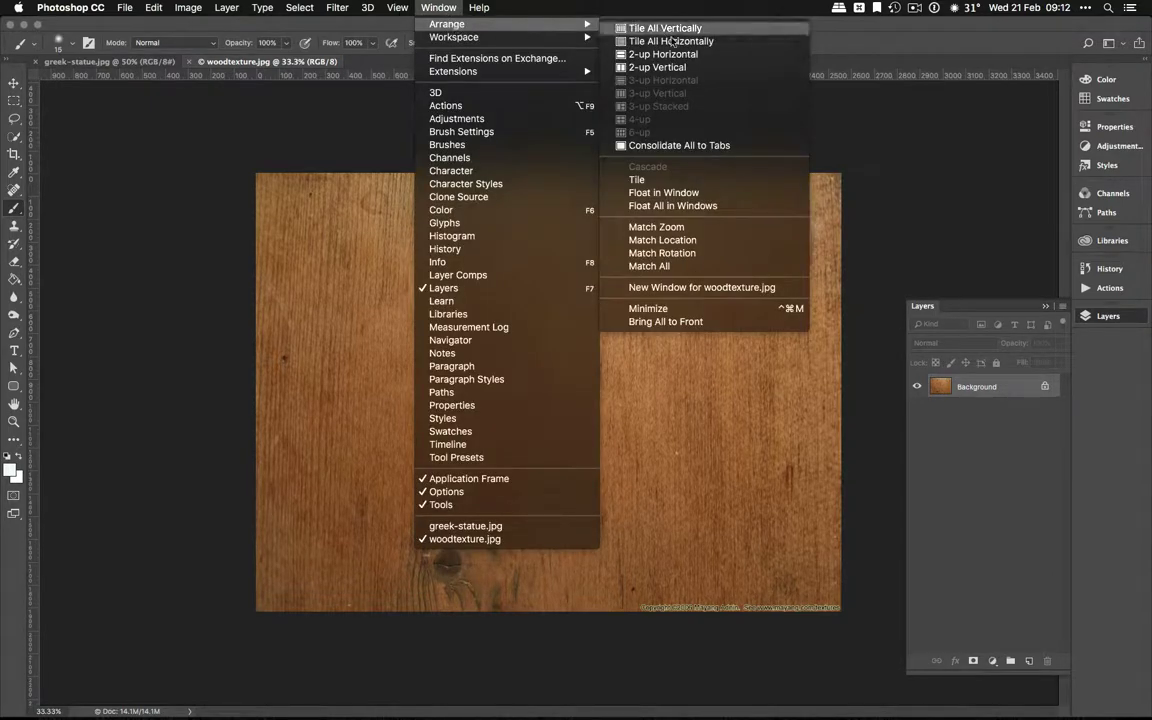
left_click(716, 69)
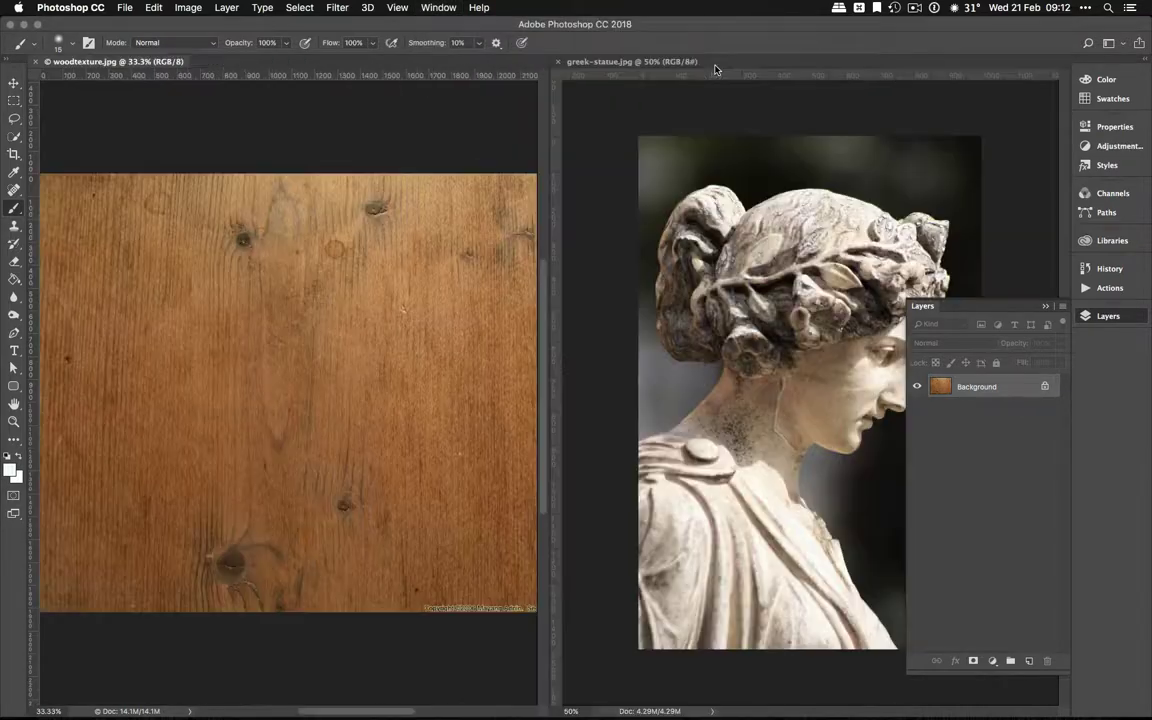
left_click(1125, 318)
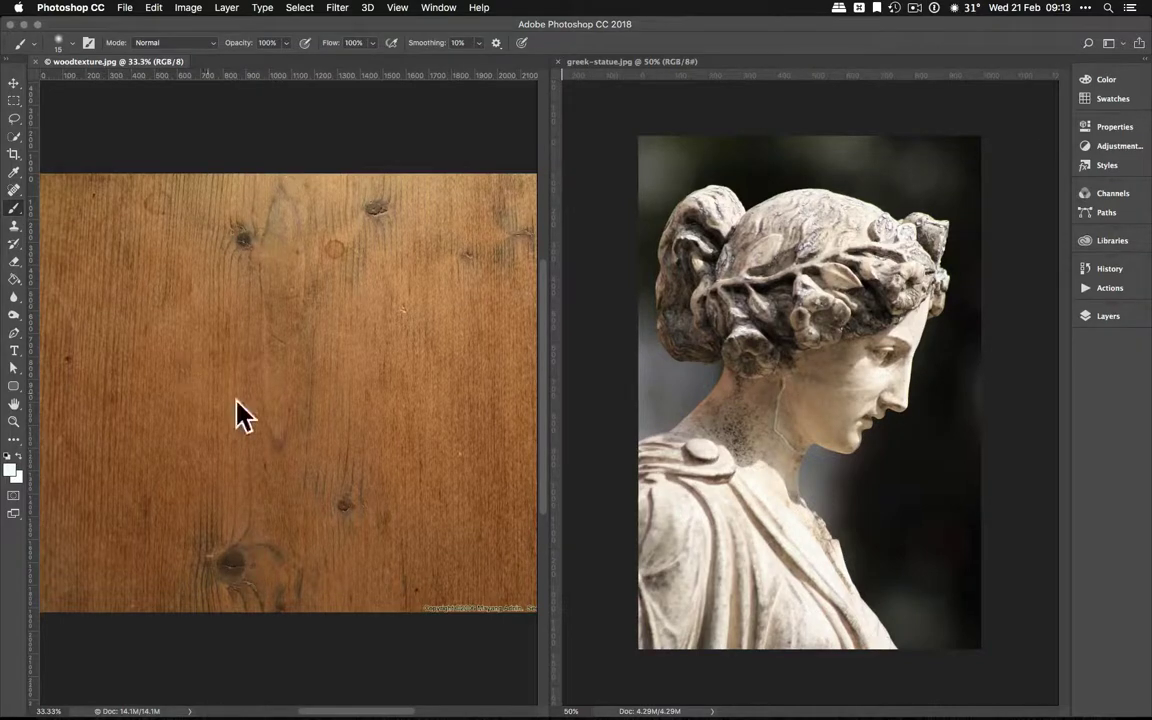
scroll(305, 470, "down", 2)
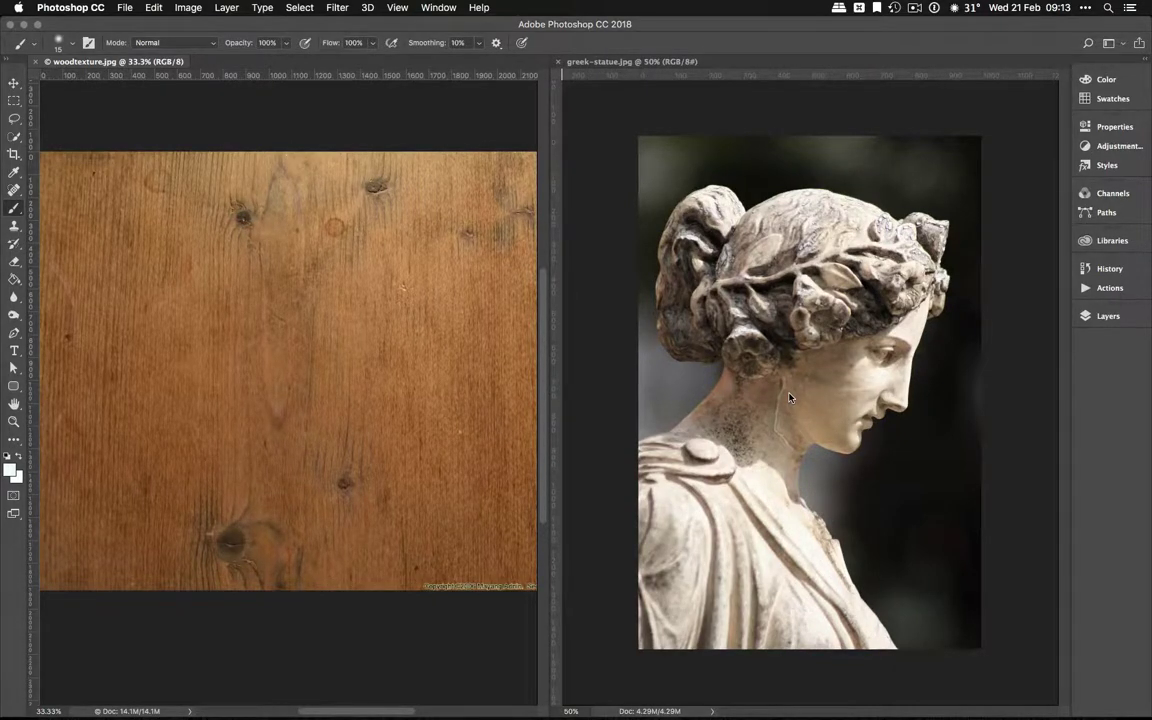
- Select the whole statue with the Quick Selection tool and subtract the background patch behind its neck
left_click(15, 138)
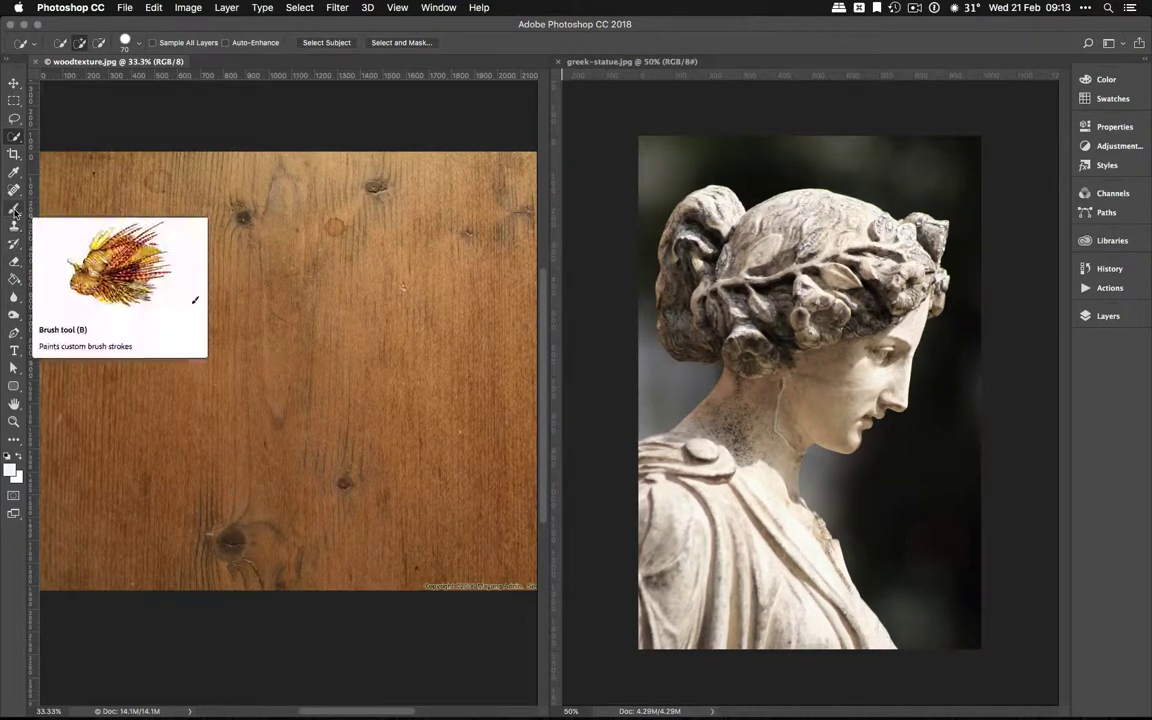
left_click(791, 326)
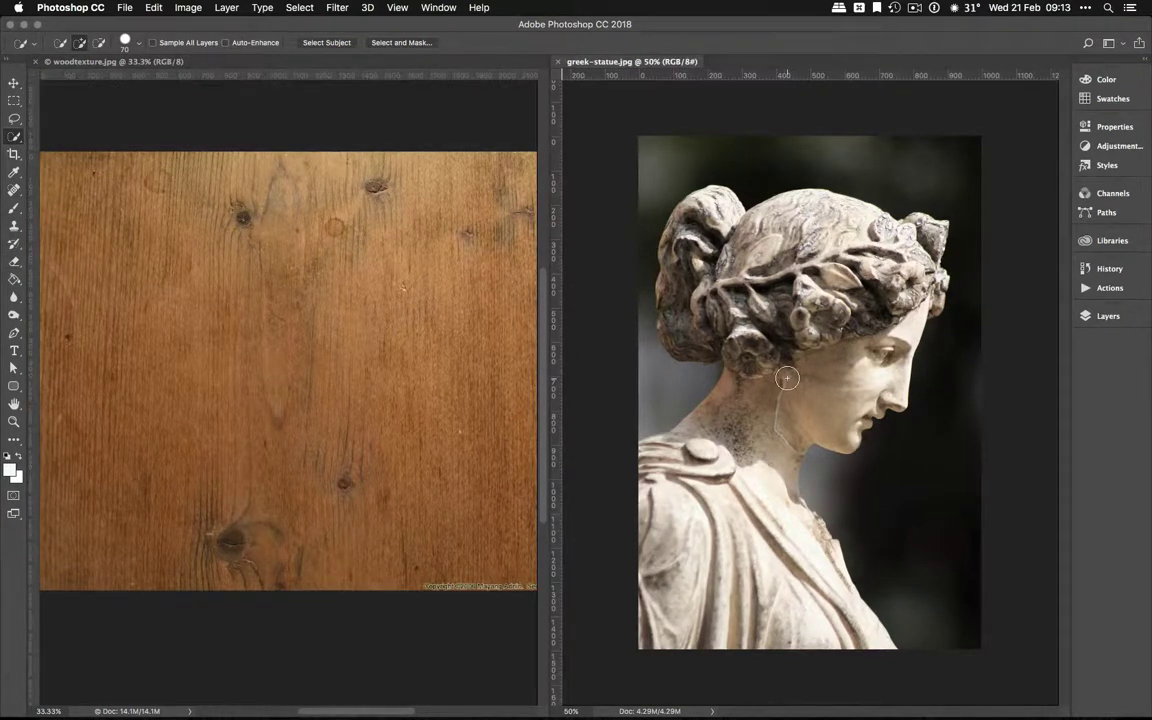
mouse_move(787, 378)
left_mouse_down()
mouse_move(784, 334)
mouse_move(760, 300)
mouse_move(726, 291)
mouse_move(680, 320)
mouse_move(697, 343)
mouse_move(868, 316)
mouse_move(800, 282)
mouse_move(812, 288)
mouse_move(838, 260)
mouse_move(830, 215)
mouse_move(788, 225)
mouse_move(787, 254)
mouse_move(700, 222)
mouse_move(692, 270)
mouse_move(710, 319)
mouse_move(660, 440)
mouse_move(648, 520)
mouse_move(722, 625)
left_mouse_up()
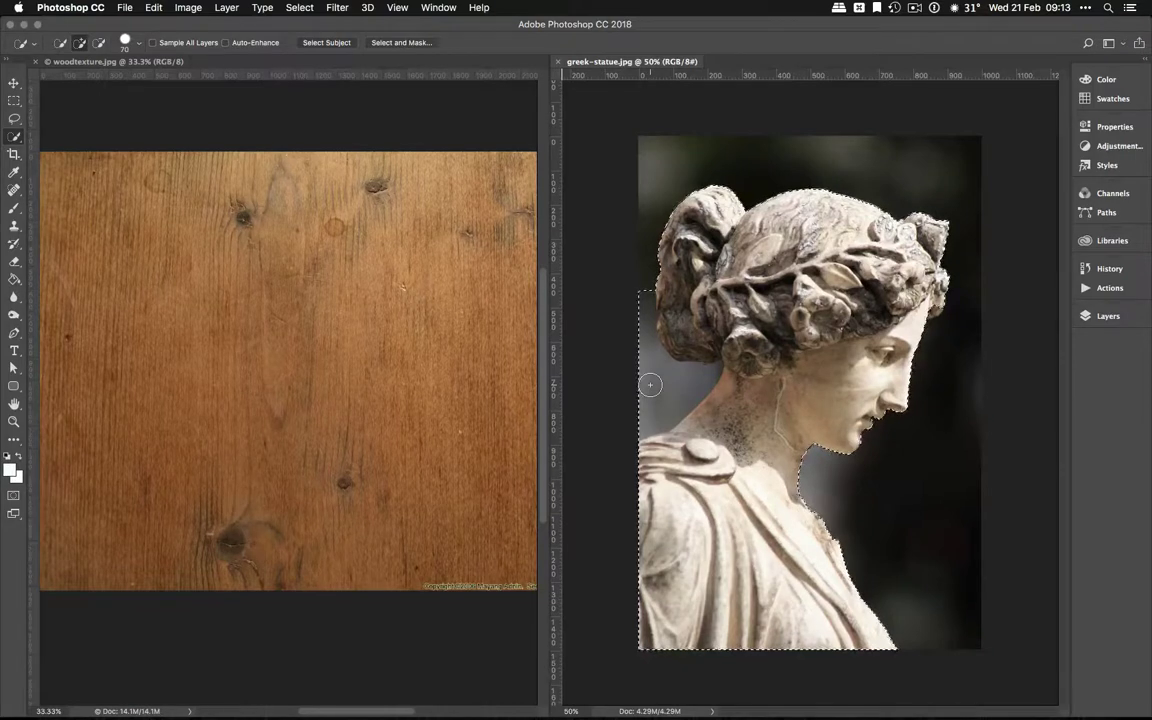
key("alt")
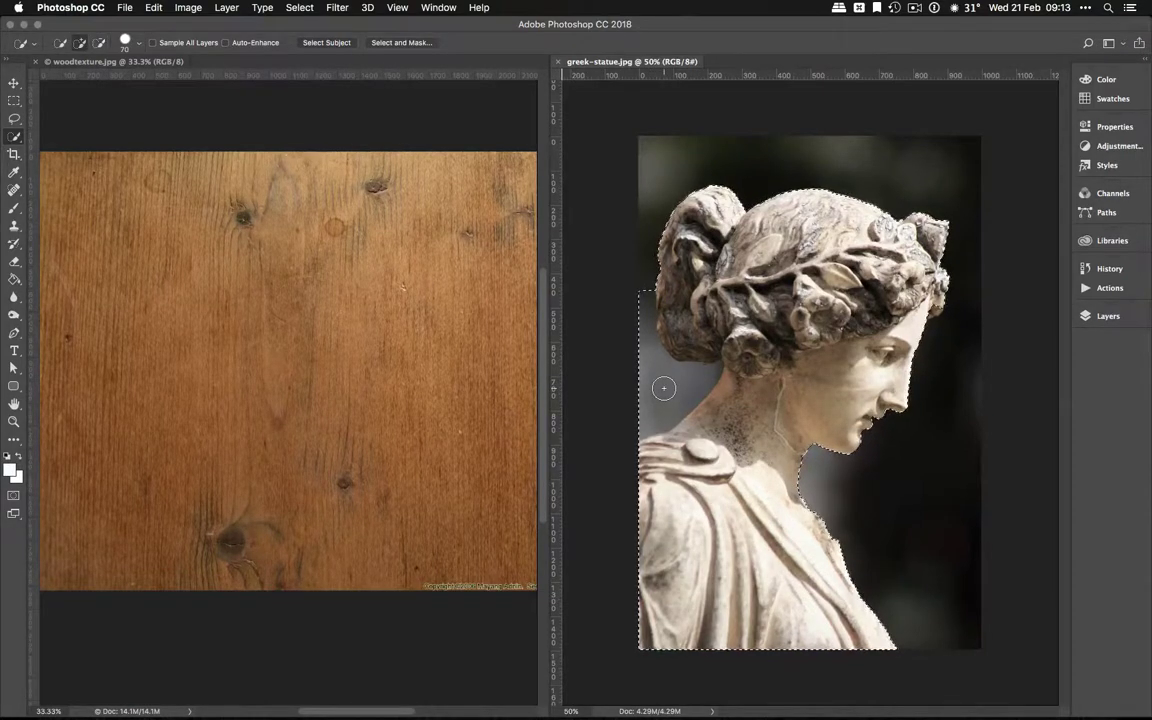
key("alt")
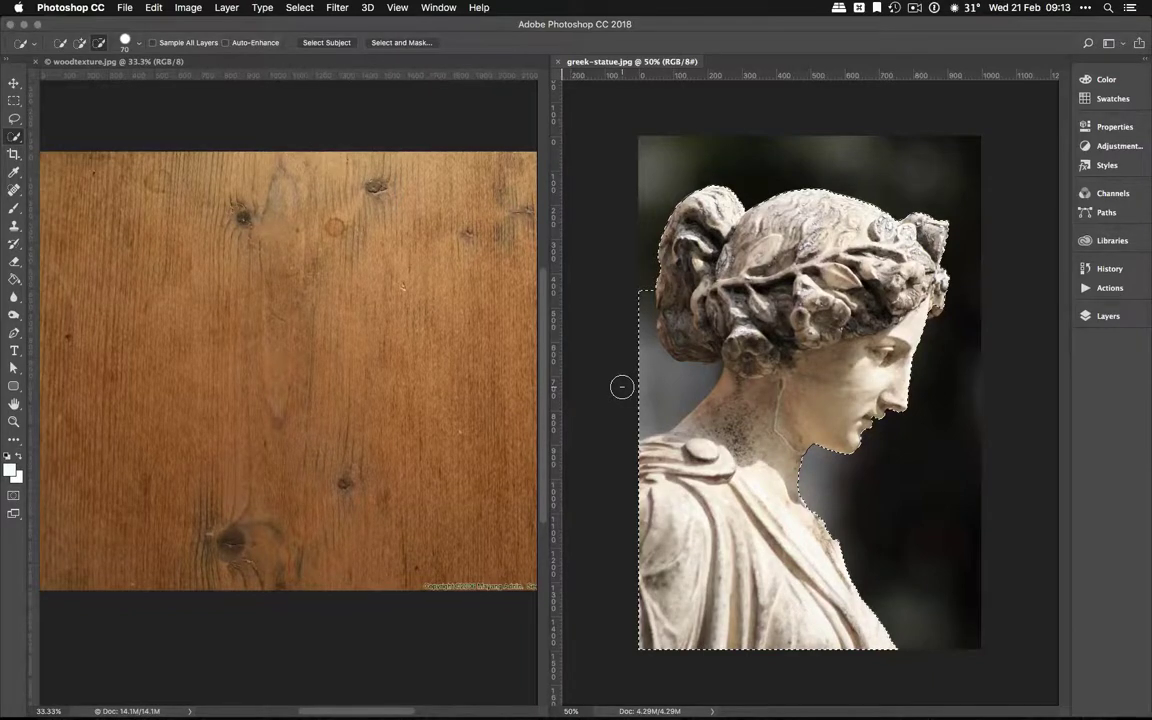
mouse_move(621, 386)
left_mouse_down()
mouse_move(638, 388)
mouse_move(622, 375)
mouse_move(635, 298)
left_mouse_up()
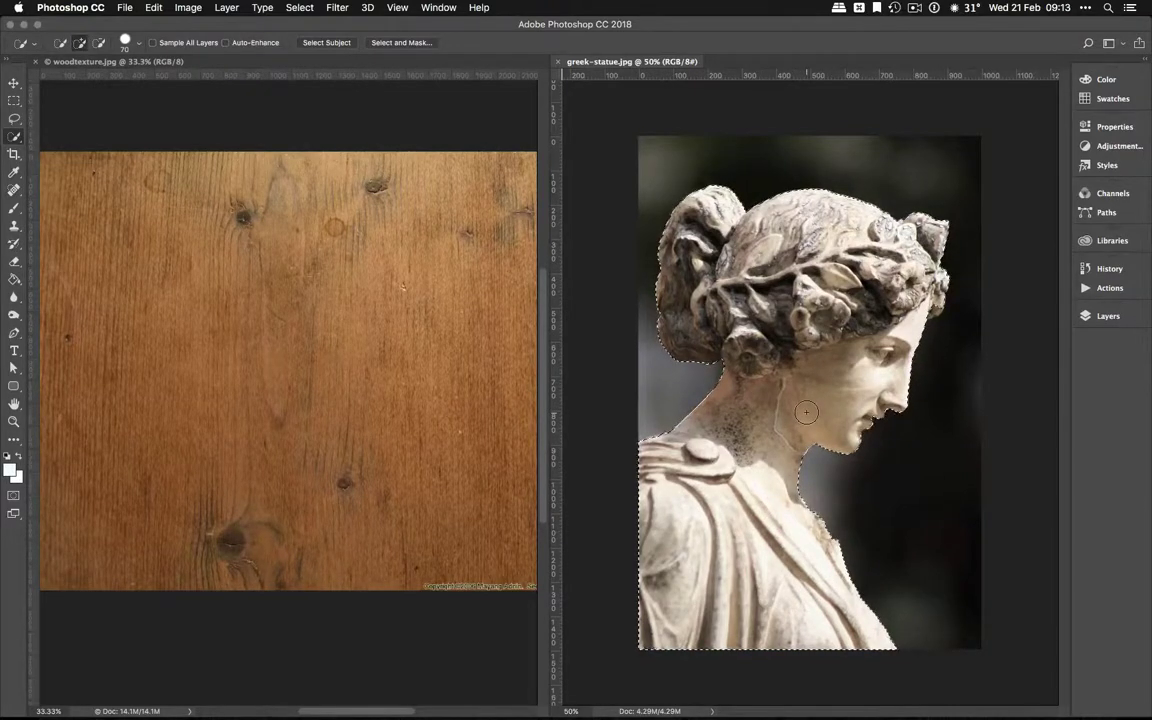
- Select the entire wood texture image and copy it
left_click(90, 63)
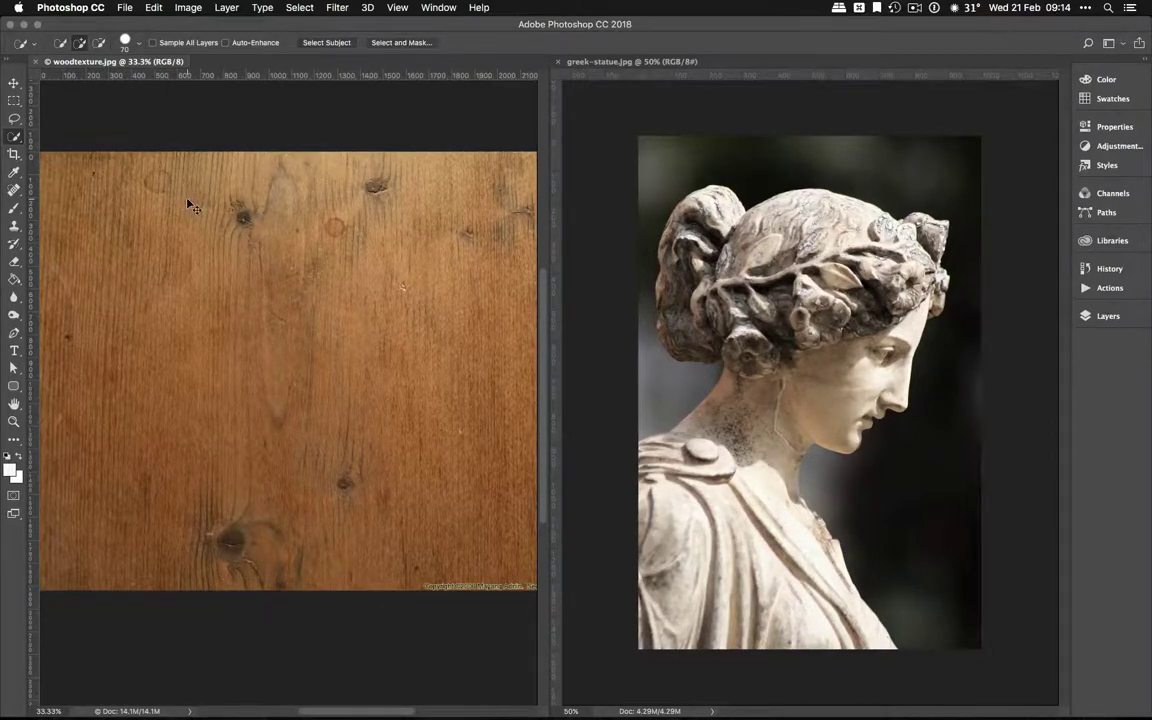
key("super+a")
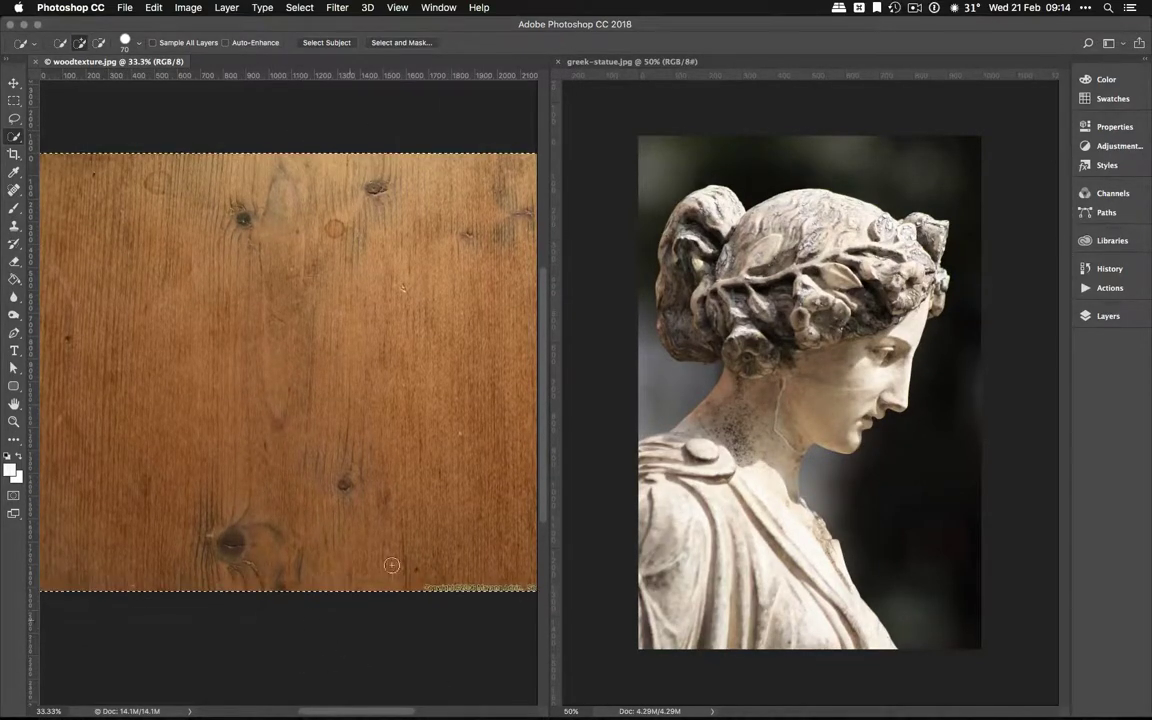
scroll(355, 405, "down", 2)
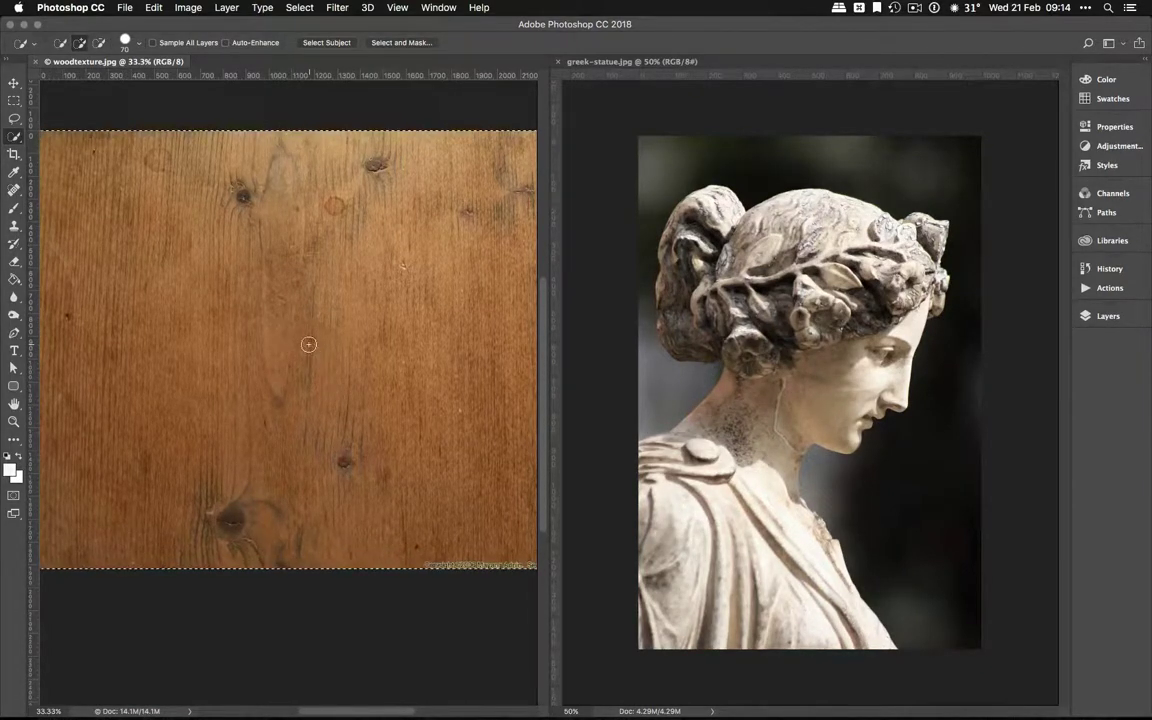
- Paste the copied wood texture into the statue selection using Paste Into
left_click(667, 61)
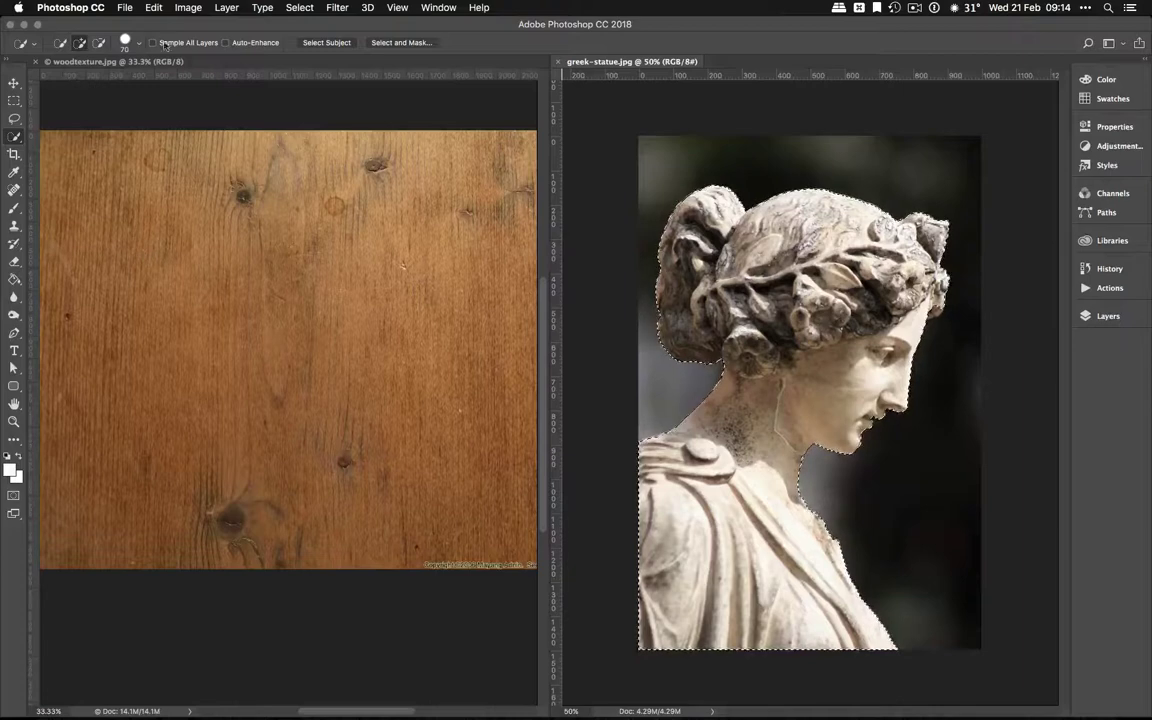
left_click(154, 8)
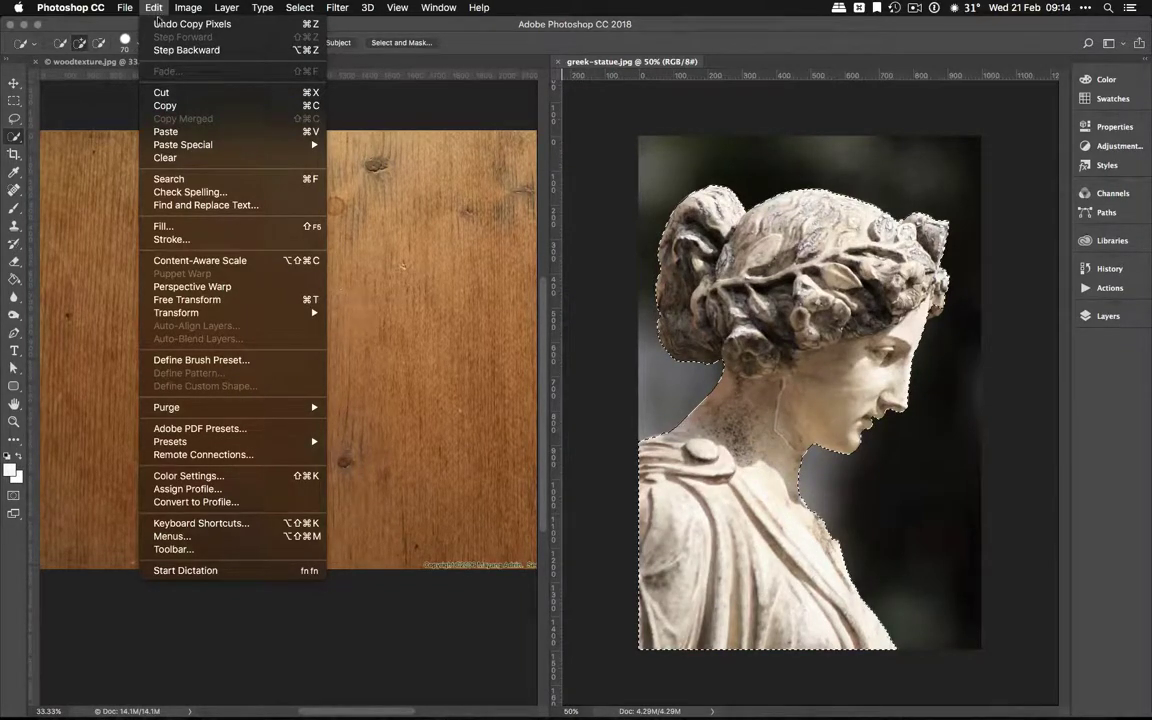
mouse_move(219, 150)
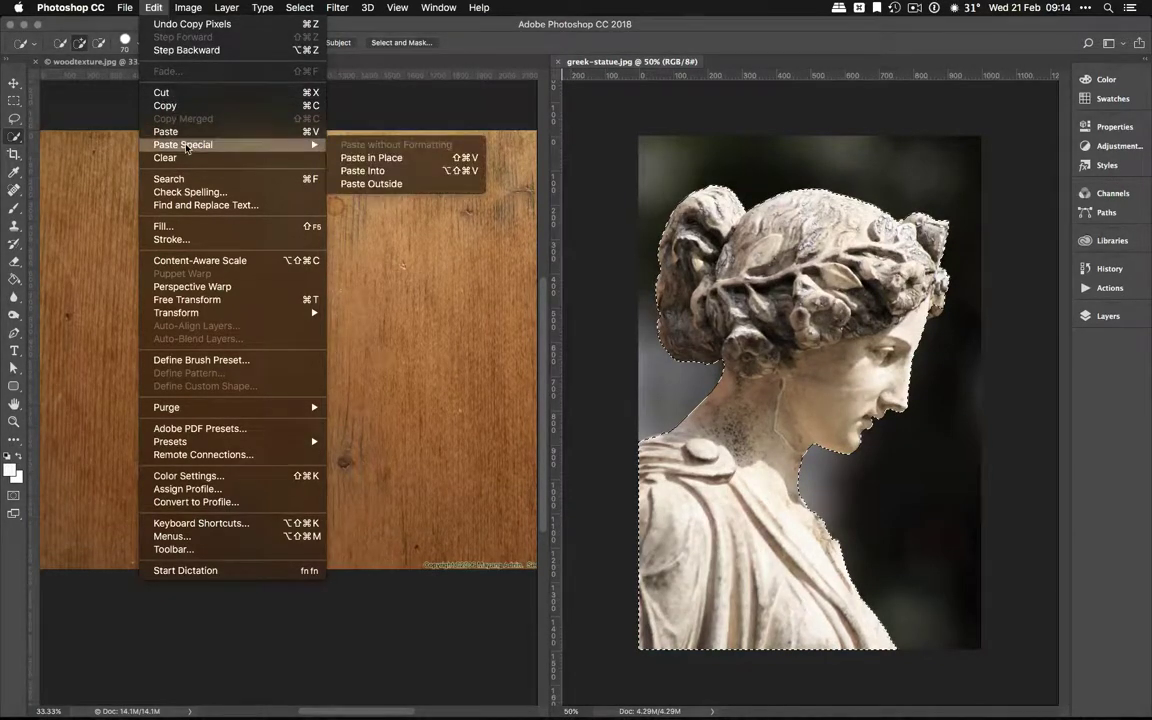
left_click(362, 171)
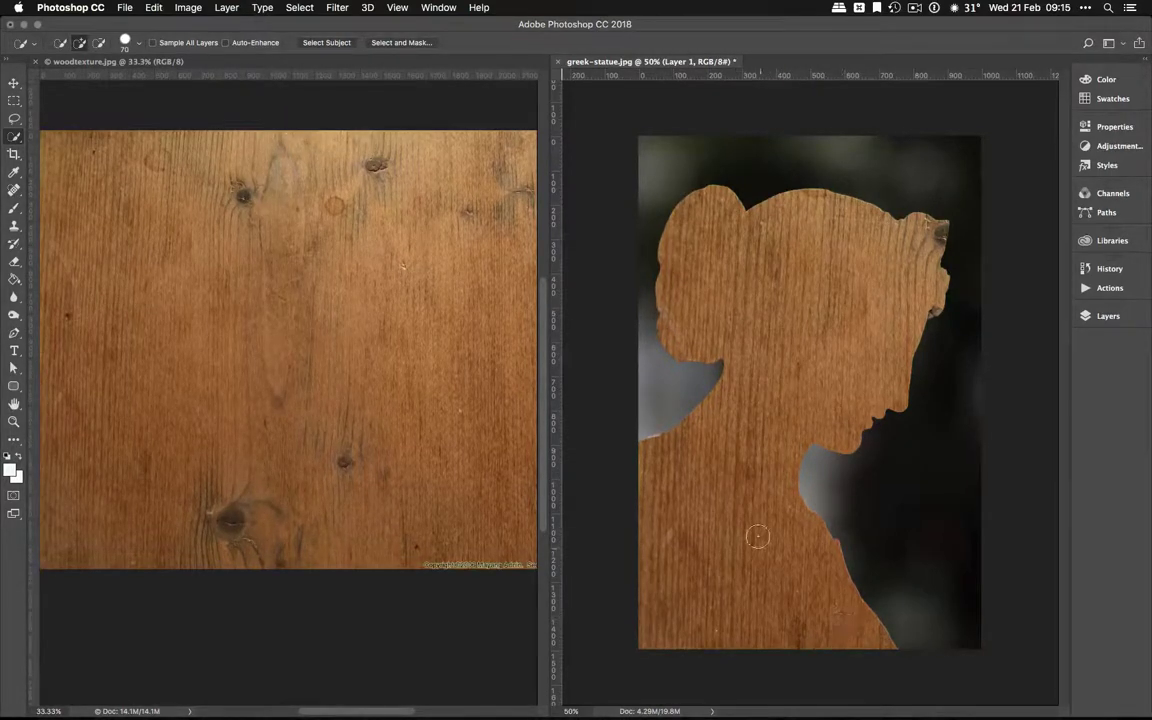
- Examine the pasted wood layer's mask, its opacity control and the available blending modes
left_click(1103, 318)
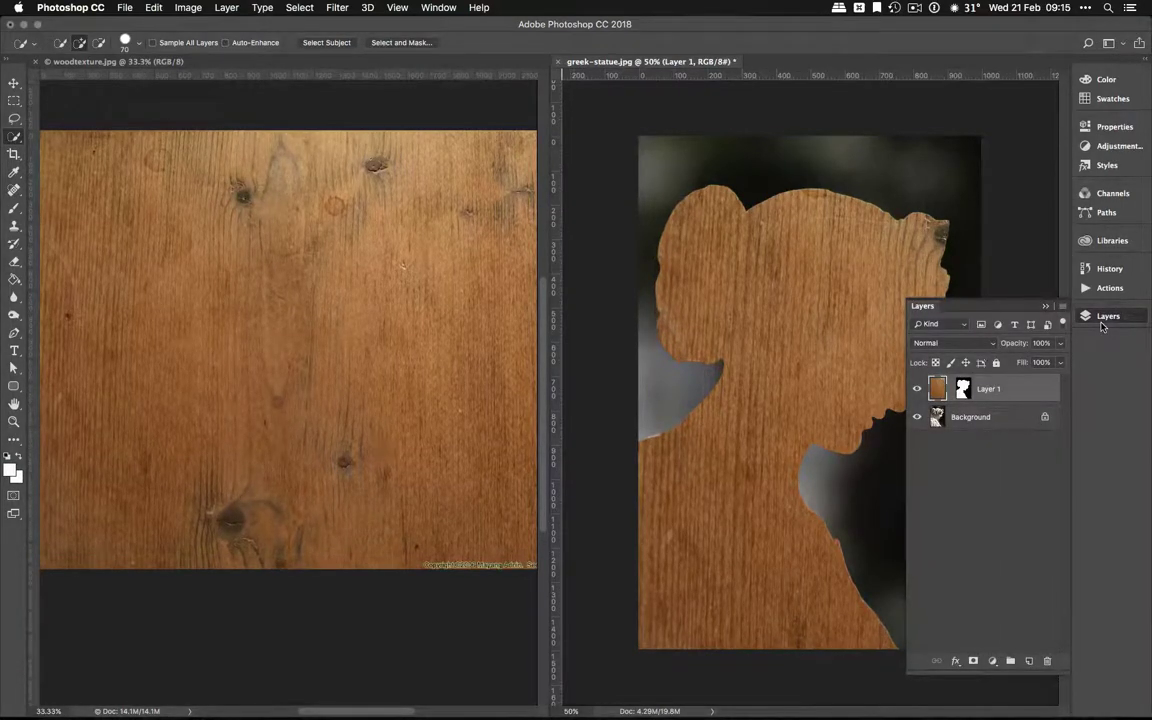
key("super+plus")
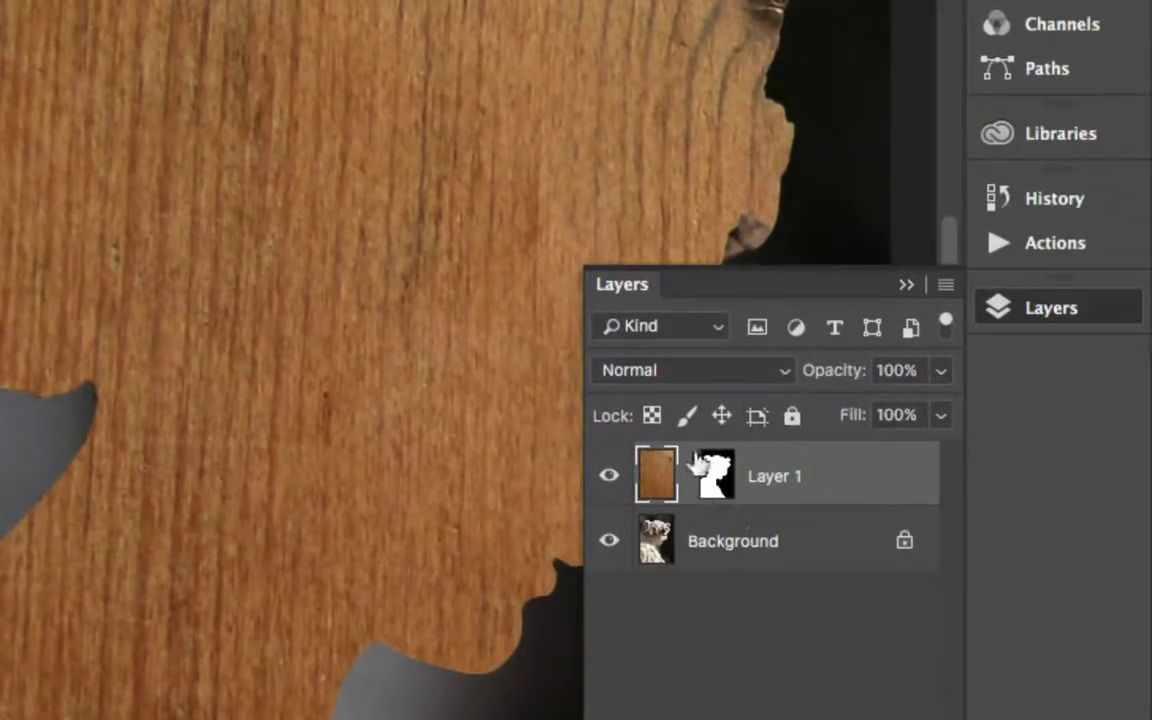
left_click_drag(674, 481, 706, 498)
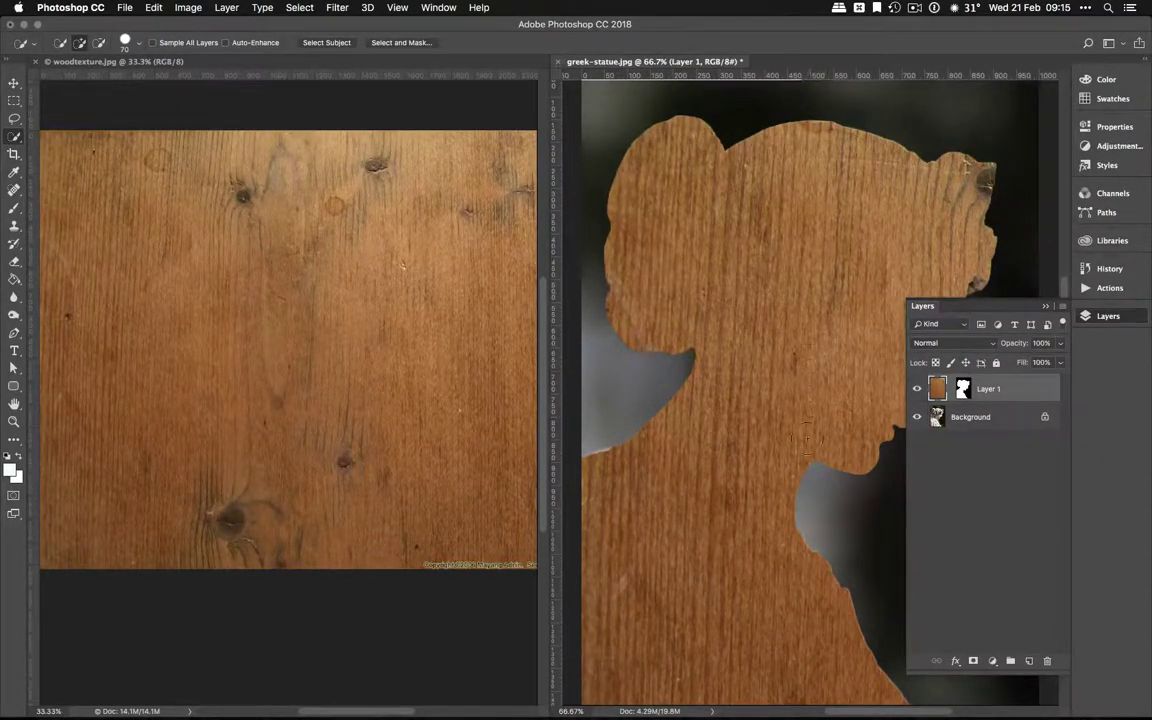
left_click(1062, 348)
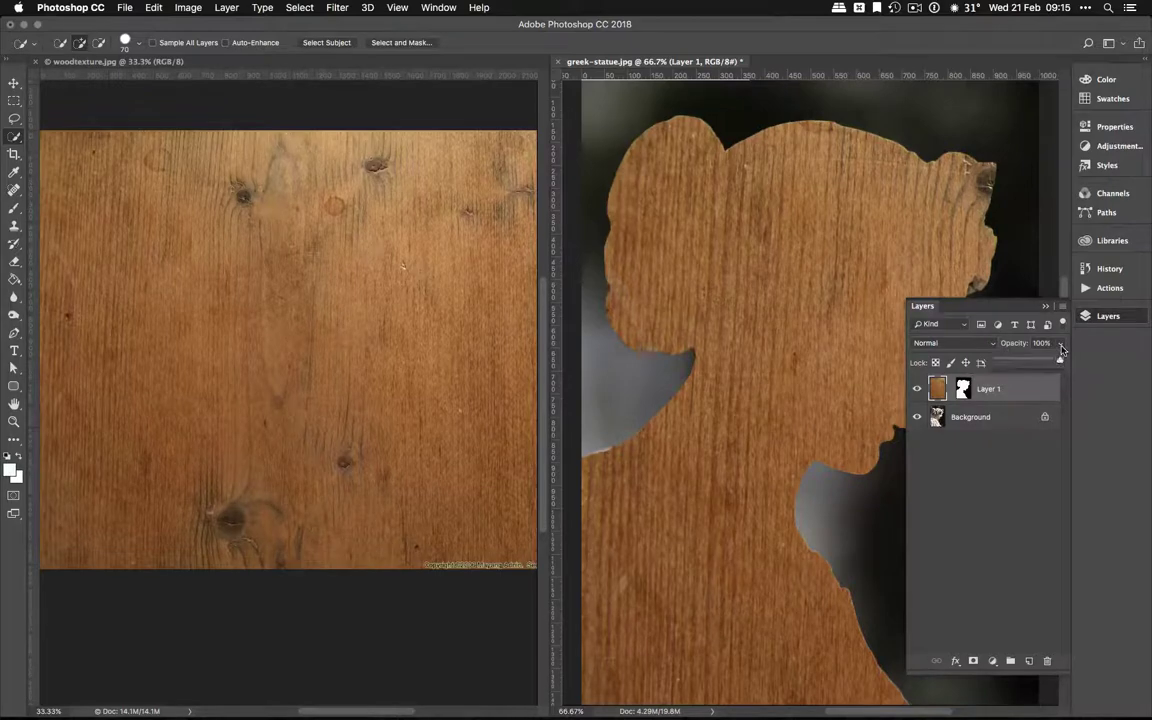
mouse_move(1060, 360)
left_mouse_down()
mouse_move(1028, 360)
mouse_move(1060, 350)
left_mouse_up()
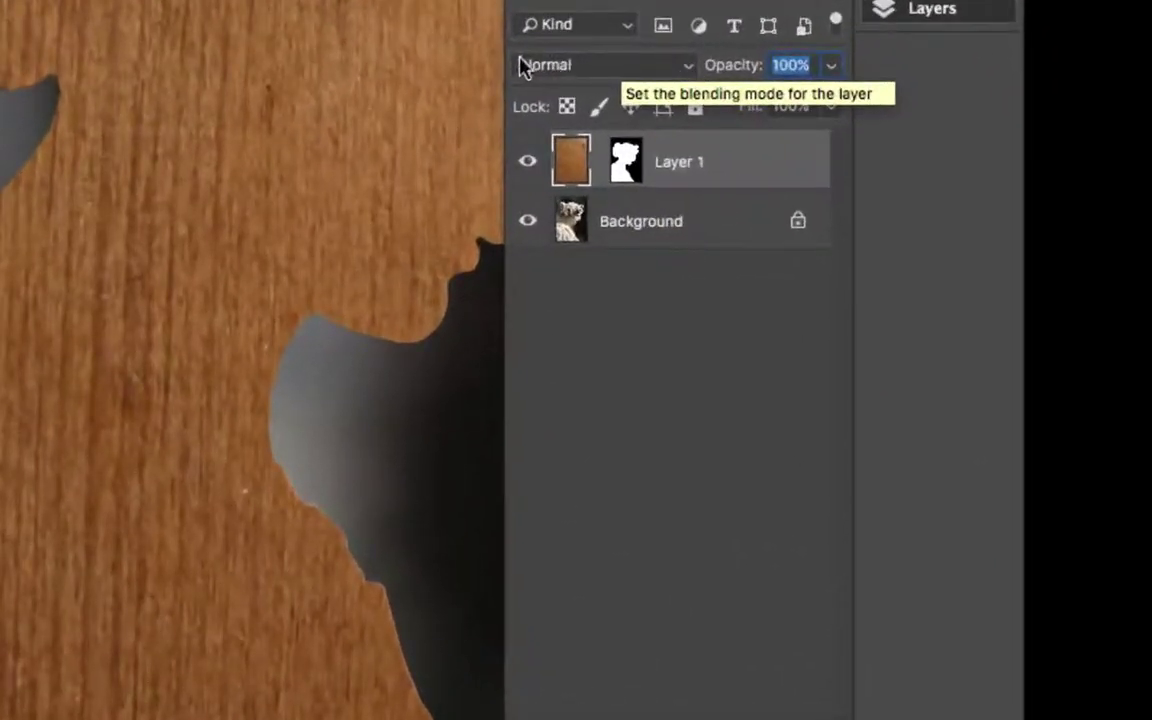
left_click(686, 68)
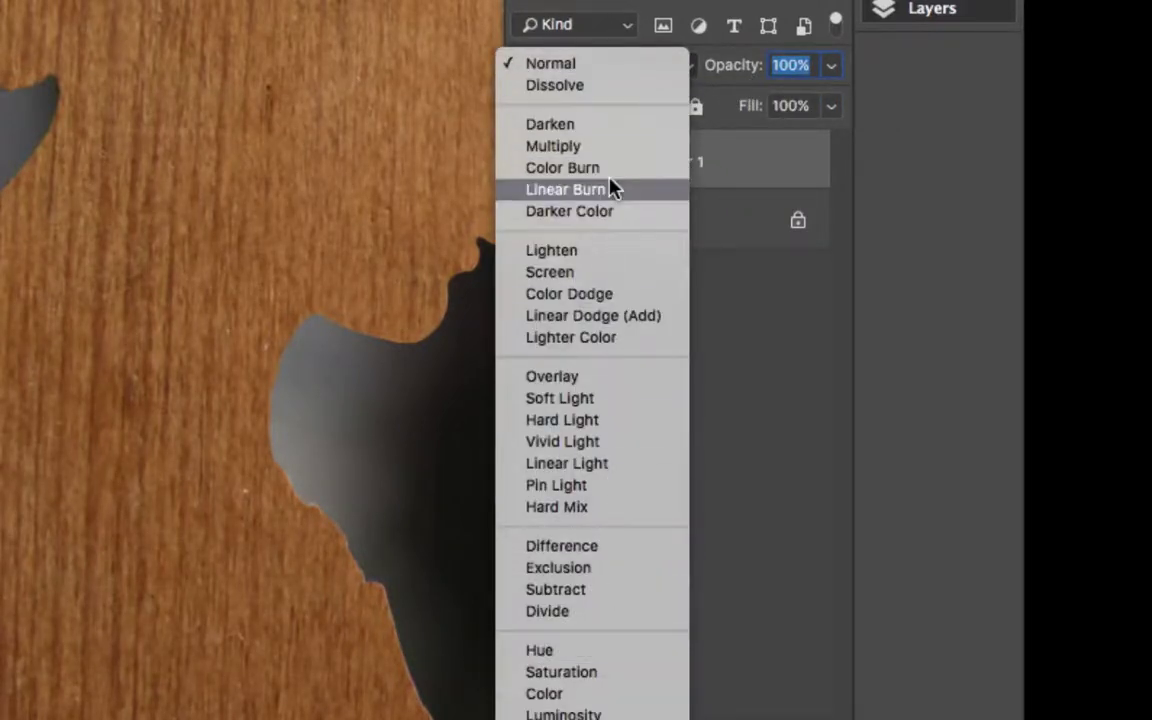
left_click(647, 64)
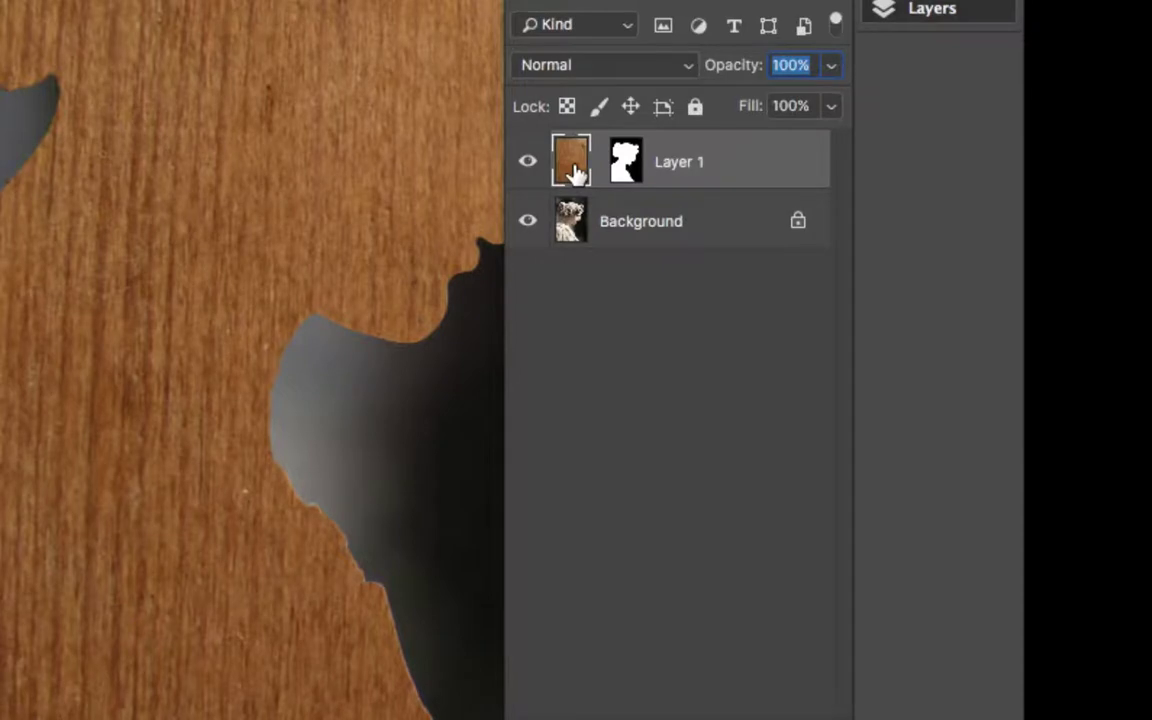
left_click(632, 74)
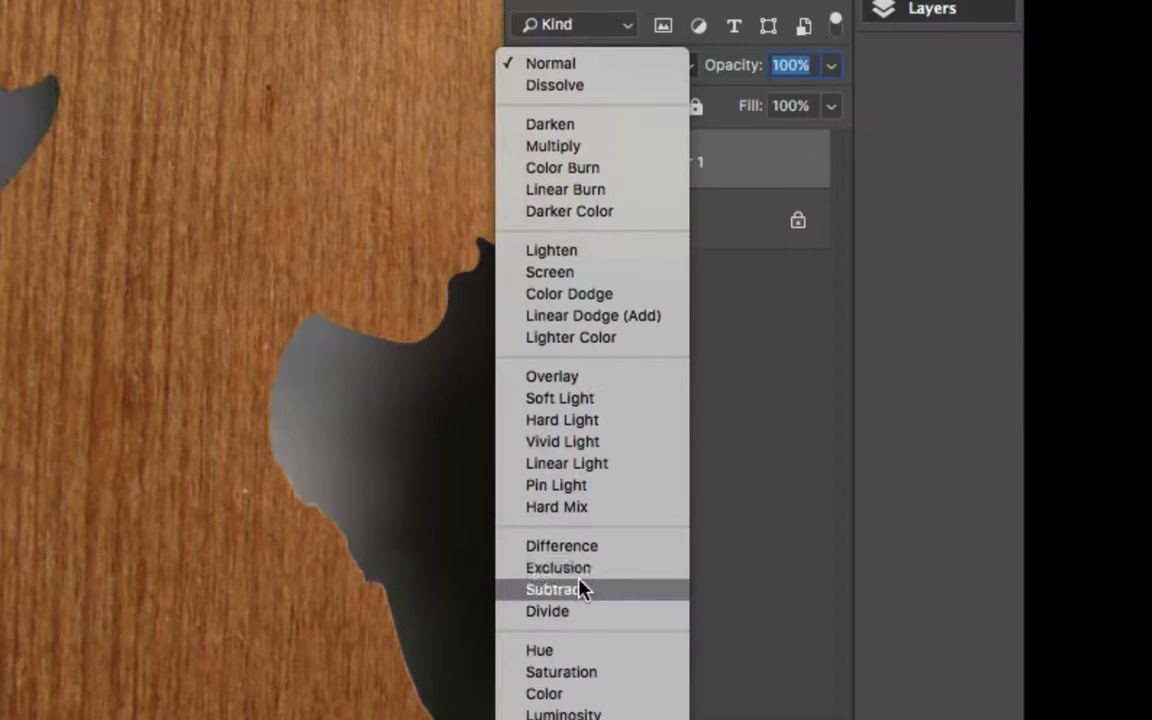
scroll(585, 575, "down", 2)
key("Return")
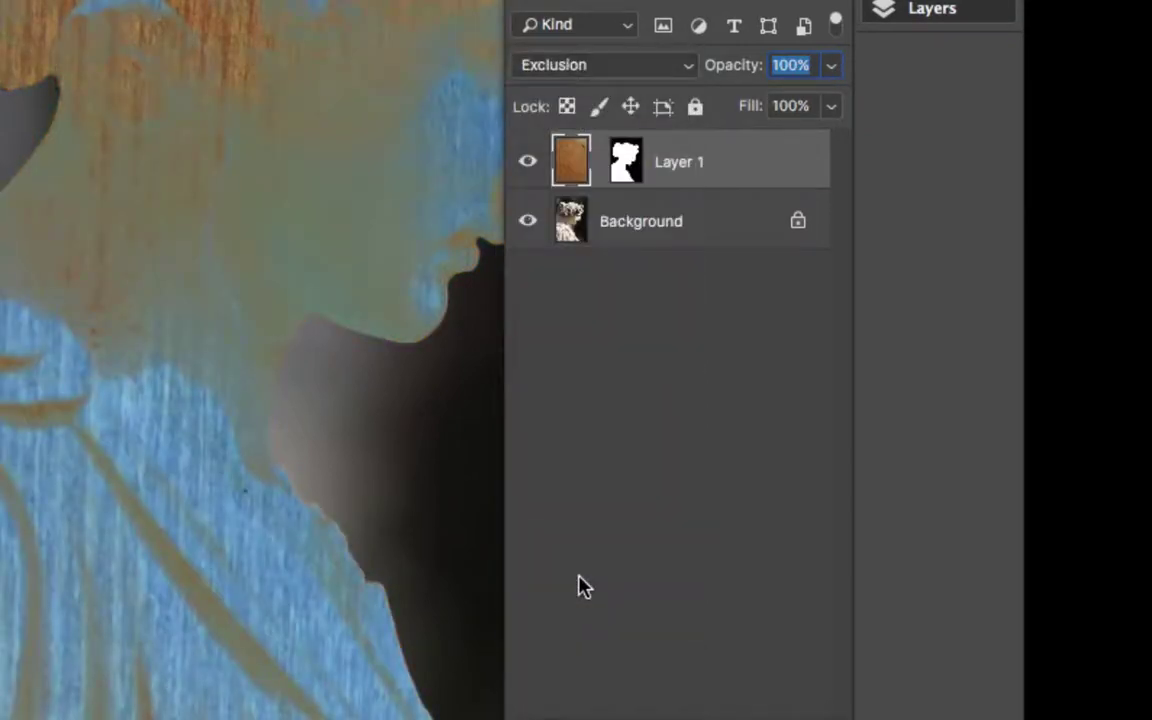
key("shift+alt+n")
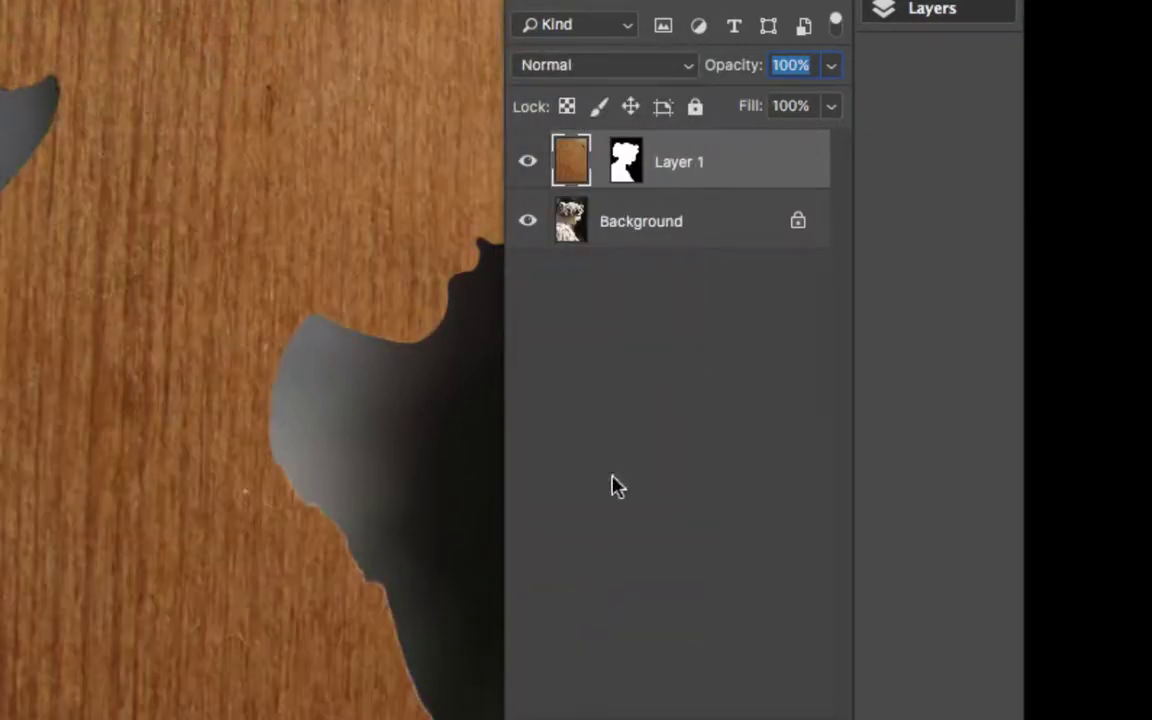
- Set the wood layer's blending mode to Multiply and its opacity to 78%, and collapse the layer list
left_click(668, 70)
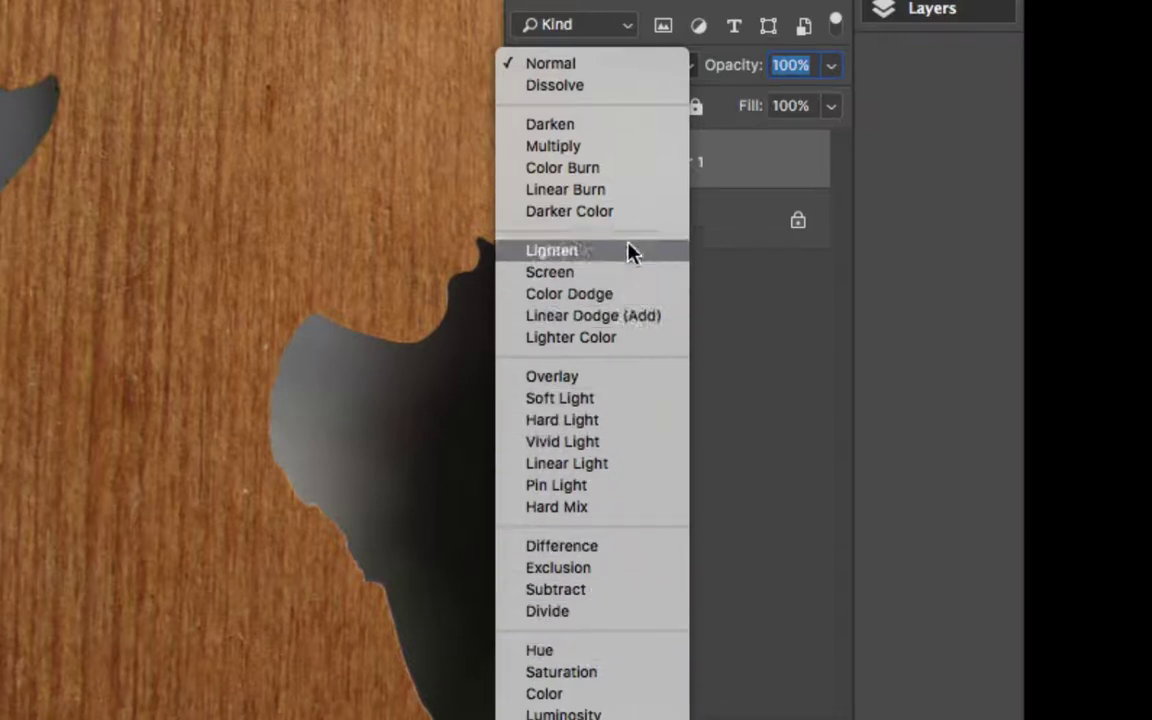
left_click(636, 150)
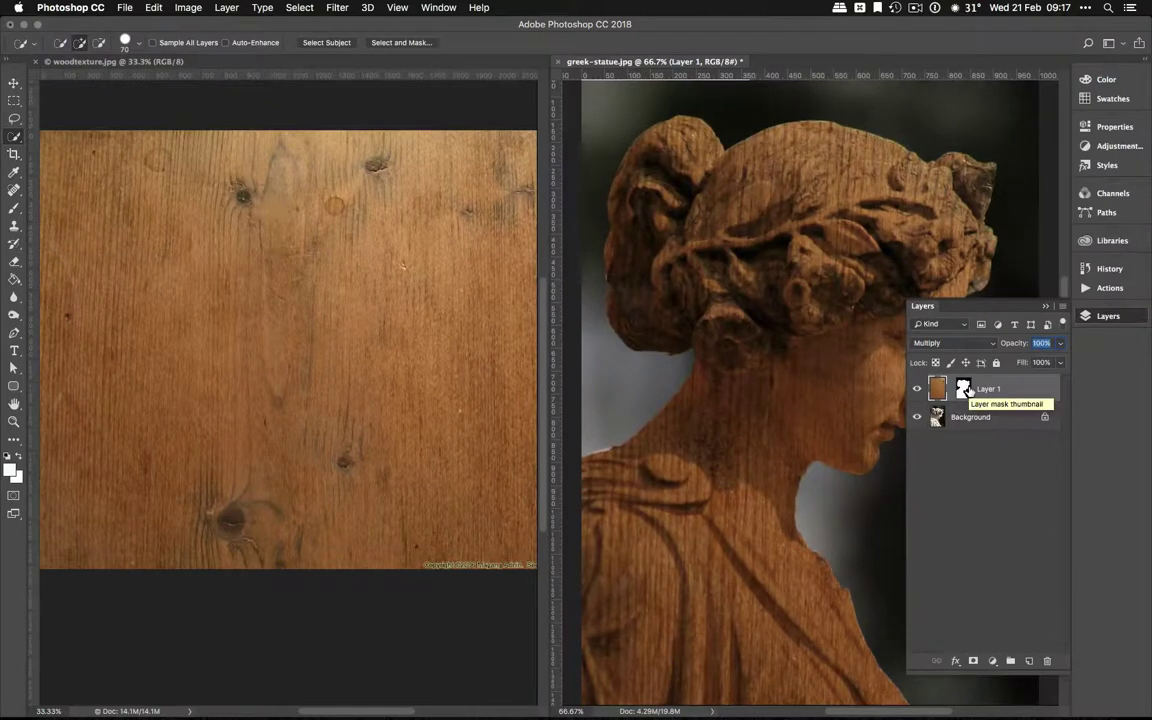
left_click(1106, 318)
left_click(1106, 318)
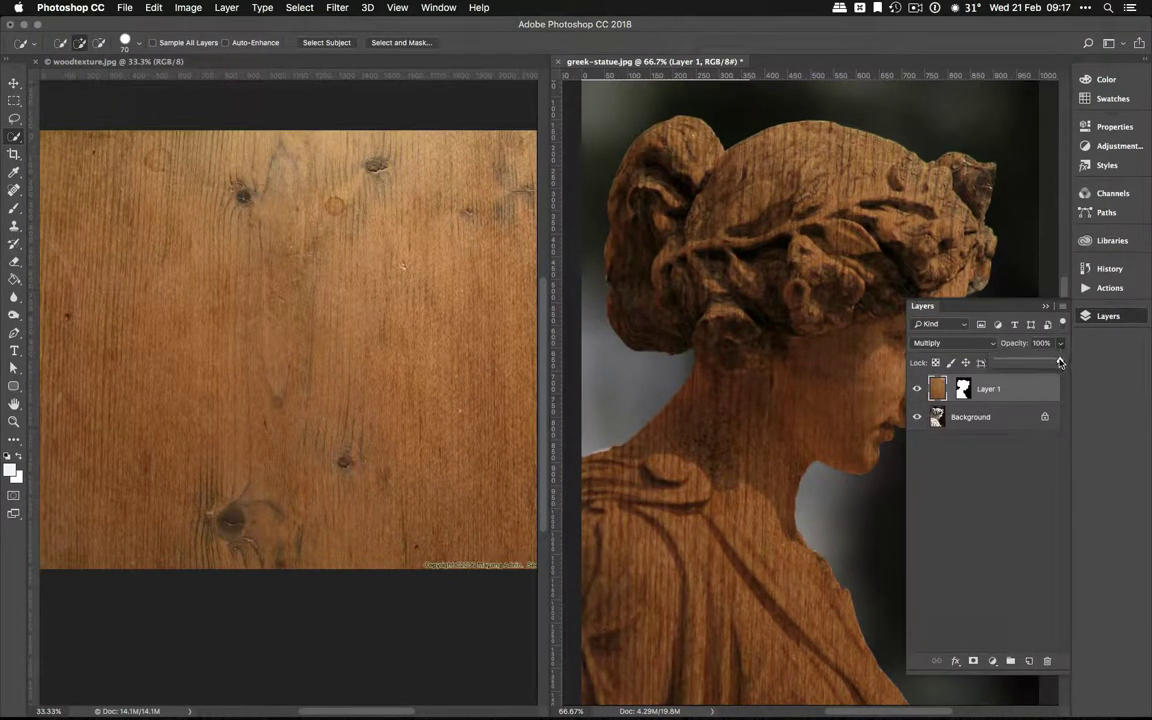
left_click_drag(1060, 360, 1047, 360)
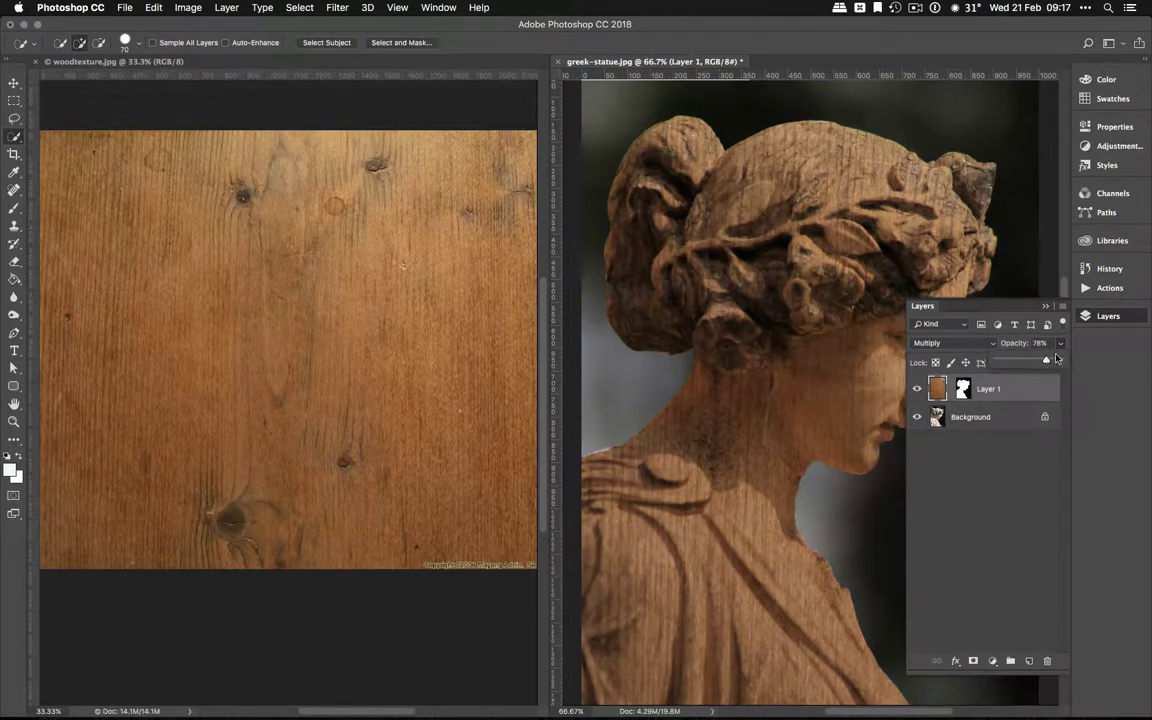
left_click(1122, 322)
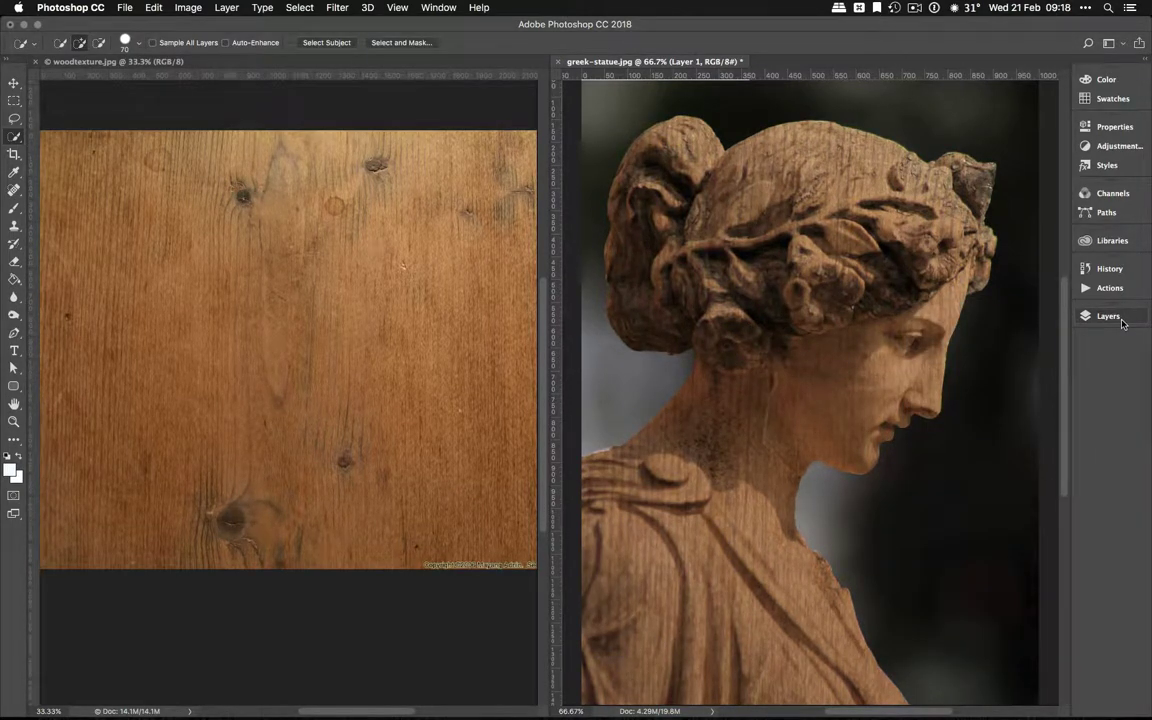
- Rename the pasted wood texture layer to Wood
key("super+plus")
key("super+plus")
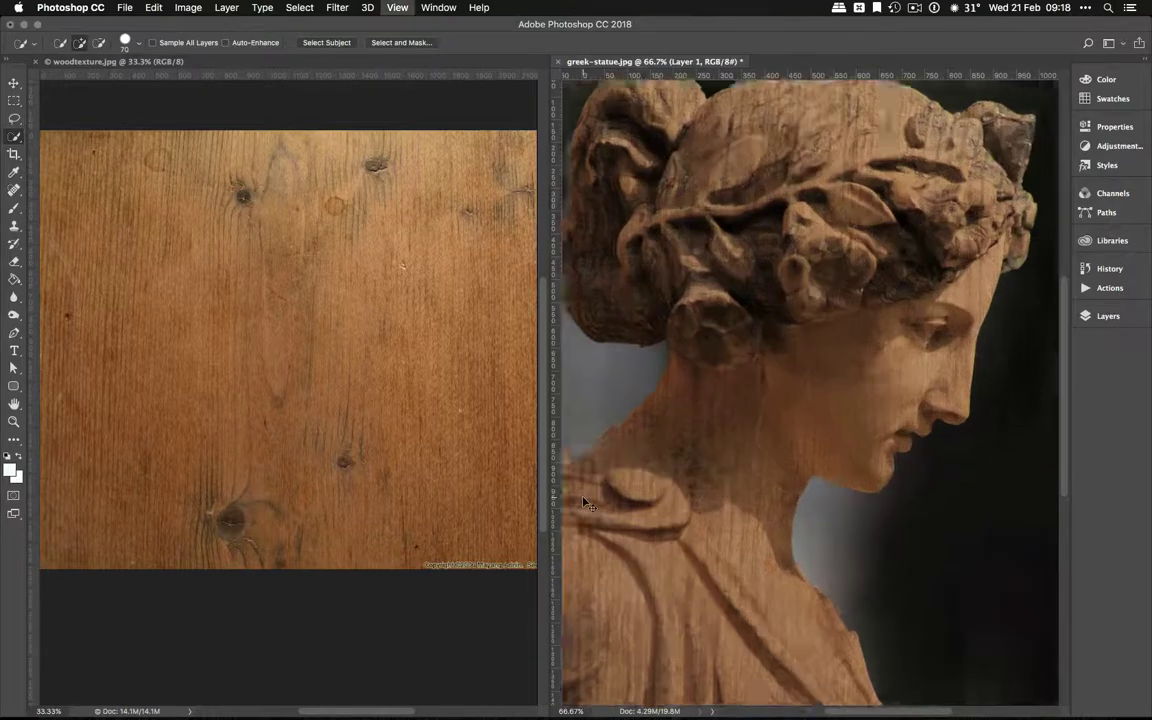
mouse_move(627, 548)
left_mouse_down()
mouse_move(660, 375)
mouse_move(715, 388)
left_mouse_up()
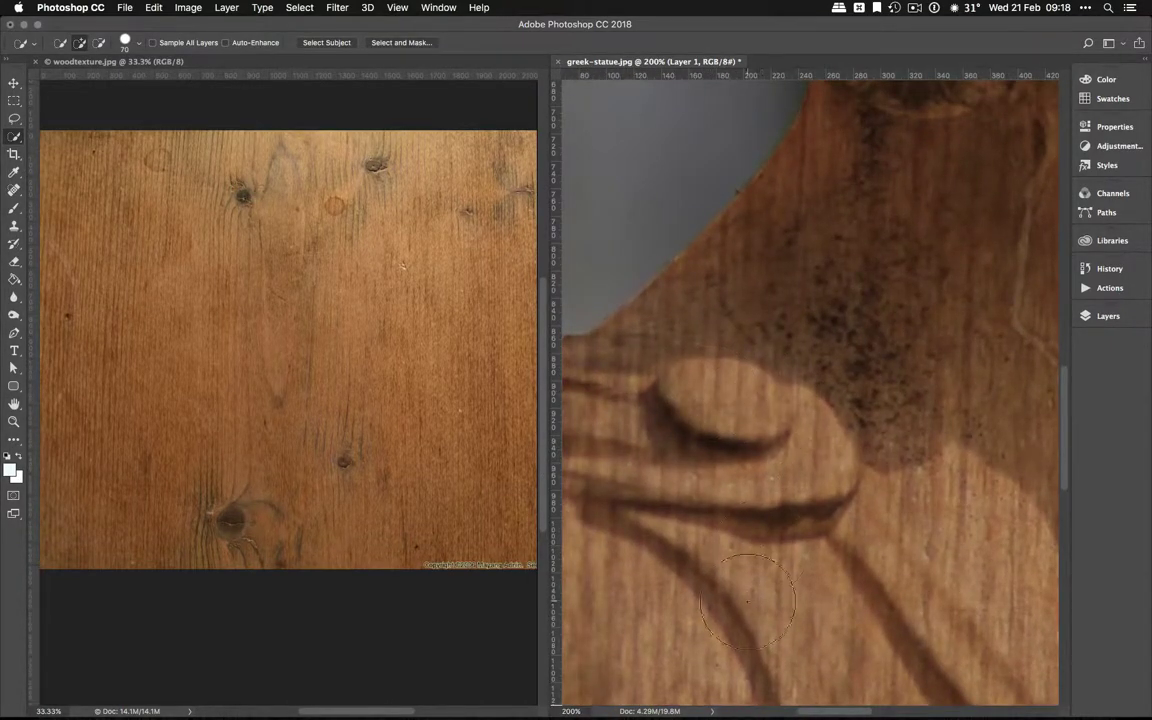
left_click(1104, 315)
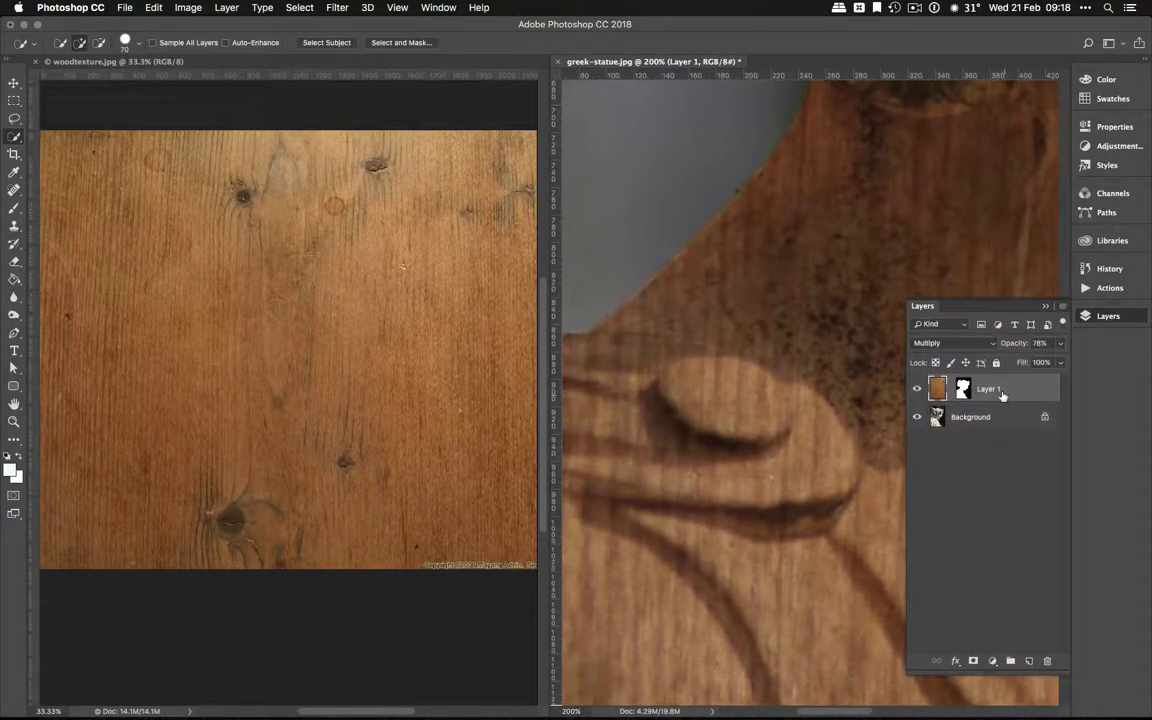
double_click(988, 389)
type("Wood")
key("Return")
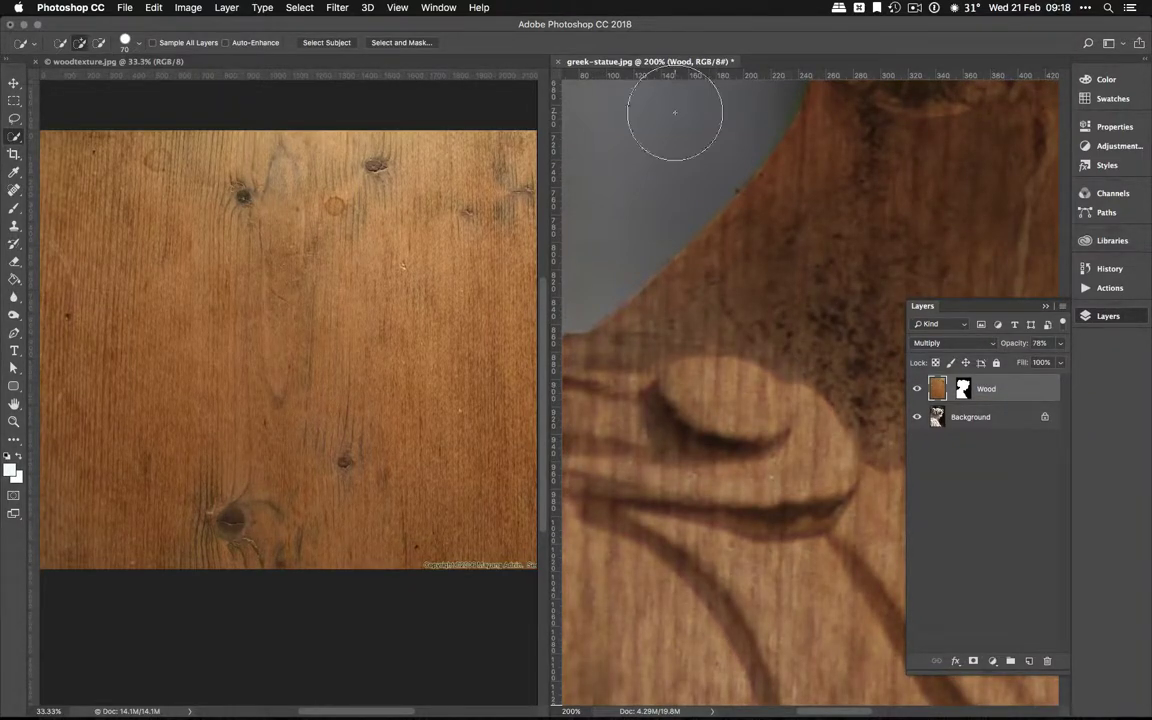
- Open the Wood layer in the Liquify filter and compare its preview with the backdrop hidden and shown
scroll(380, 82, "up", 3)
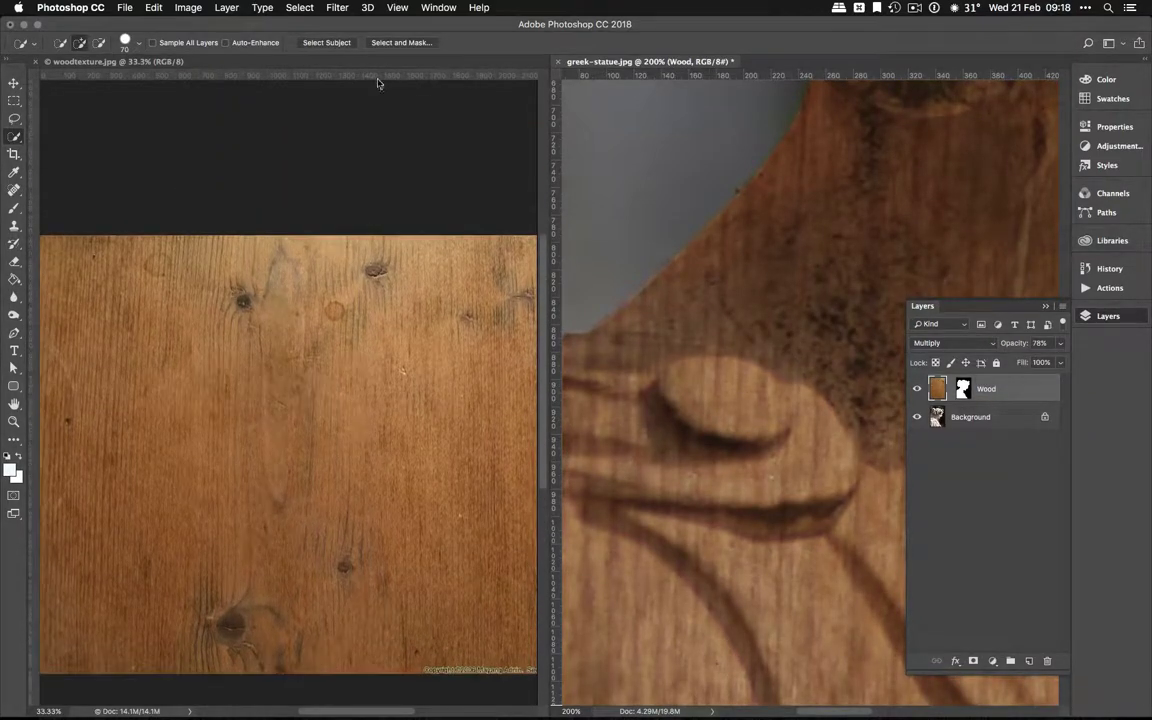
left_click(334, 8)
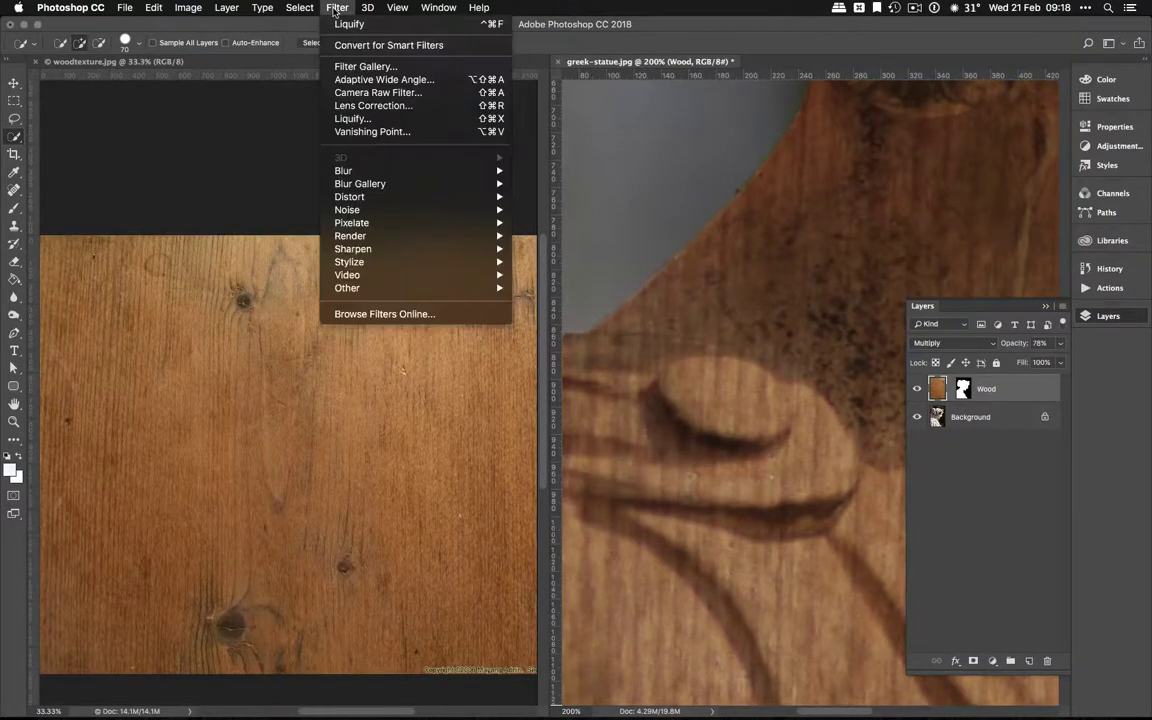
left_click(362, 120)
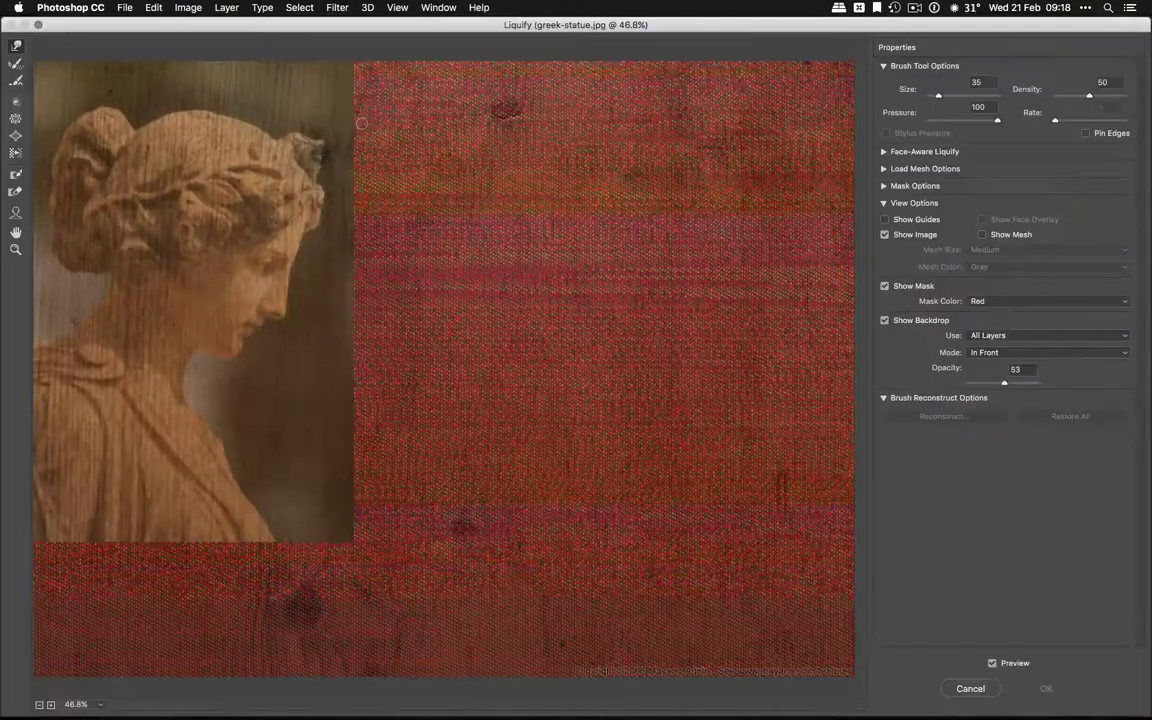
left_click(884, 321)
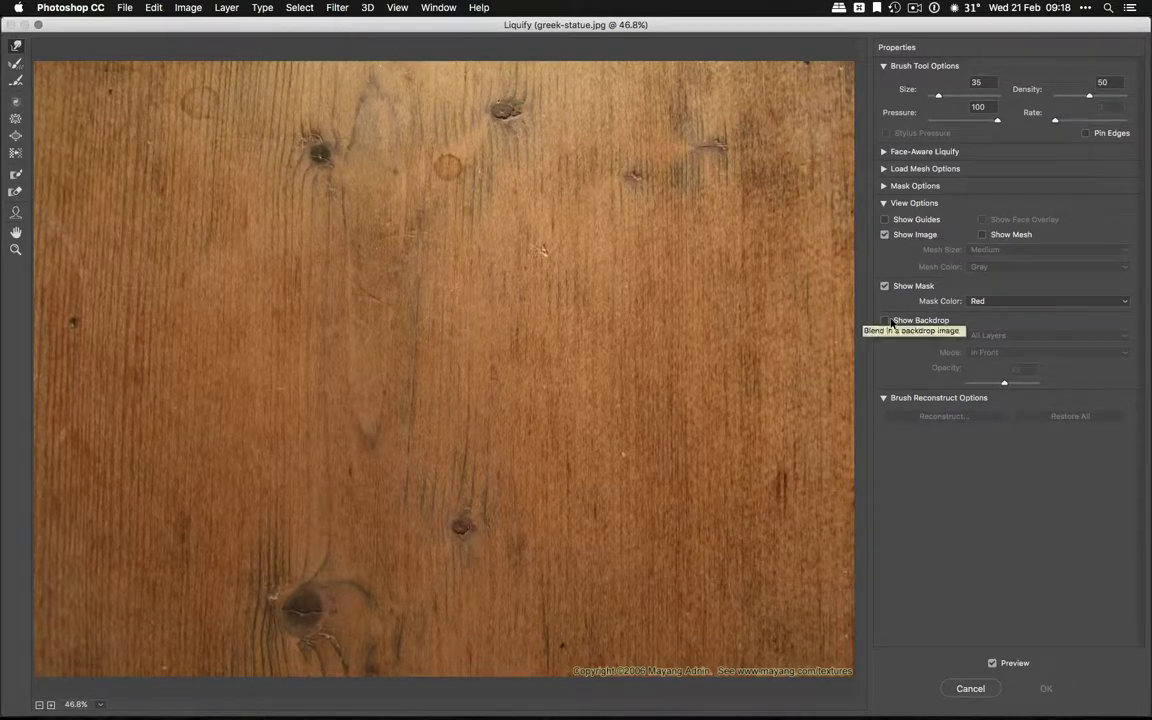
left_click(884, 321)
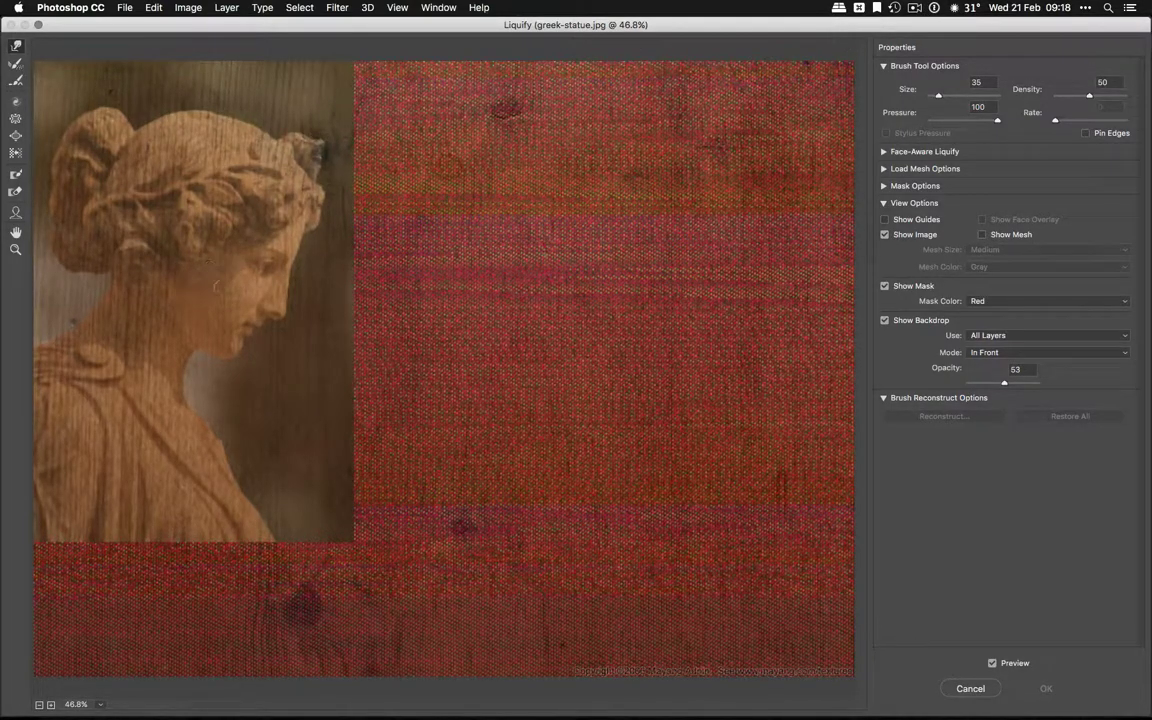
- Set the Liquify backdrop opacity to 58 and the Forward Warp brush pressure to 53
left_click(16, 250)
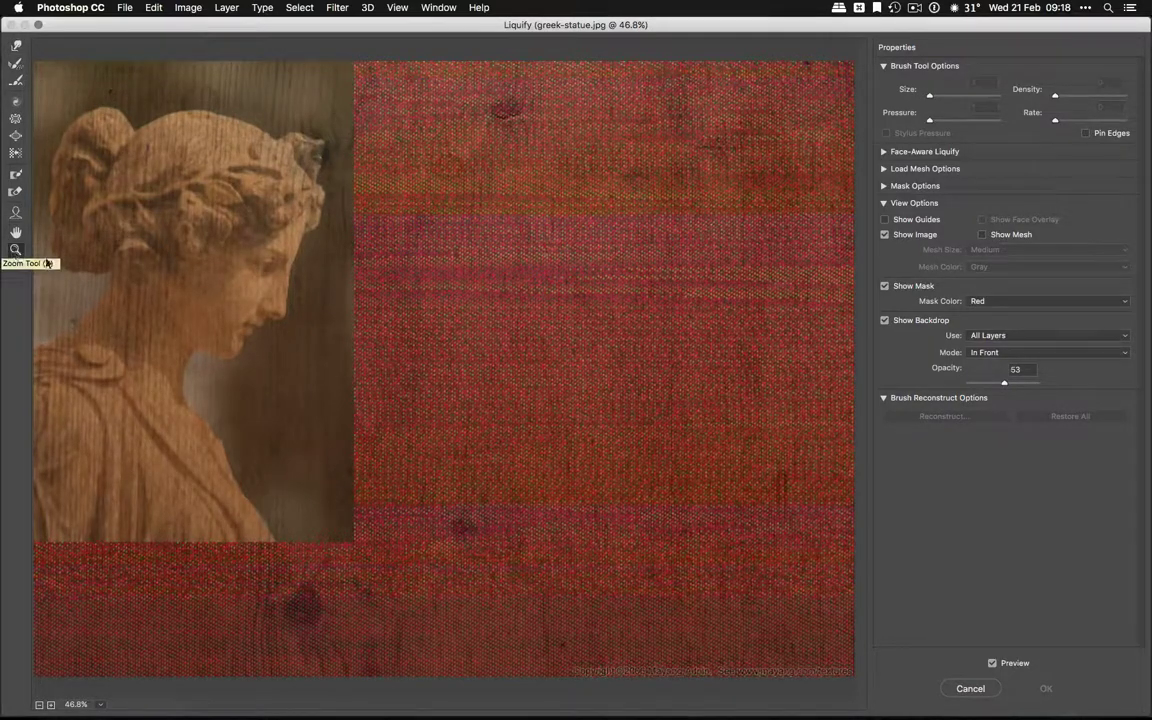
left_click(172, 290)
left_click(156, 284)
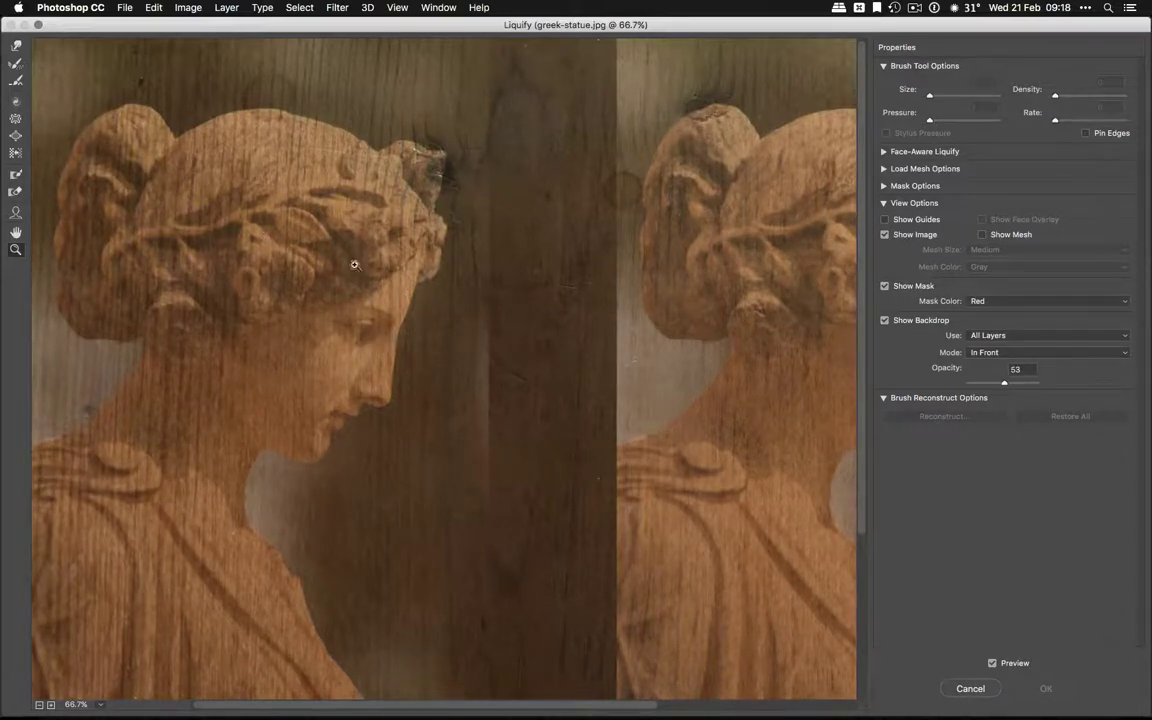
mouse_move(1006, 388)
left_mouse_down()
mouse_move(993, 386)
mouse_move(1063, 389)
mouse_move(1010, 383)
left_mouse_up()
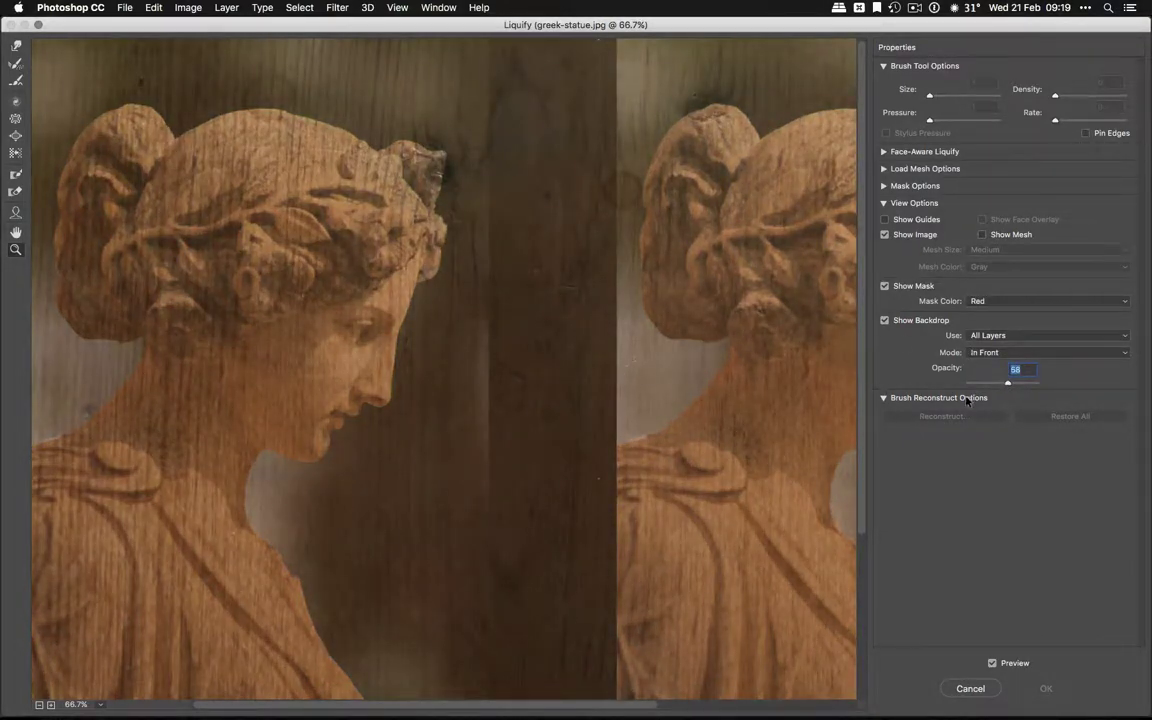
left_click(17, 47)
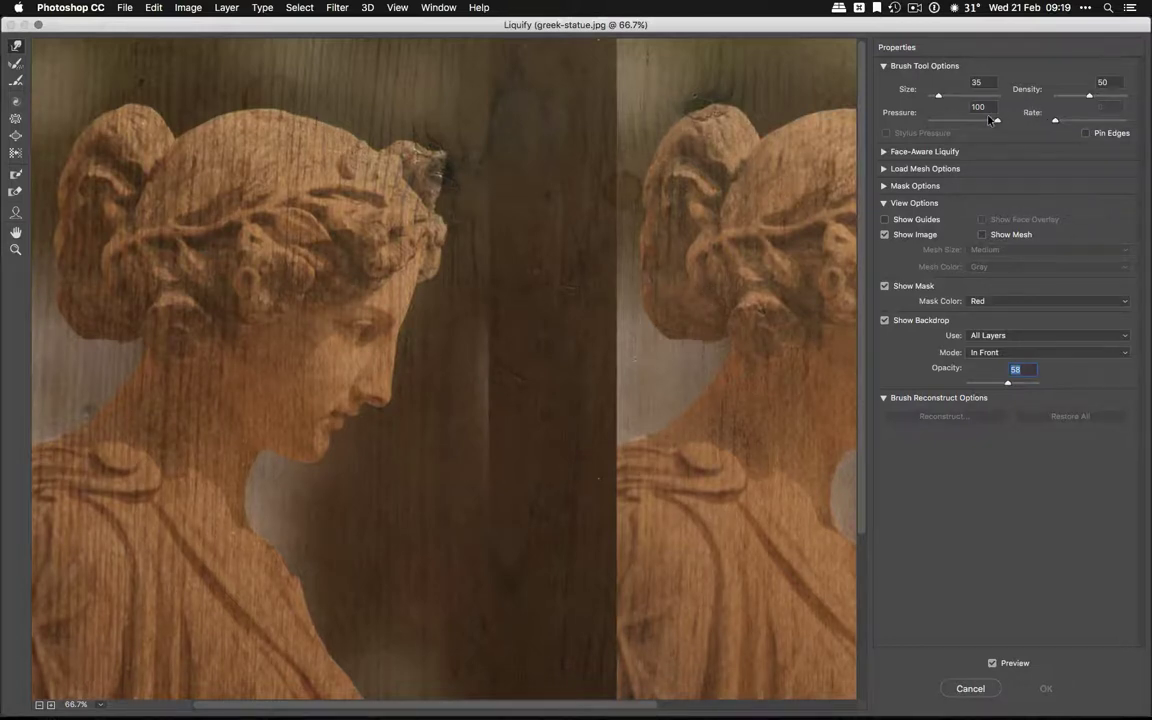
left_click_drag(997, 120, 965, 121)
- Warp the wood grain along the robe folds at the statue's shoulder with Forward Warp and apply the Liquify filter
key("super+equal")
key("super+equal")
key("super+equal")
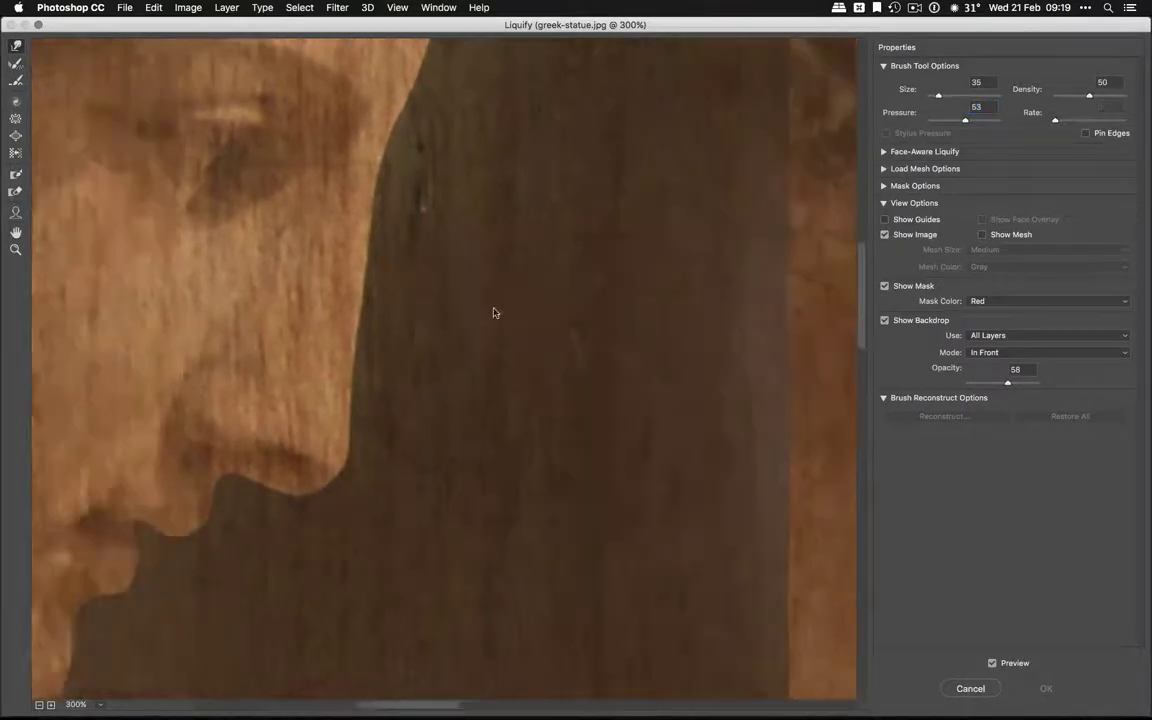
mouse_move(493, 313)
left_mouse_down()
mouse_move(771, 386)
mouse_move(818, 147)
mouse_move(88, 375)
mouse_move(445, 353)
mouse_move(406, 496)
mouse_move(442, 432)
left_mouse_up()
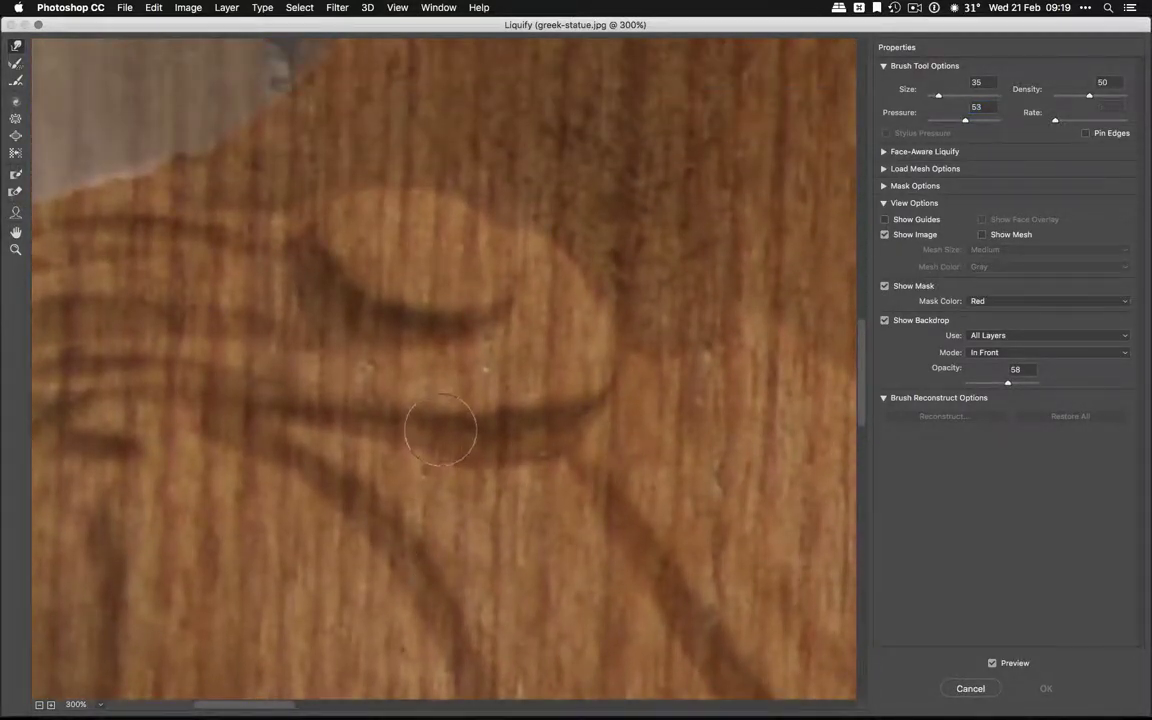
mouse_move(383, 398)
left_mouse_down()
mouse_move(448, 419)
mouse_move(540, 404)
mouse_move(605, 359)
mouse_move(590, 280)
left_mouse_up()
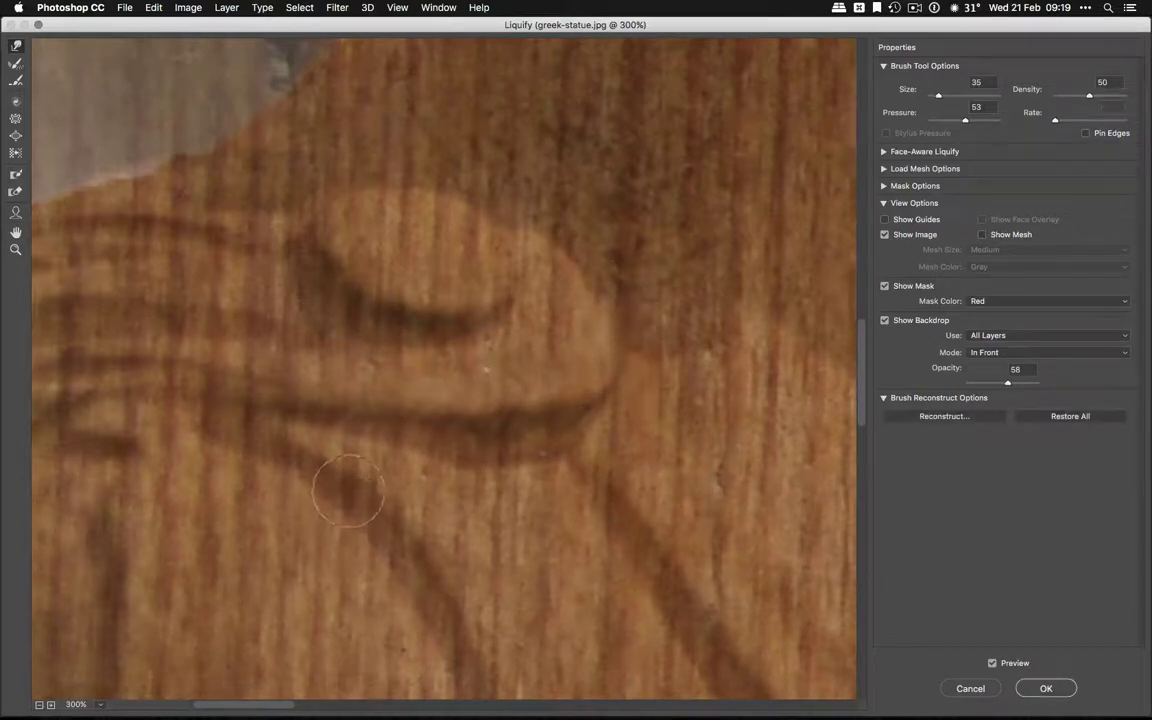
scroll(517, 690, "down", 3)
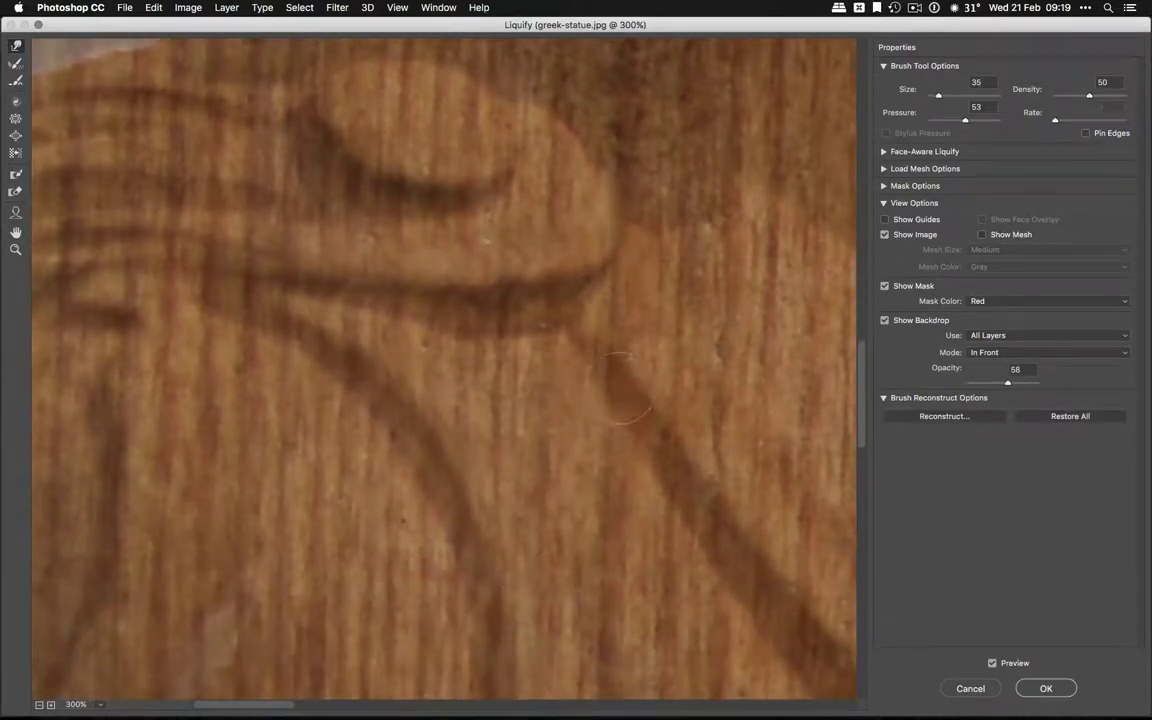
mouse_move(318, 160)
left_mouse_down()
mouse_move(424, 185)
mouse_move(476, 178)
left_mouse_up()
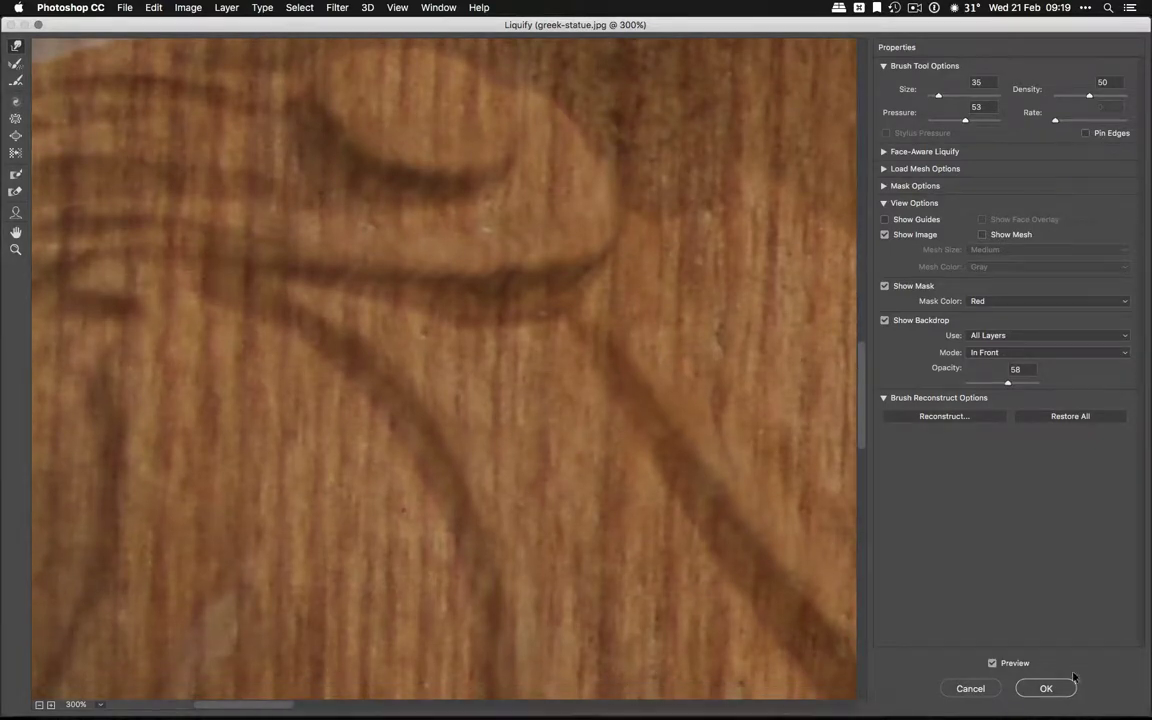
left_click(1046, 688)
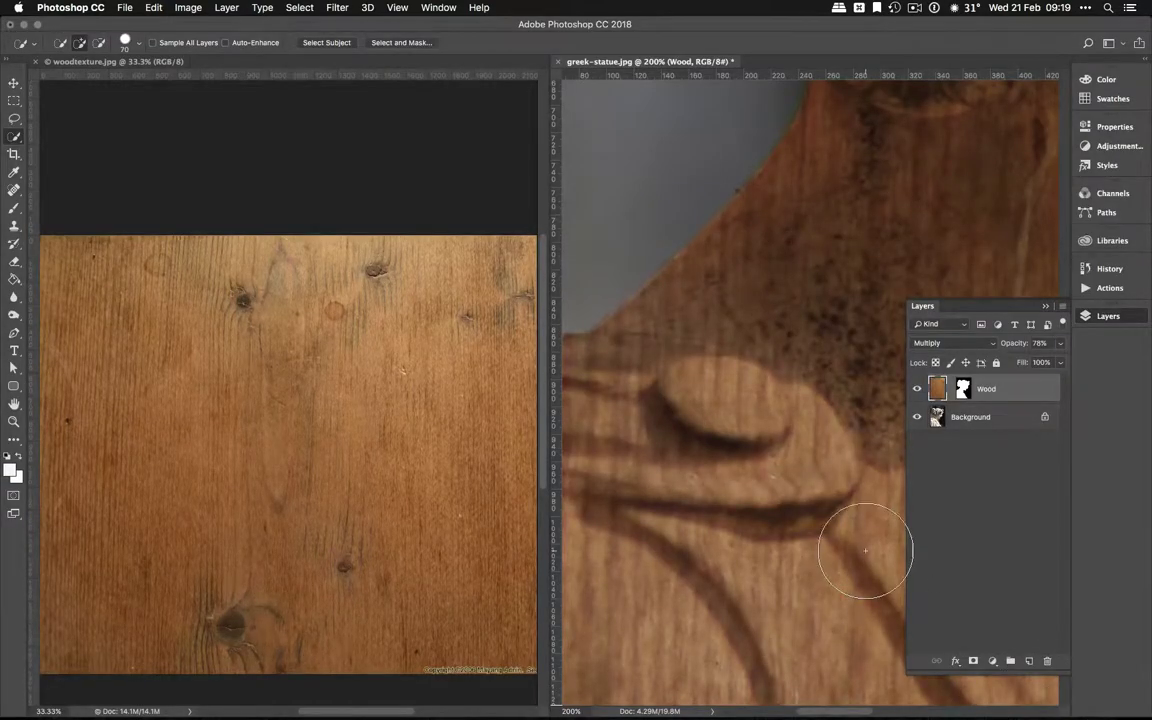
- Review the whole textured statue, close greek-statue.jpg without saving, and close woodtexture.jpg
key("super+minus")
key("super+minus")
key("super+minus")
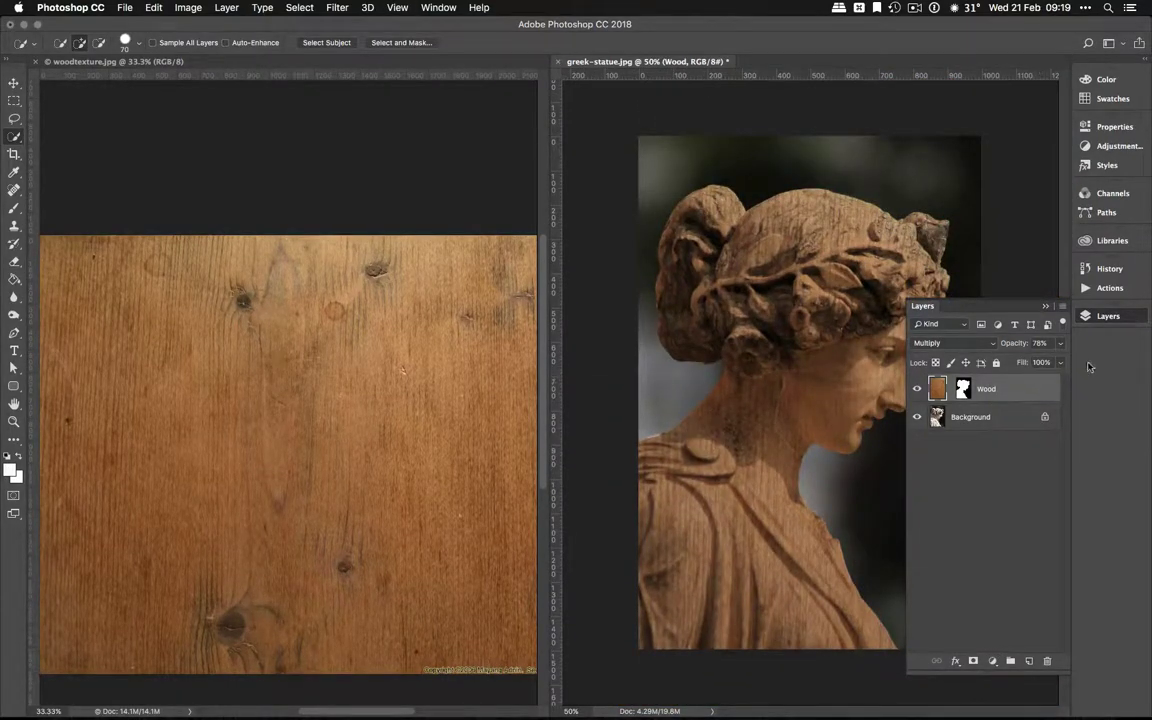
left_click(1120, 316)
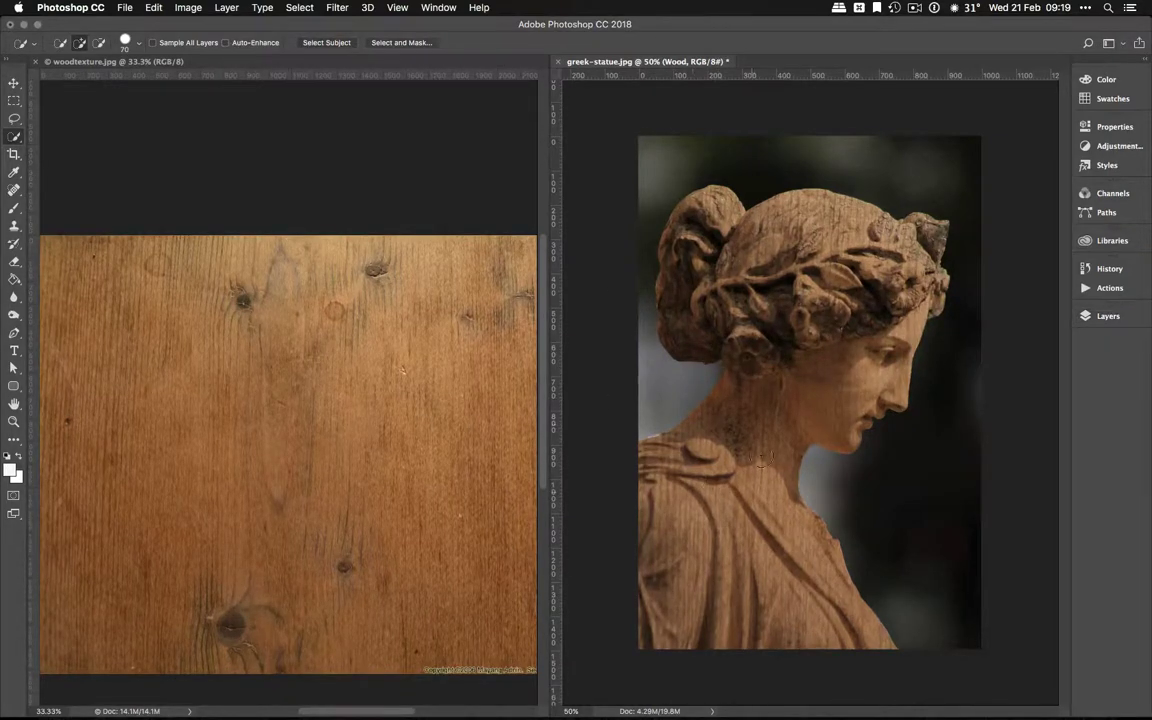
left_click(560, 64)
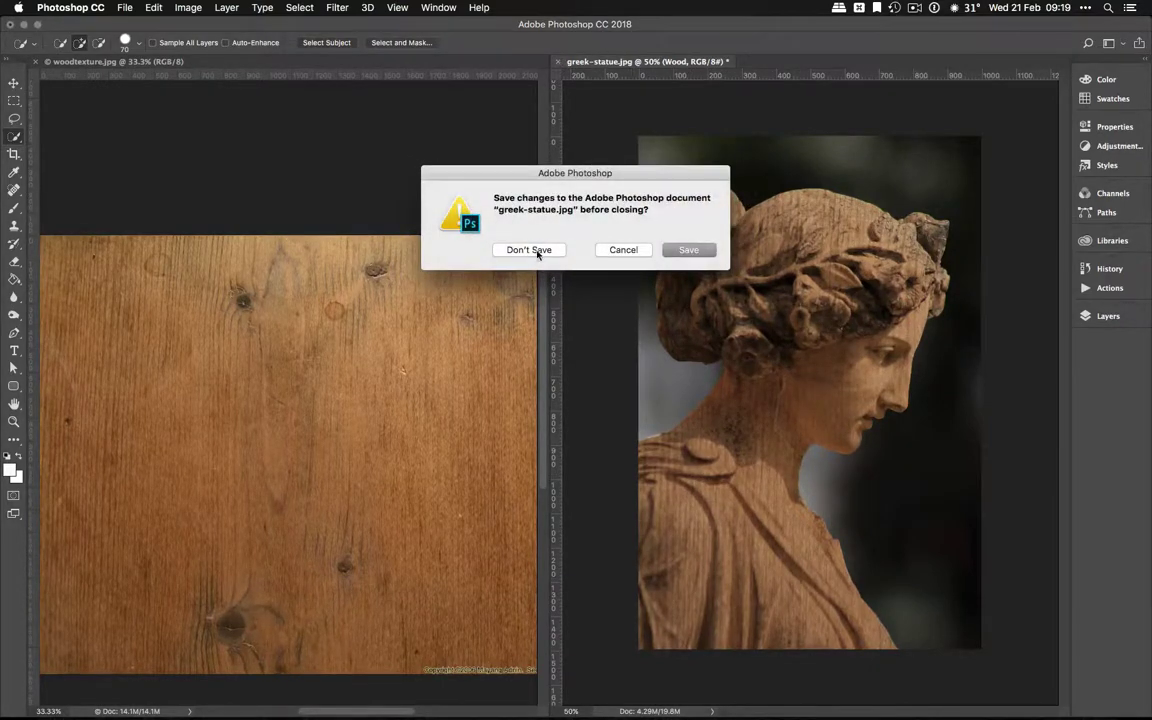
left_click(532, 250)
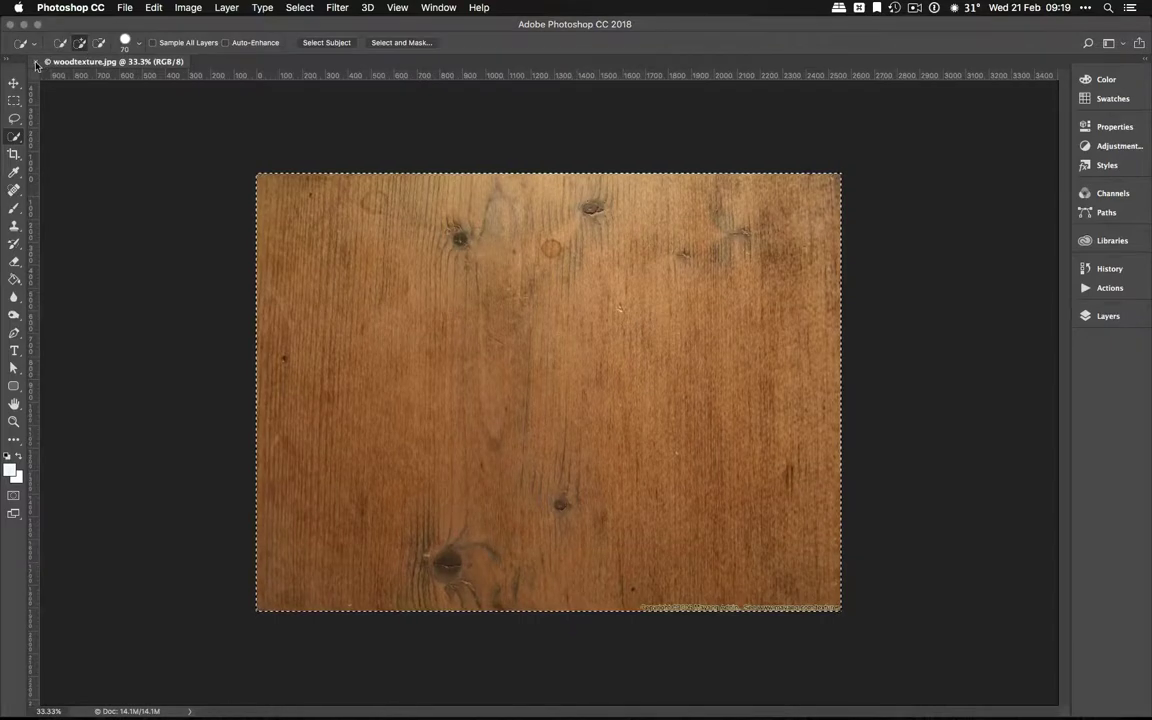
key("super+w")
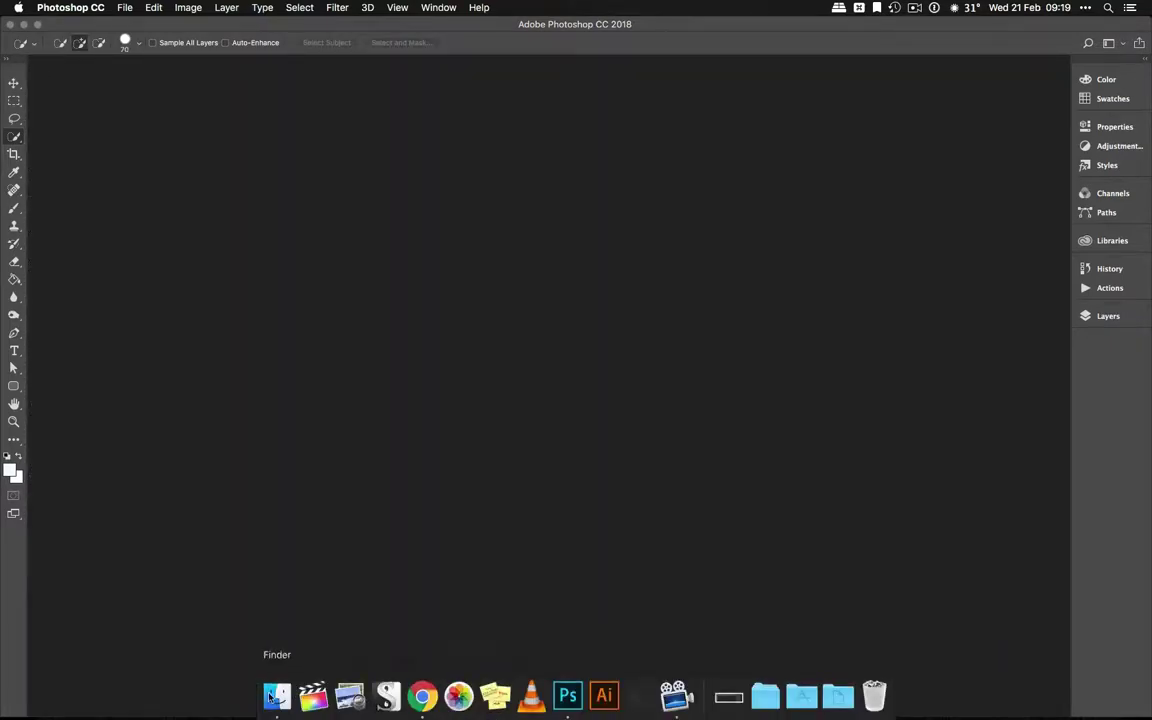
- Switch to Finder and open Kaine OfficialPortrait.jpg from the Exercise 2 folder in Photoshop
left_click(277, 695)
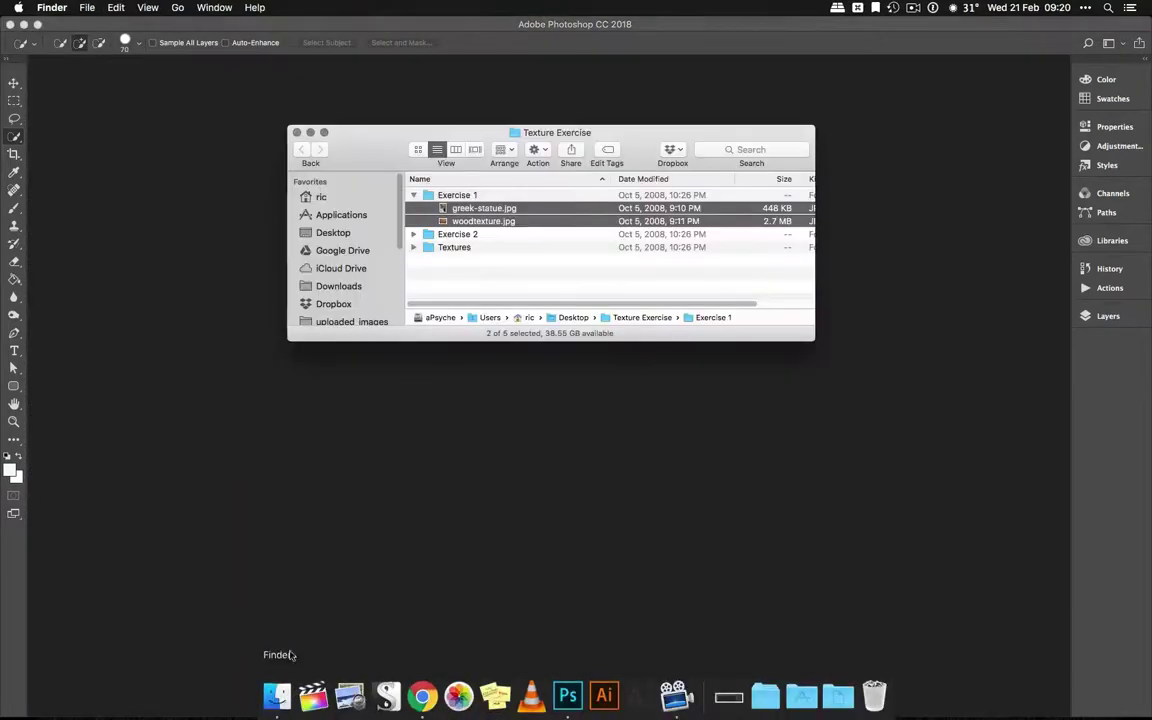
left_click(414, 234)
left_click(500, 247)
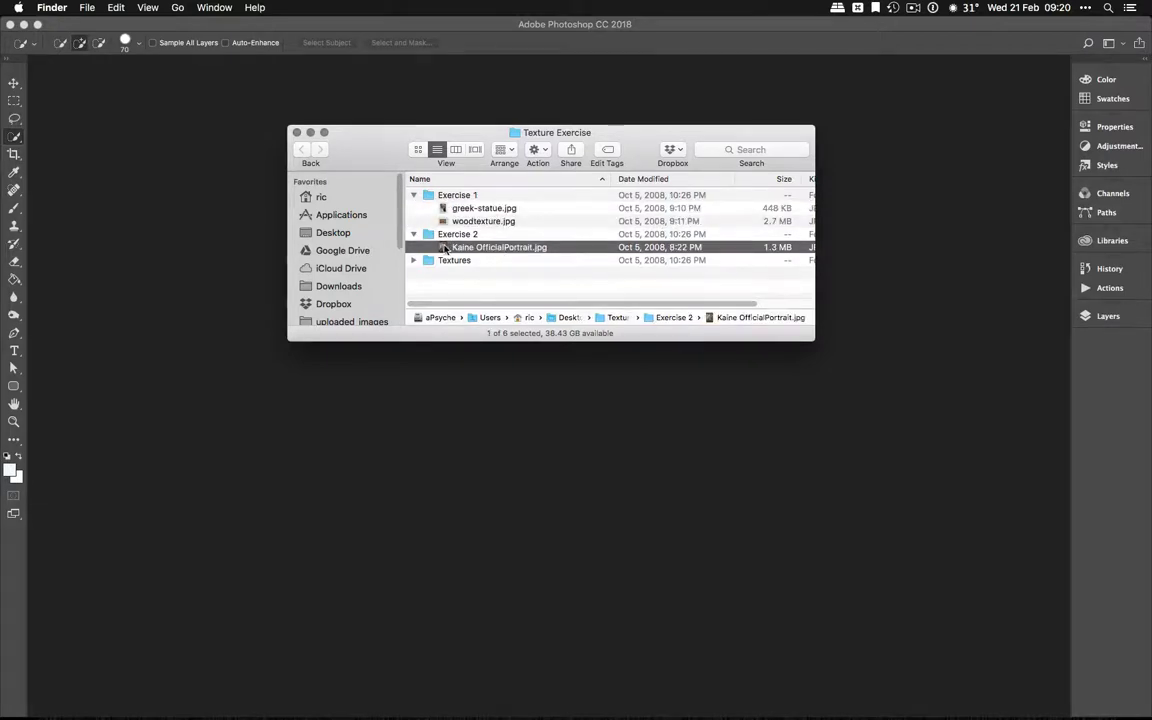
left_click_drag(449, 265, 572, 703)
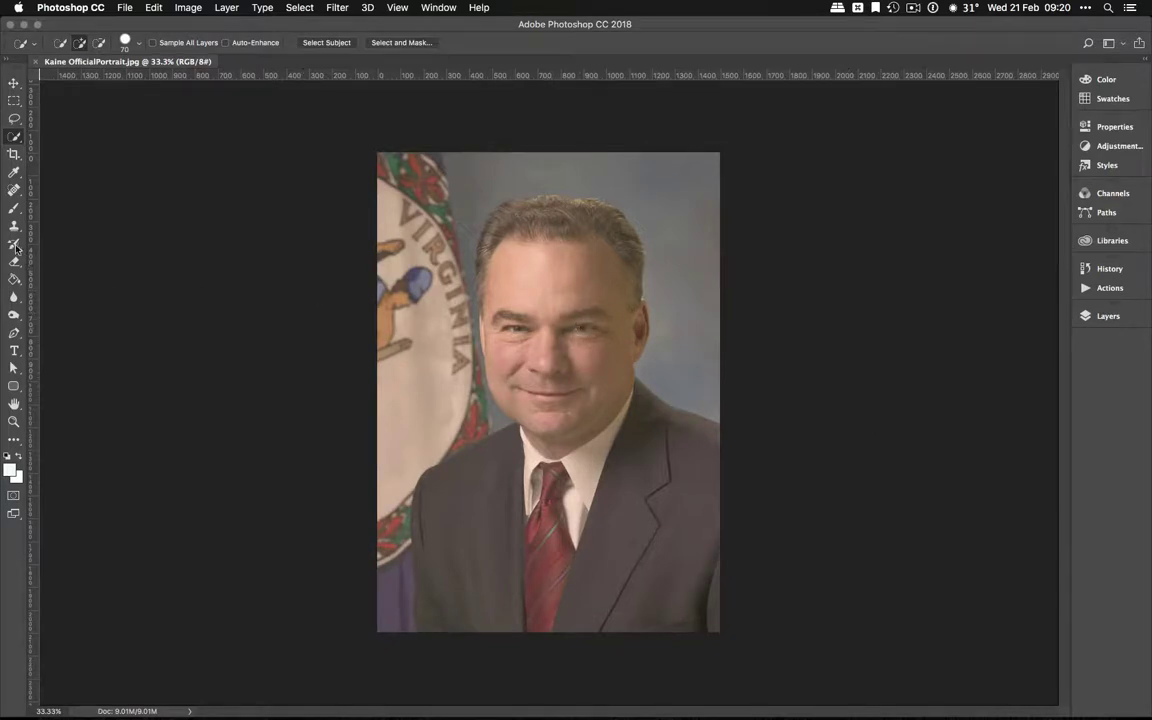
- Sample the colours of the white shirt collar and the pale flag area with the Eyedropper tool
left_click(15, 174)
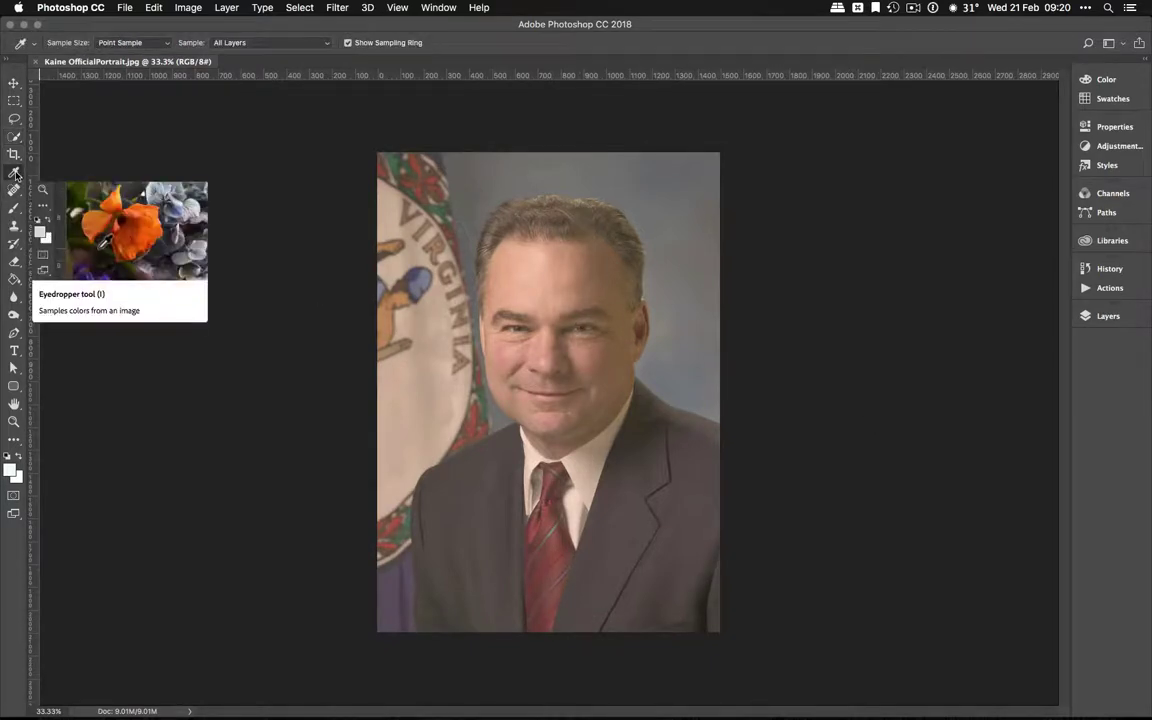
left_click_drag(602, 471, 526, 462)
mouse_move(453, 404)
left_mouse_down()
mouse_move(444, 372)
mouse_move(438, 386)
left_mouse_up()
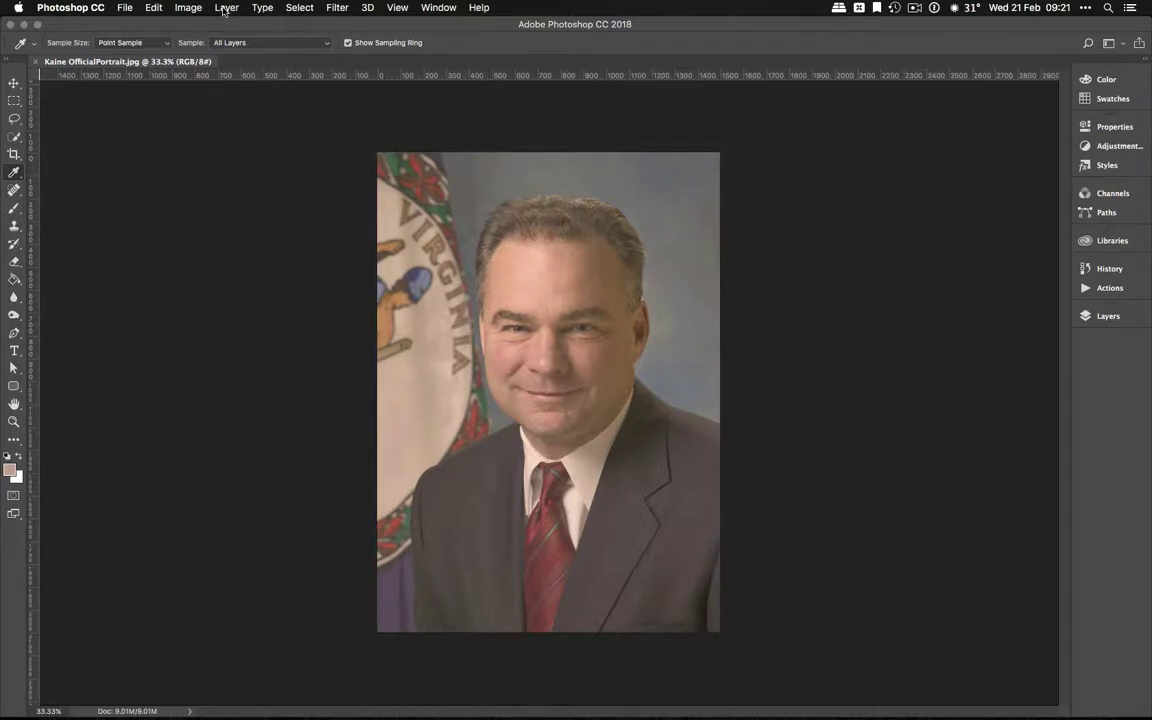
- Try Auto Tone on the portrait and undo it
left_click(186, 8)
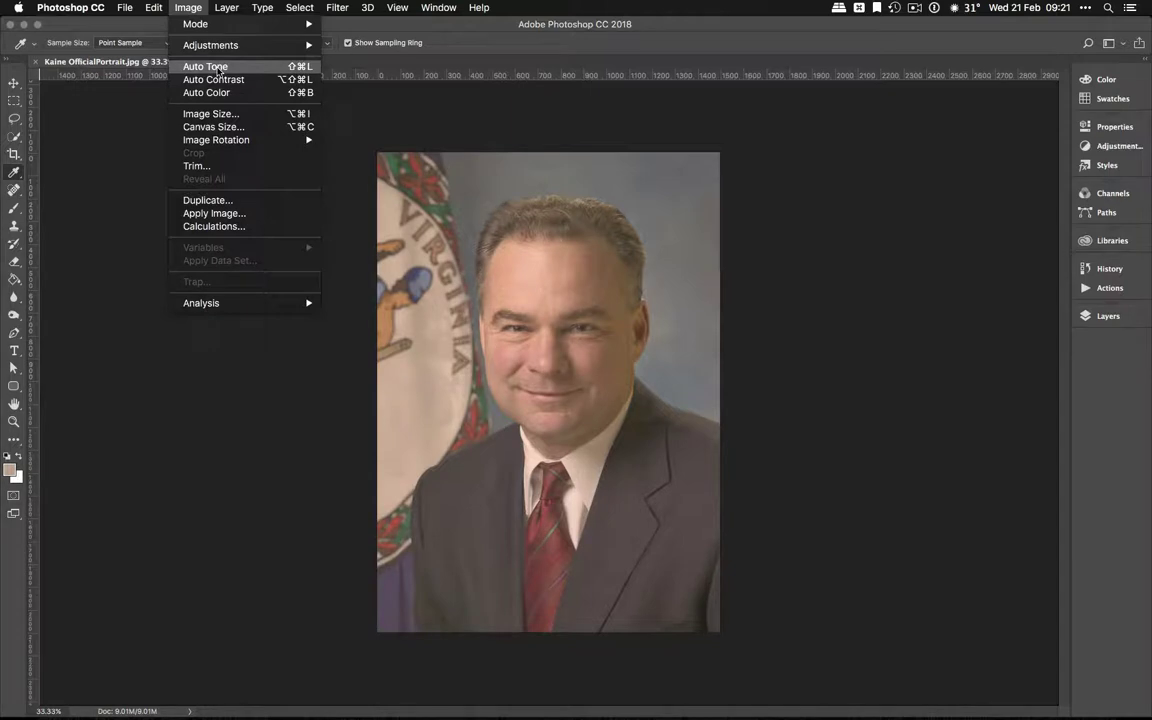
left_click(218, 67)
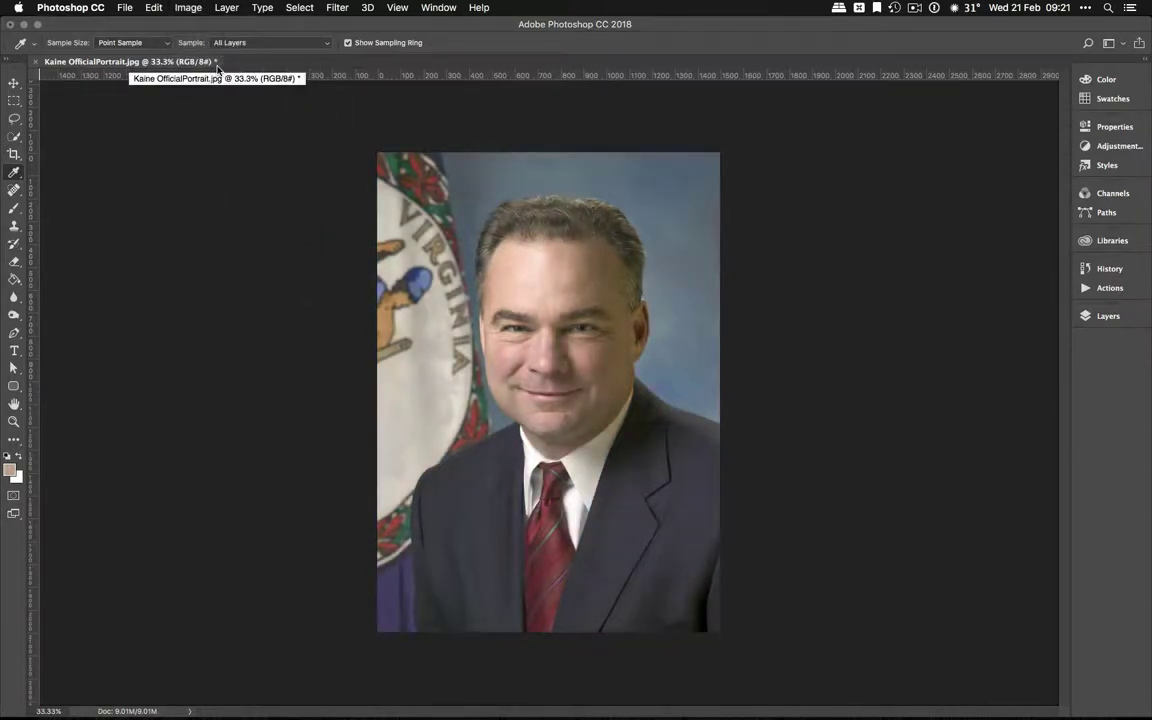
key("super+z")
- Apply Auto Color to the portrait to correct its colour cast
left_click(188, 7)
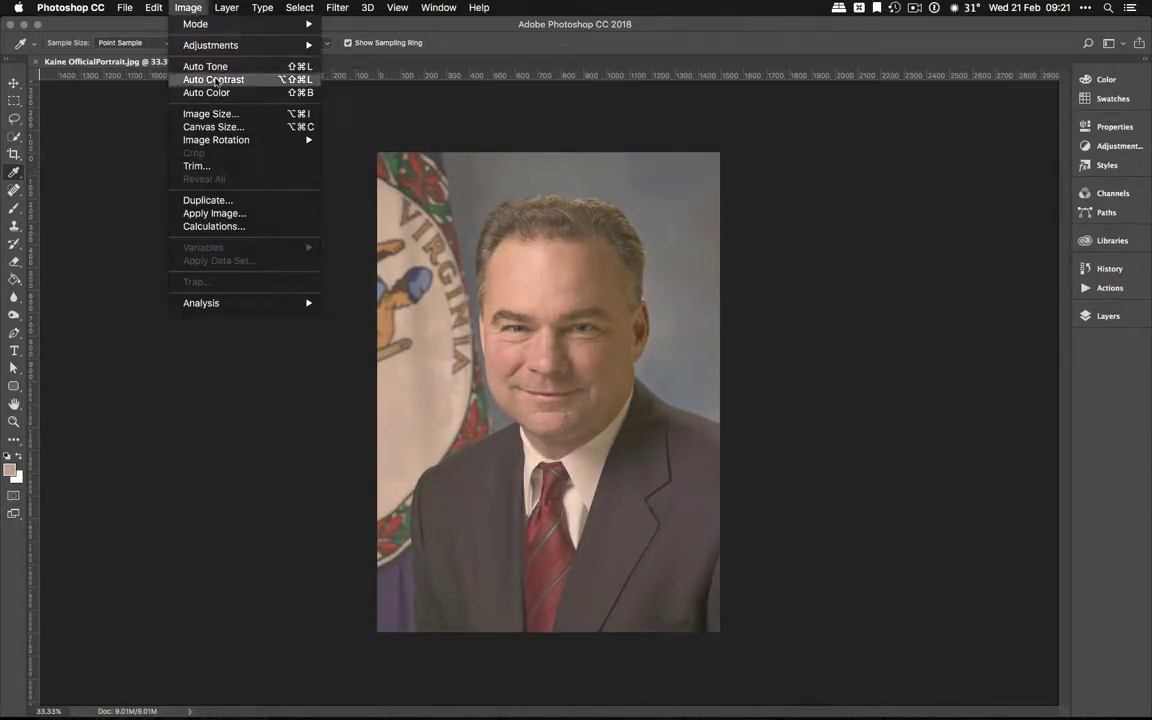
left_click(208, 92)
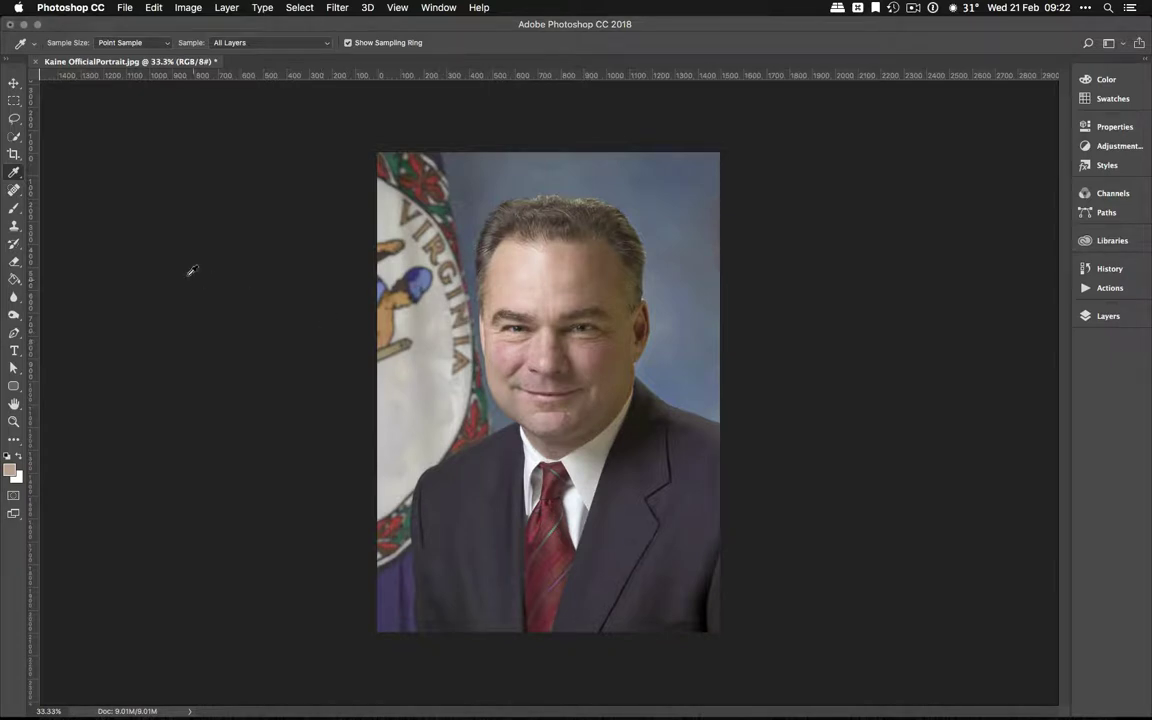
- Select the man's face and ear with the Quick Selection tool, subtracting the hair from the selection
left_click(15, 137)
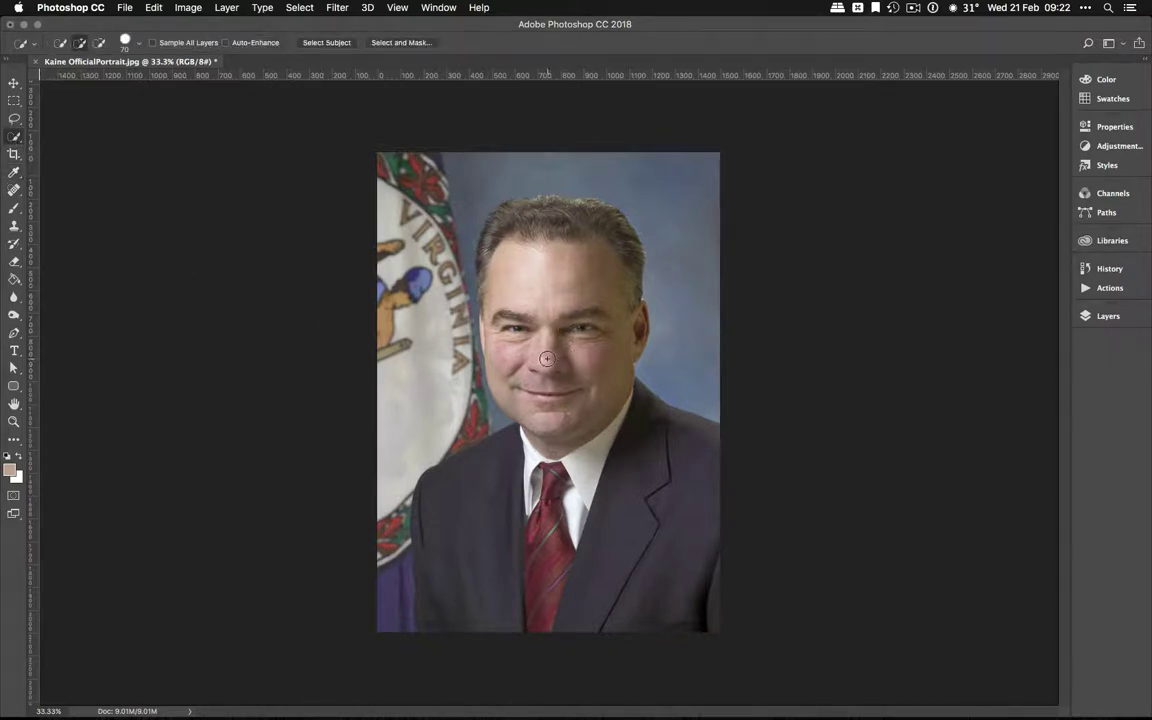
mouse_move(547, 358)
left_mouse_down()
mouse_move(490, 325)
mouse_move(485, 290)
mouse_move(598, 266)
left_mouse_up()
key("alt")
scroll(670, 189, "up", 2)
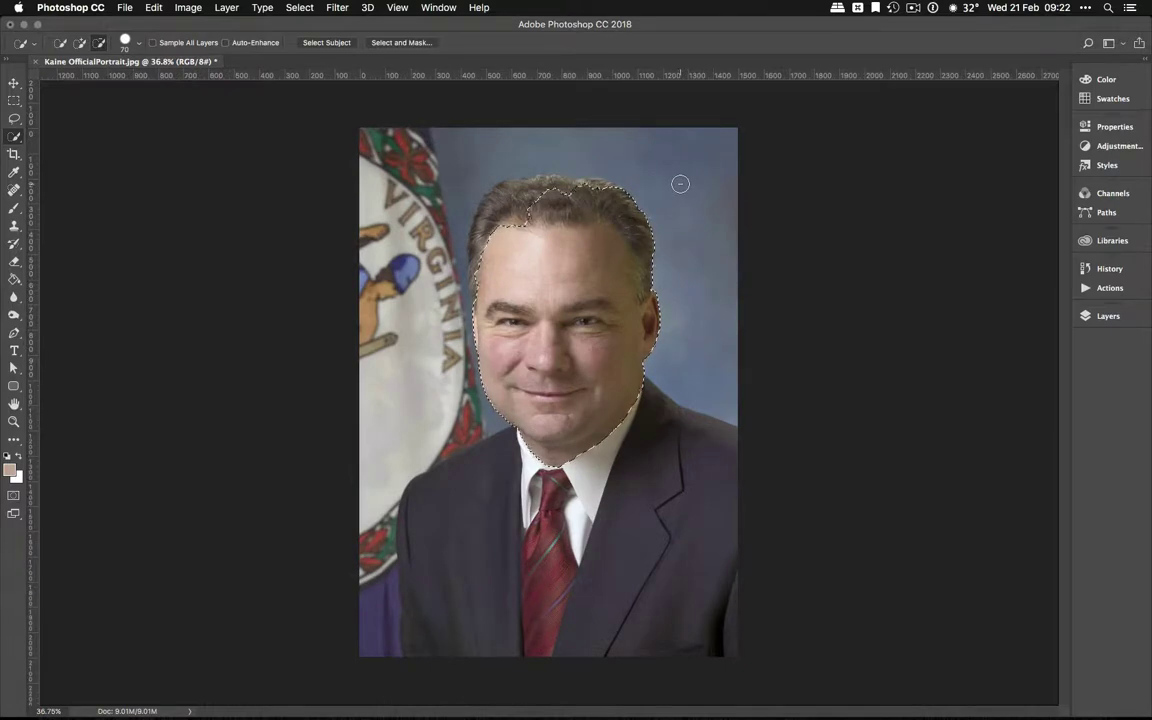
mouse_move(650, 224)
left_mouse_down()
mouse_move(657, 282)
mouse_move(638, 294)
mouse_move(635, 212)
mouse_move(595, 189)
mouse_move(545, 206)
left_mouse_up()
key("alt")
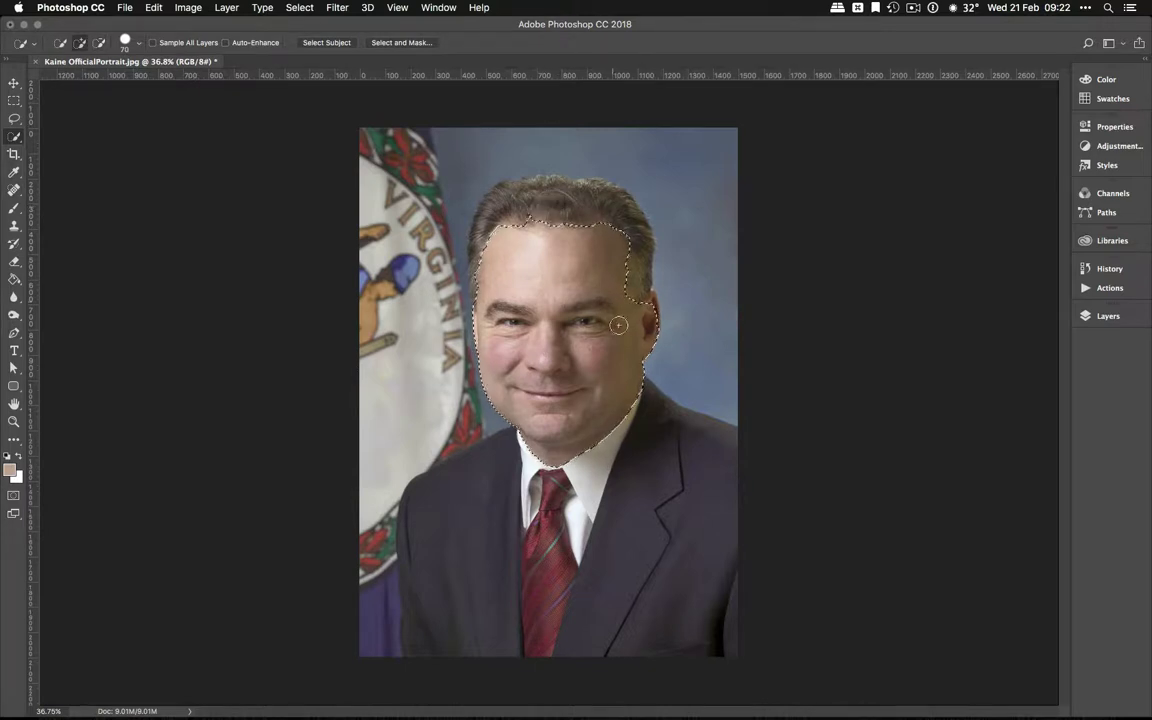
left_click_drag(650, 302, 624, 394)
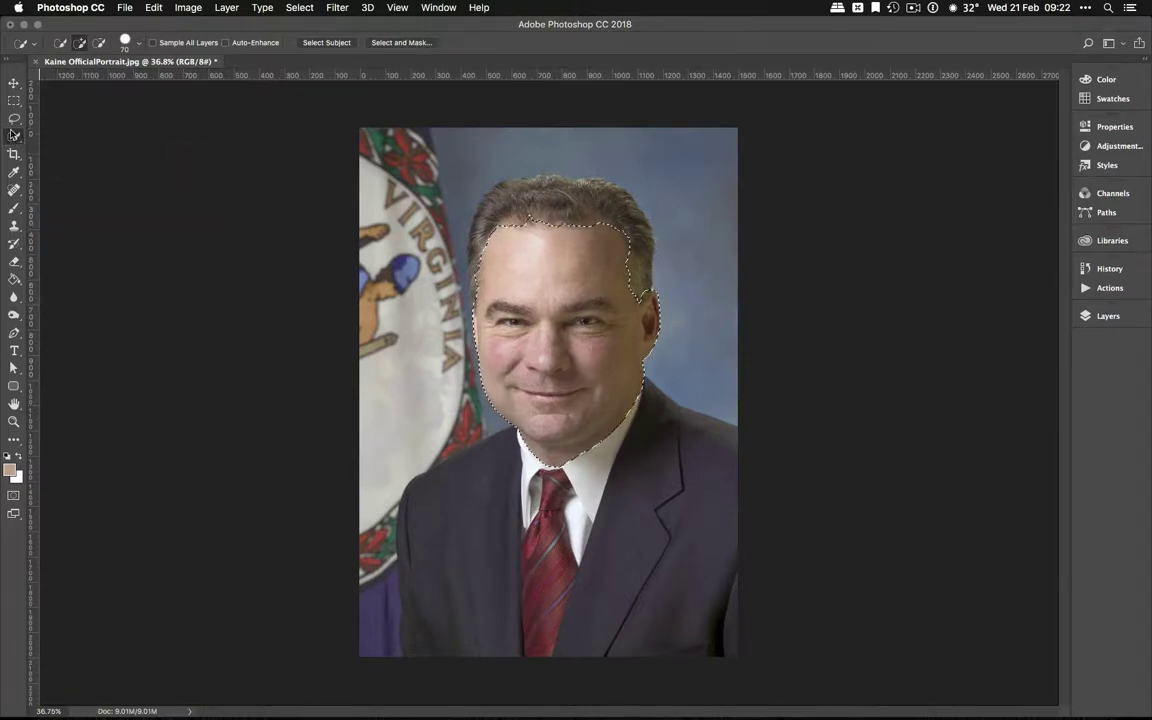
- Refine the face selection's hairline in Select and Mask, checking it in the Overlay and Black & White views
left_click(420, 43)
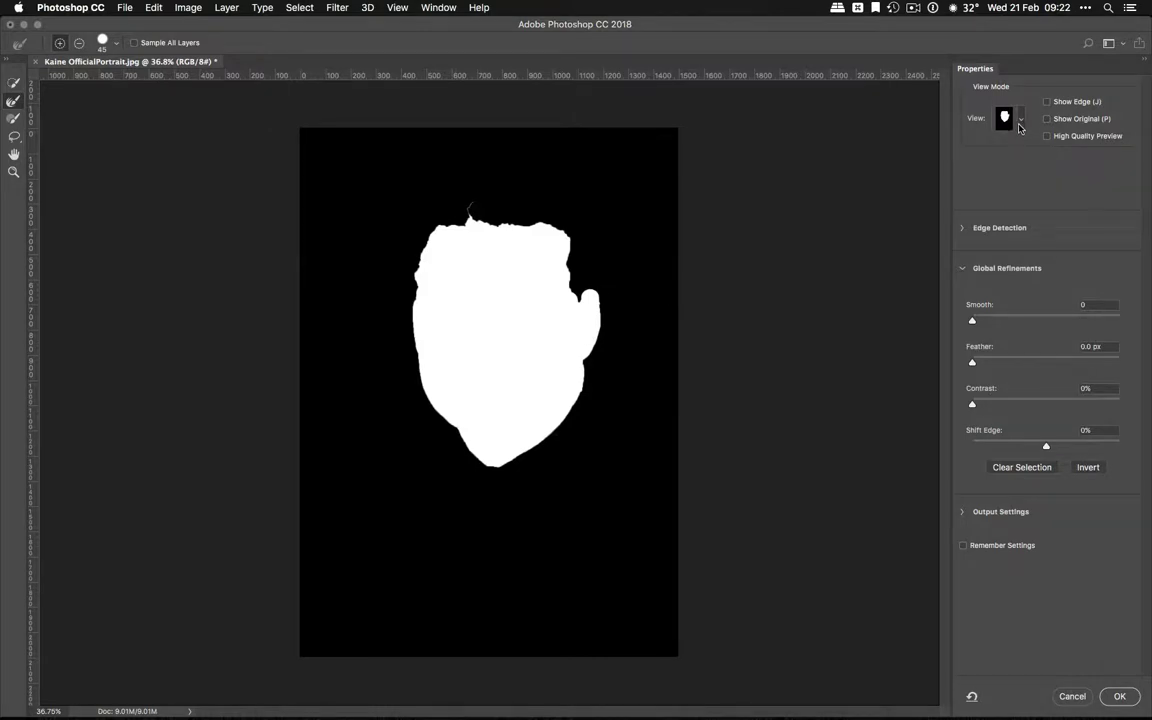
left_click(1019, 124)
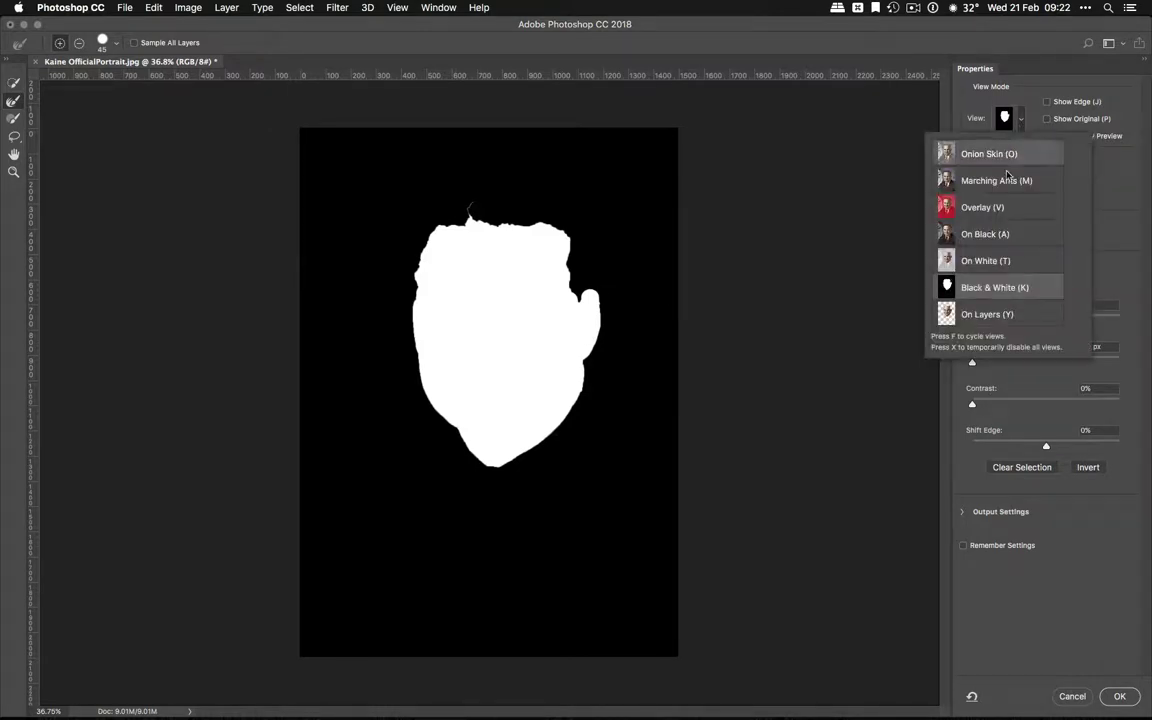
left_click(987, 204)
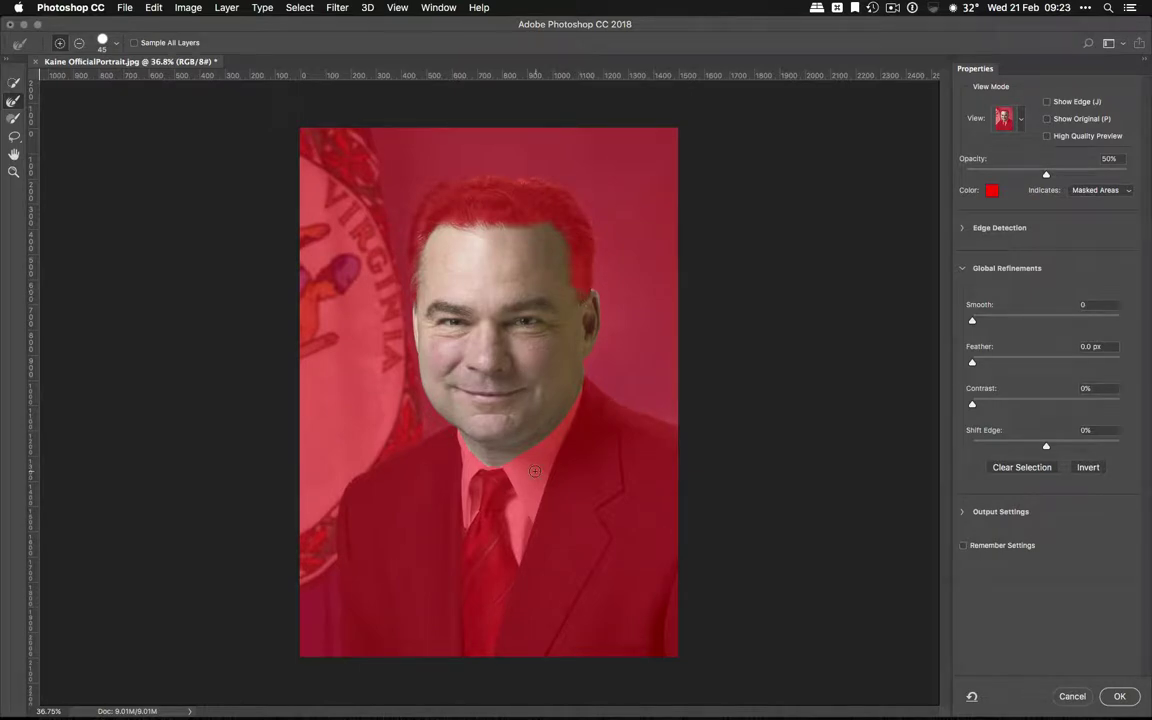
left_click(1019, 122)
left_click(949, 294)
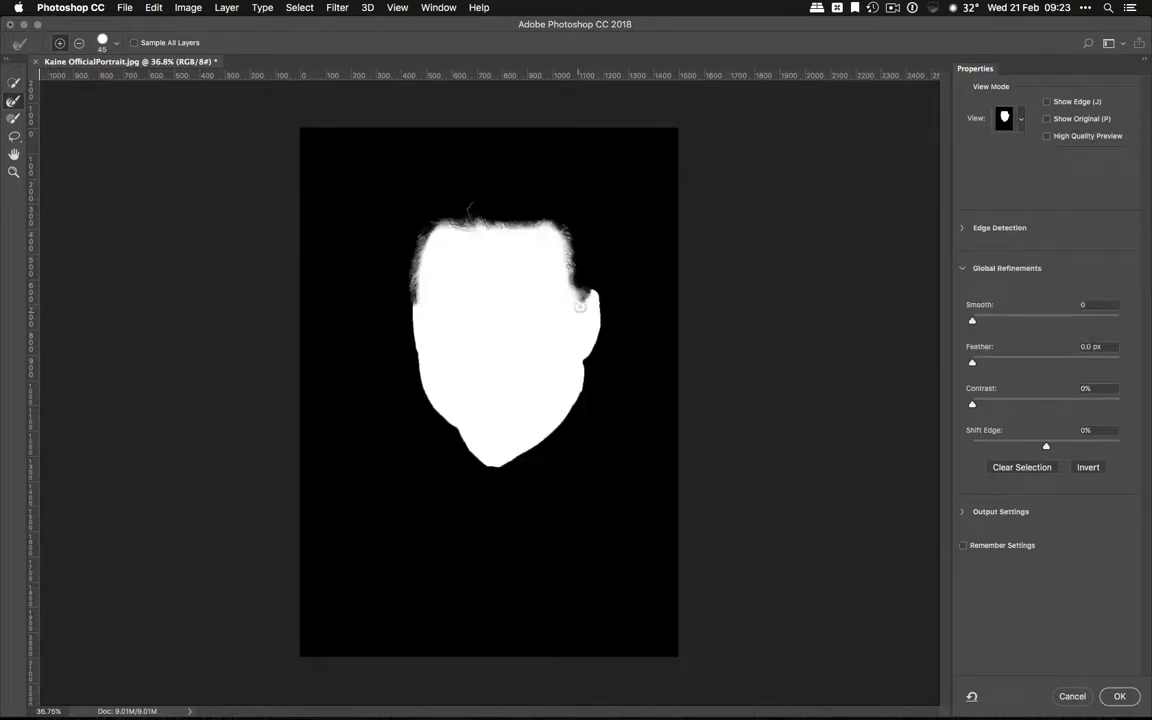
left_click(1121, 697)
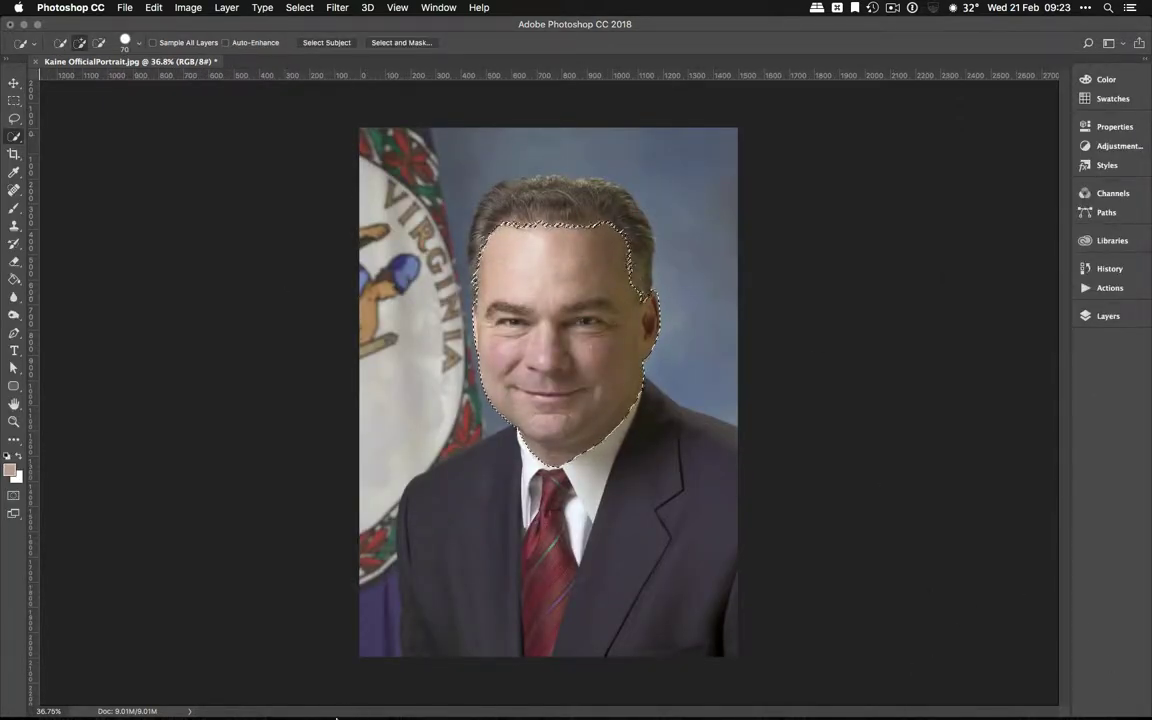
- Switch to Finder and open CrackedMud-Result.jpg from the Textures folder in Photoshop
left_click(278, 695)
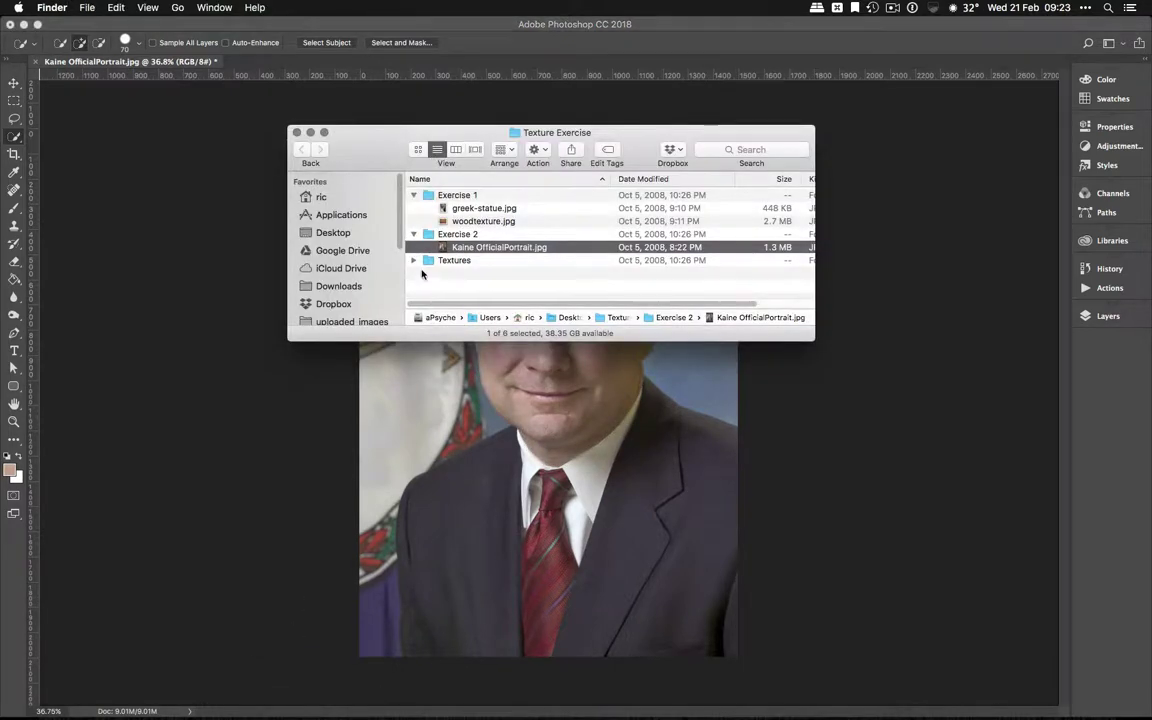
left_click(413, 263)
scroll(450, 268, "down", 2)
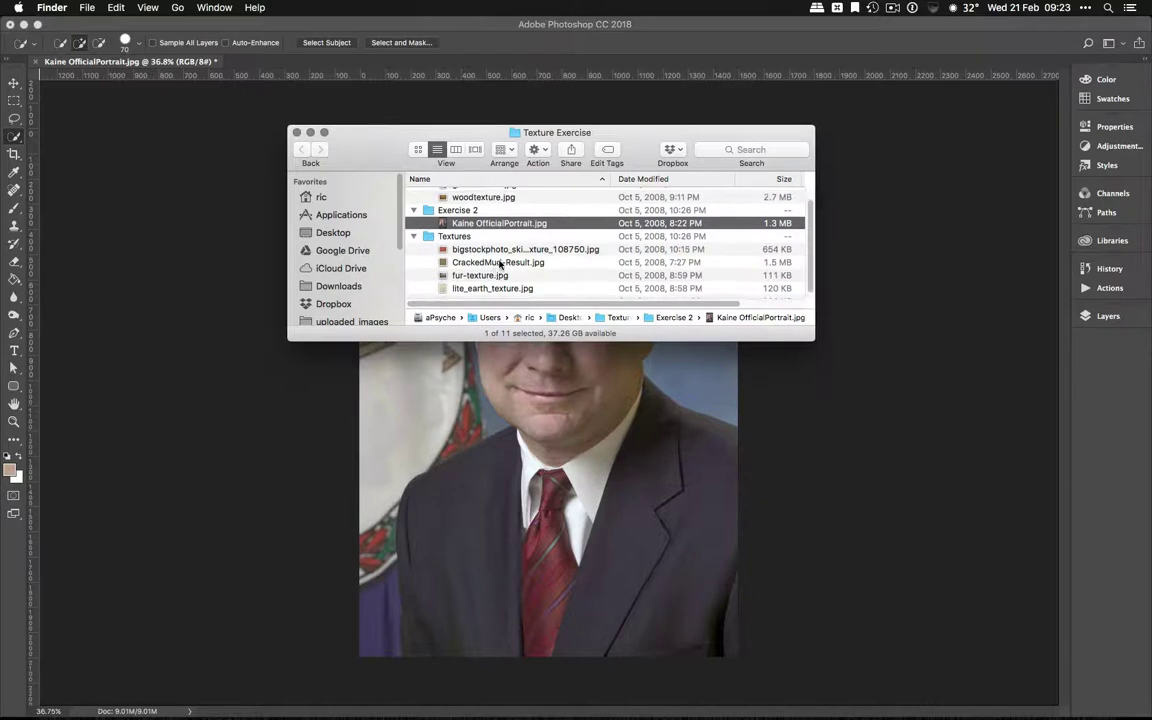
left_click(500, 262)
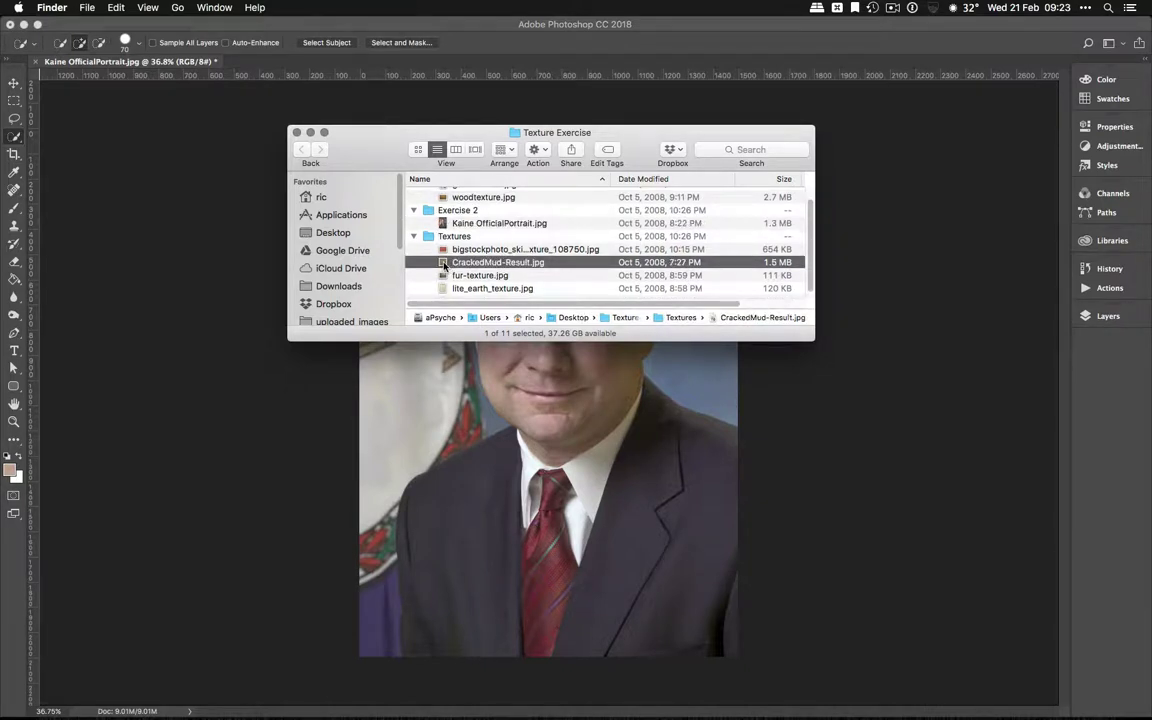
left_click_drag(444, 264, 575, 703)
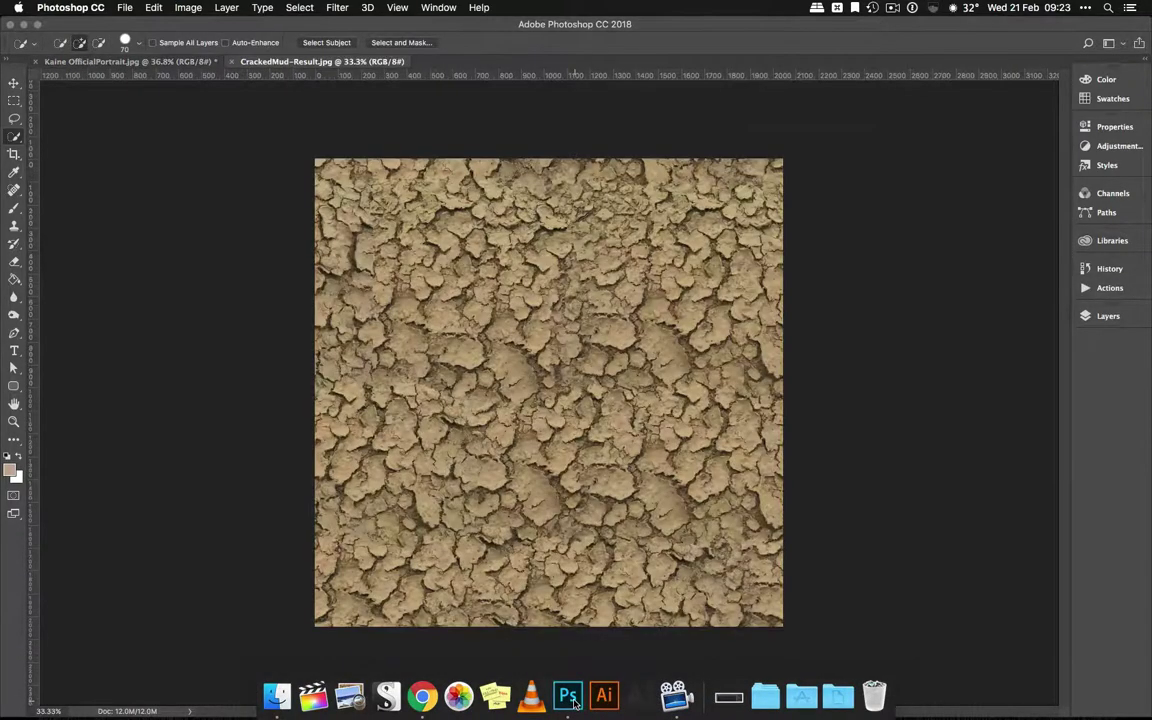
- Copy the entire cracked-mud texture and paste it into the portrait's face selection with Paste Into
key("super+a")
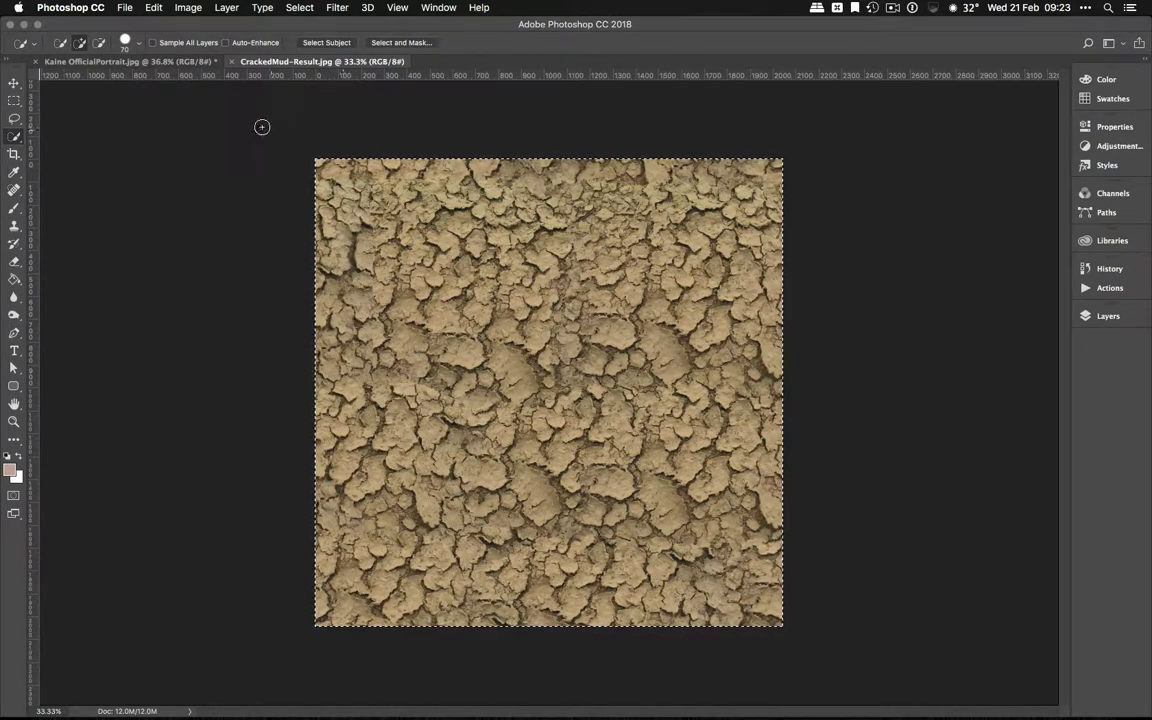
left_click(116, 62)
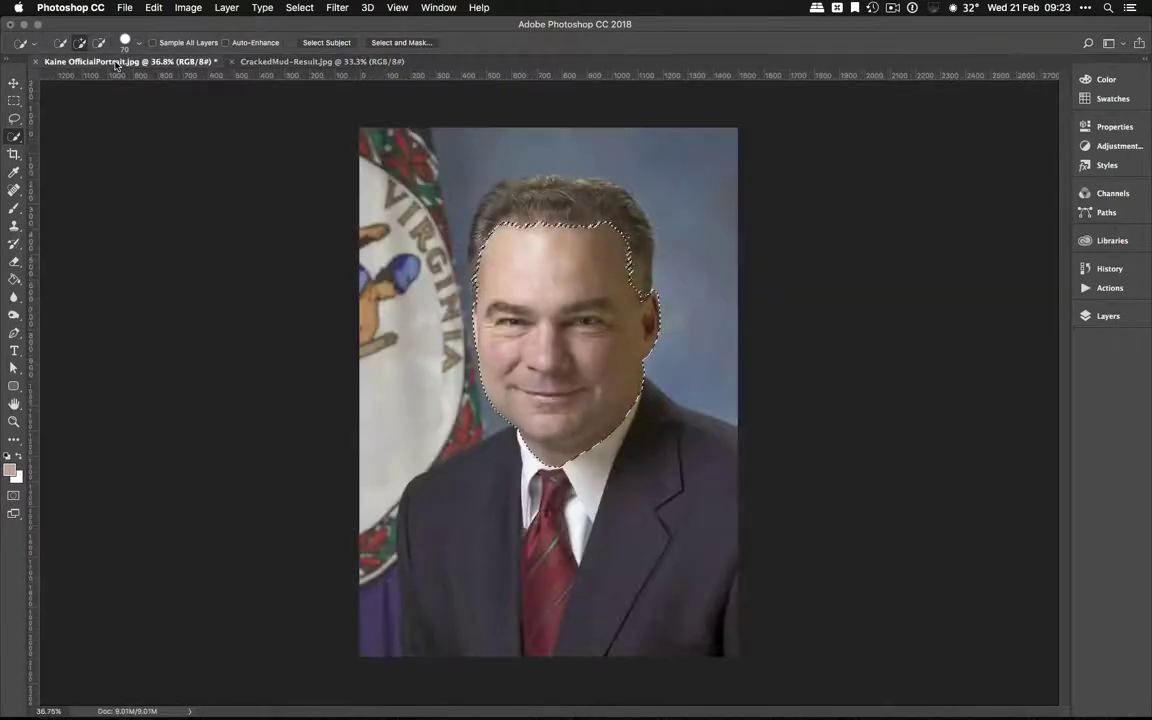
left_click(152, 8)
mouse_move(195, 150)
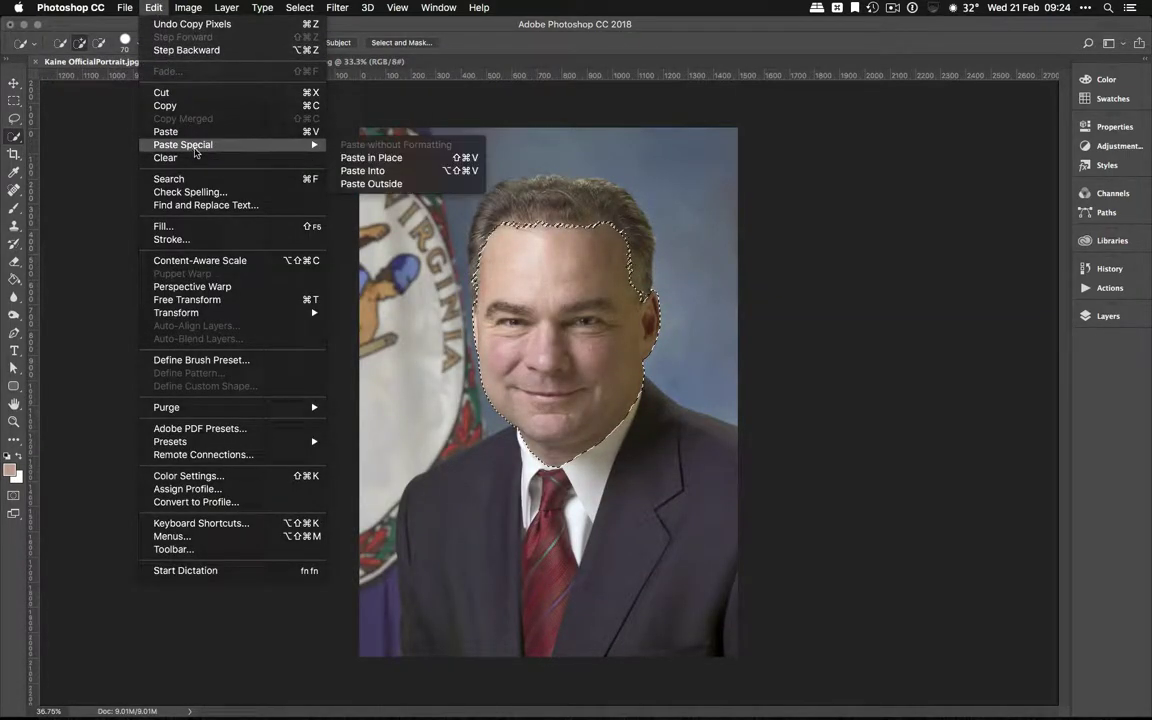
left_click(385, 172)
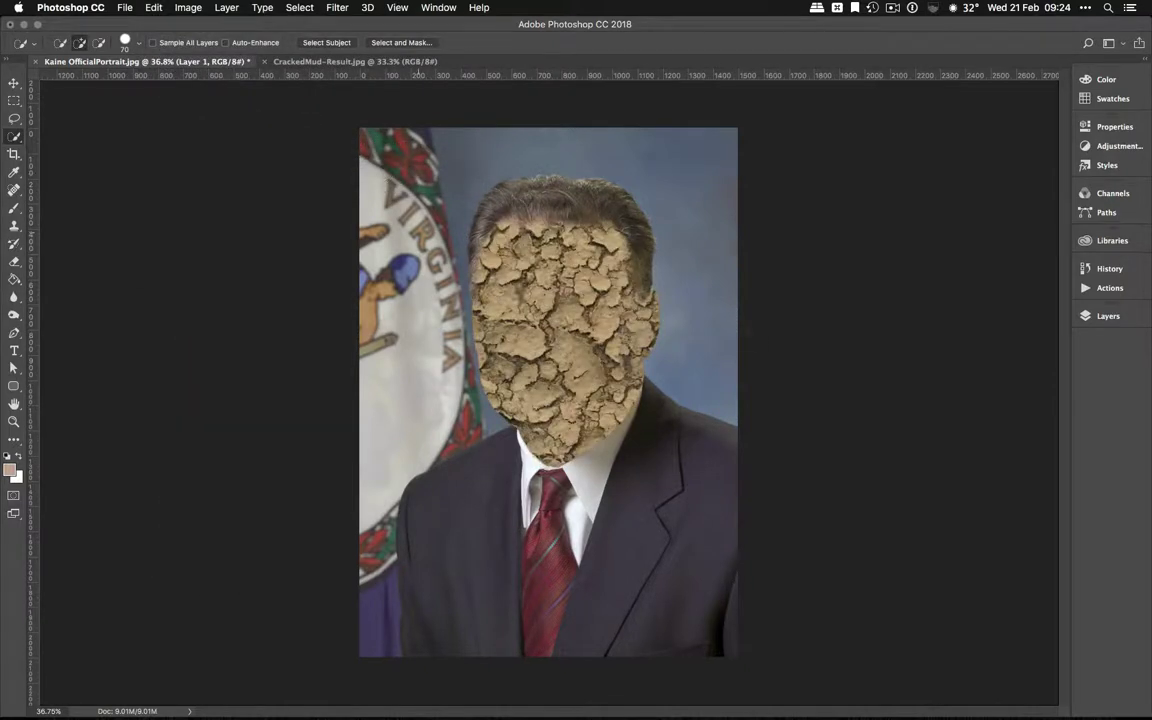
- Set the blend mode of the pasted mud texture layer to Multiply
left_click(1104, 316)
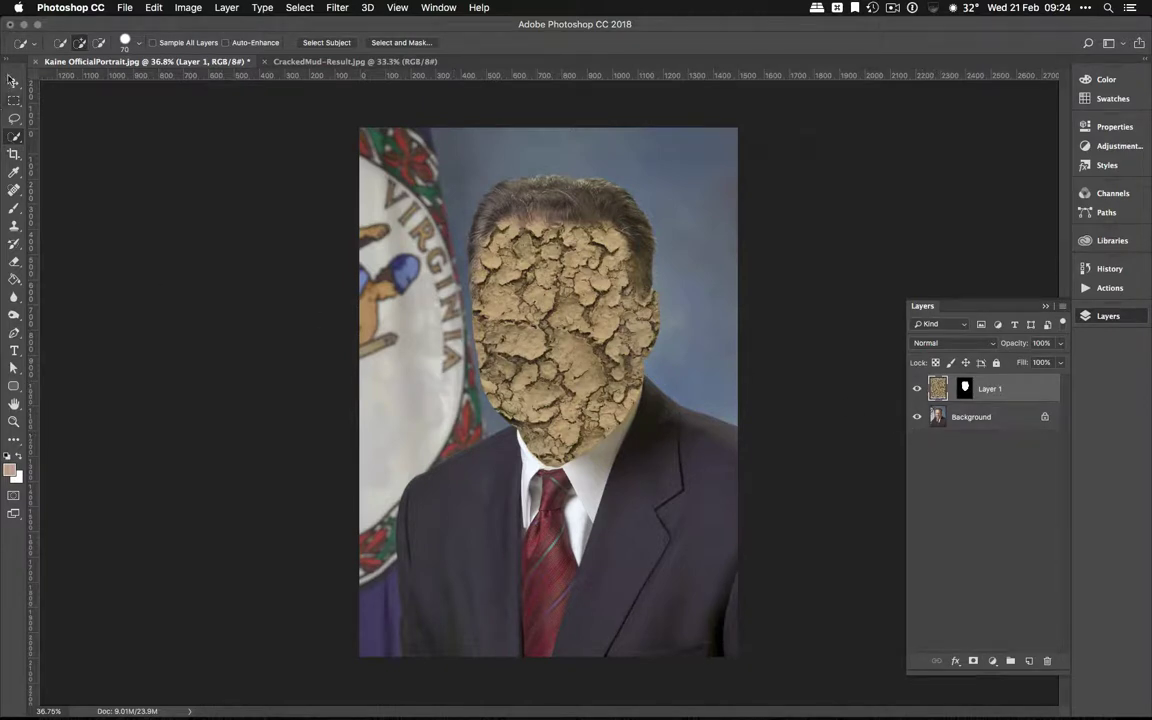
left_click(13, 84)
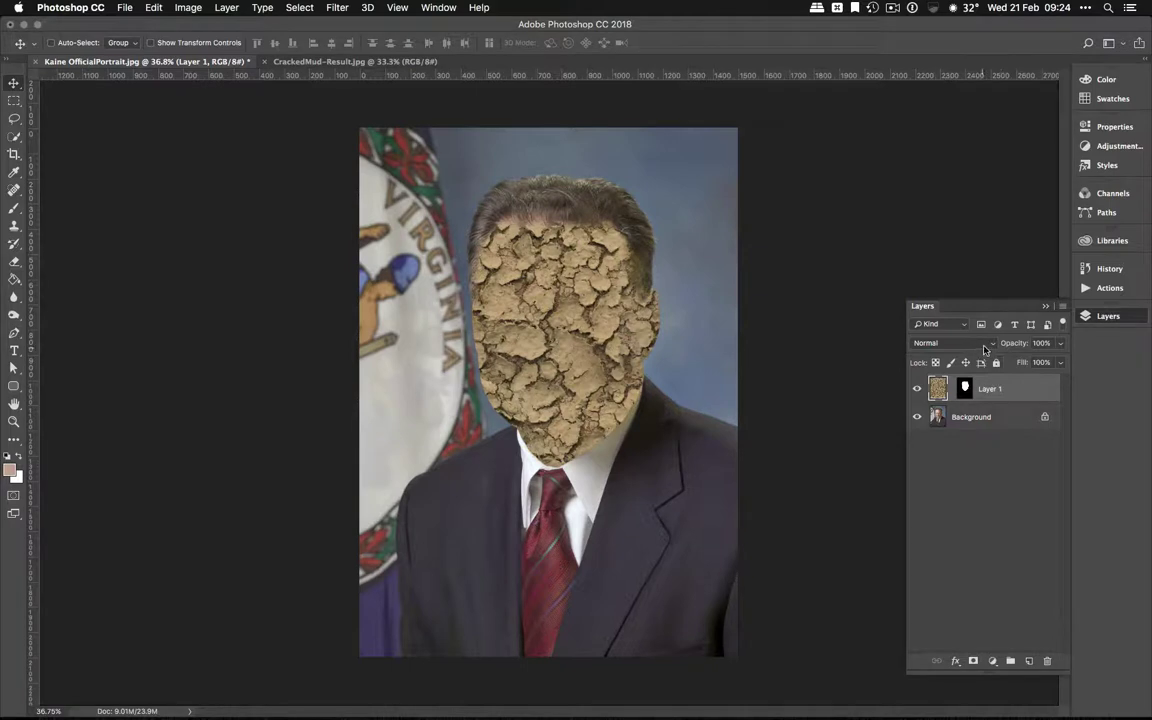
left_click(960, 343)
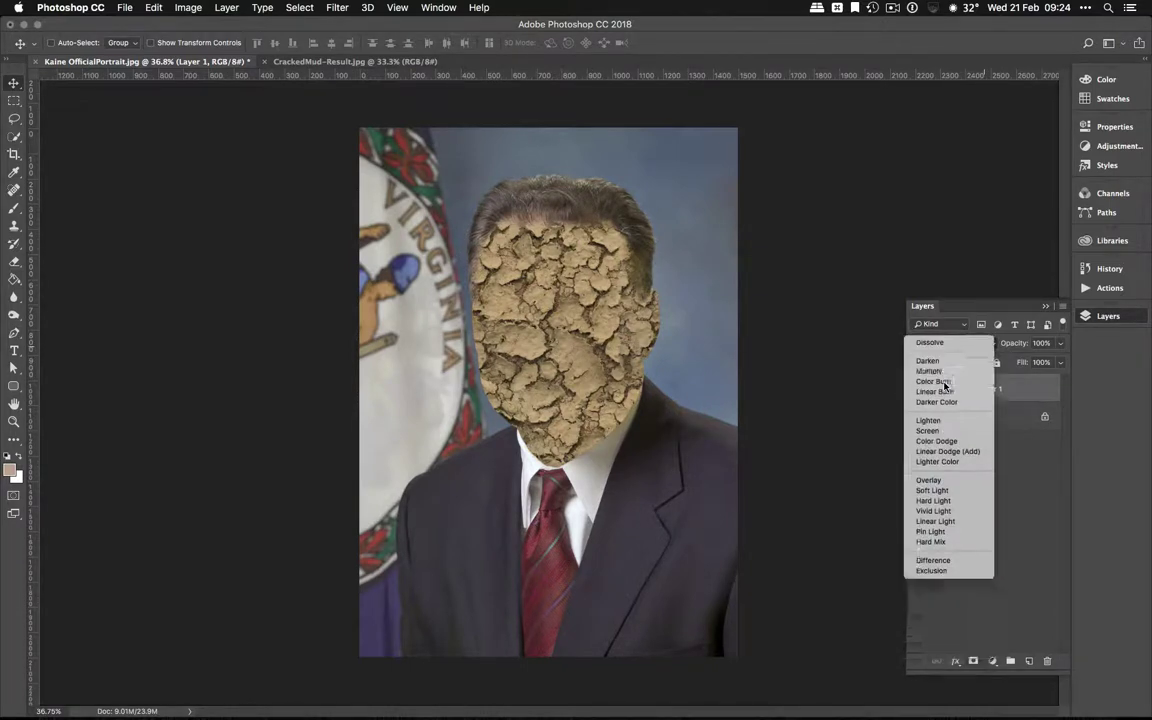
left_click(948, 382)
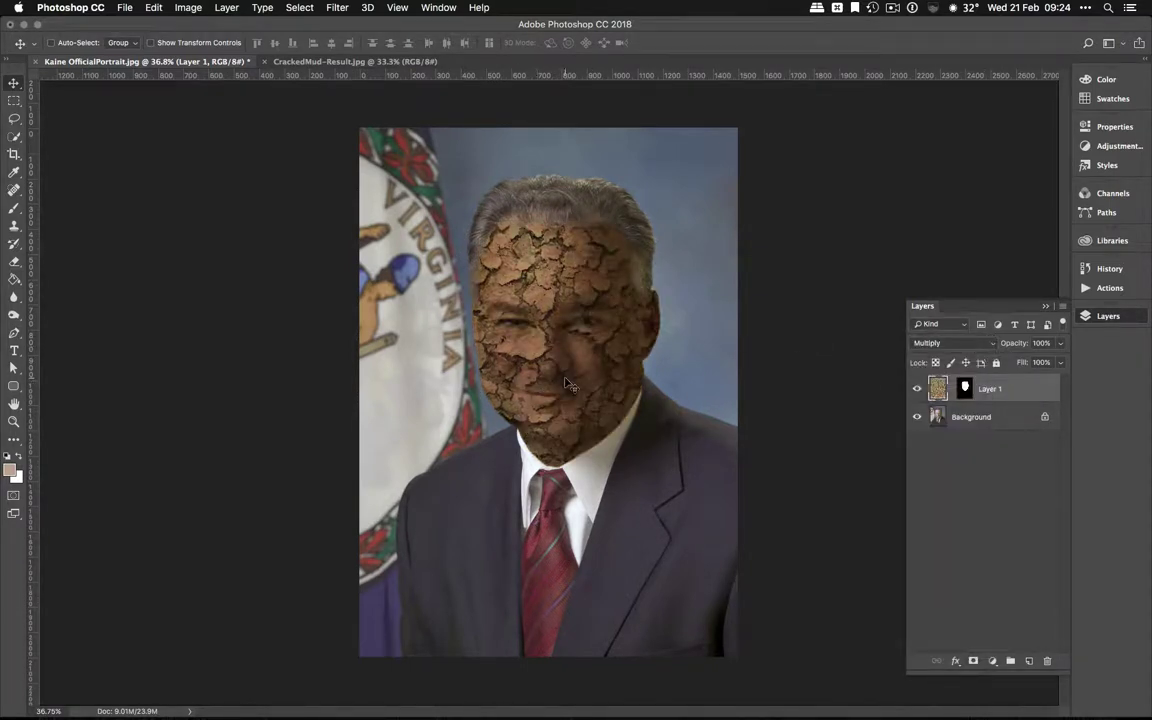
- Reposition the mud texture inside its face-shaped layer mask
left_click_drag(567, 385, 545, 400)
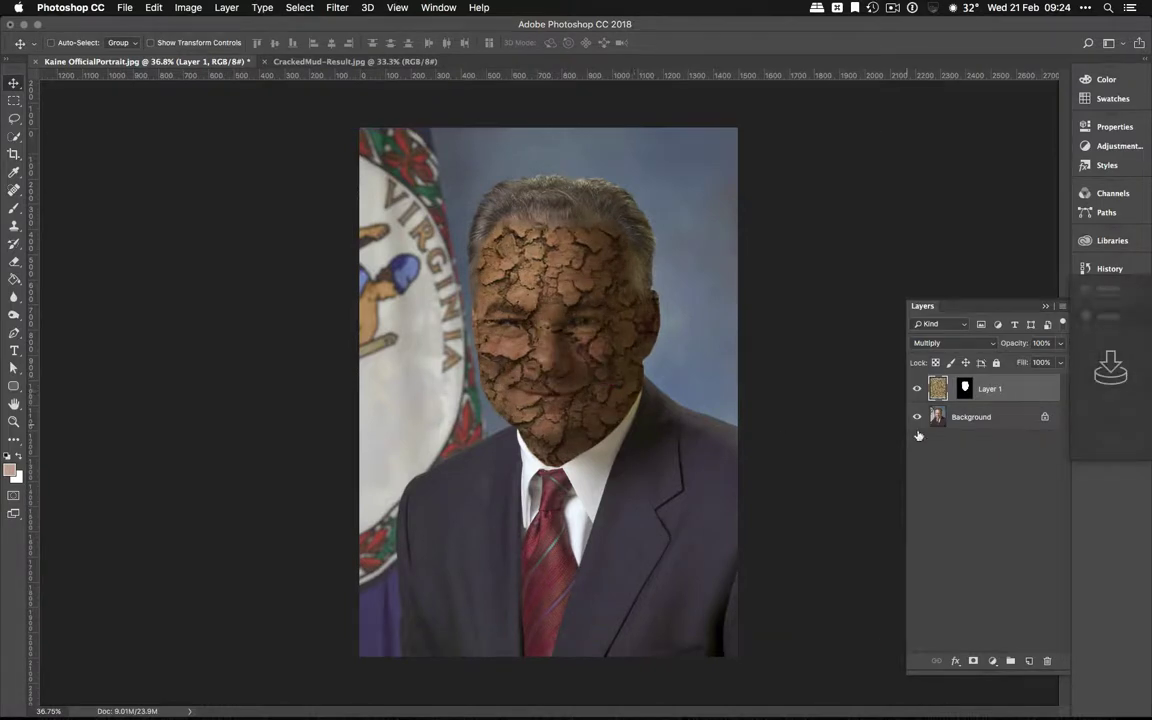
left_click(950, 393)
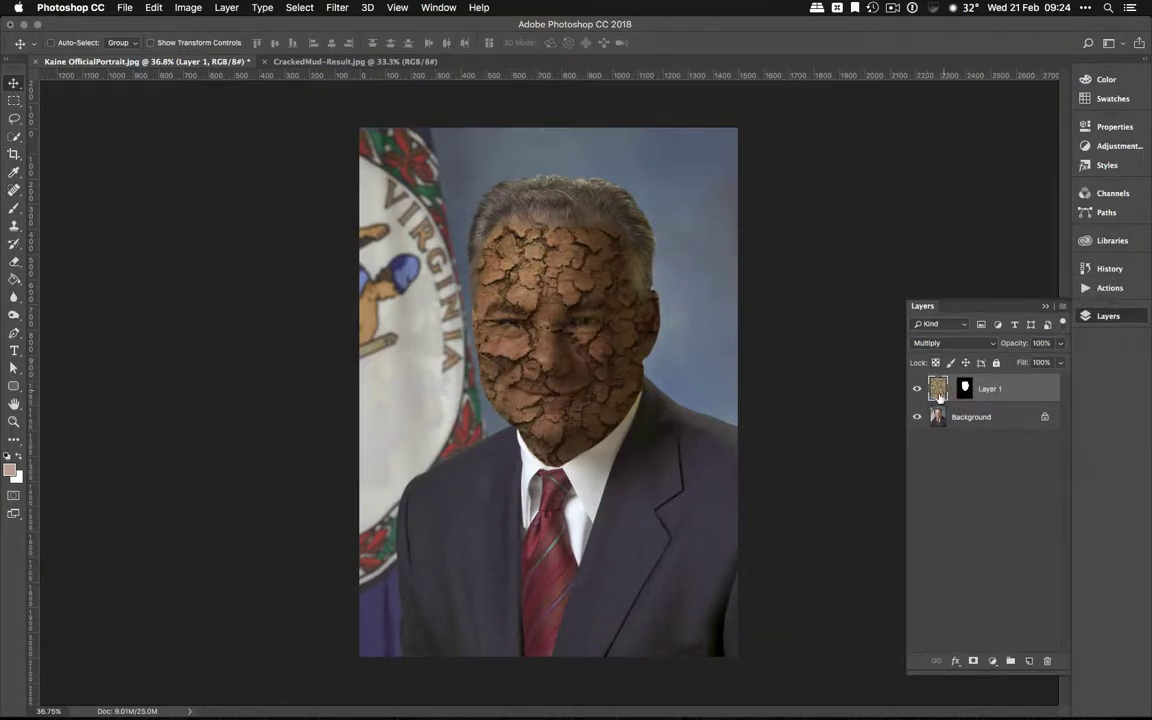
left_click_drag(617, 338, 523, 329)
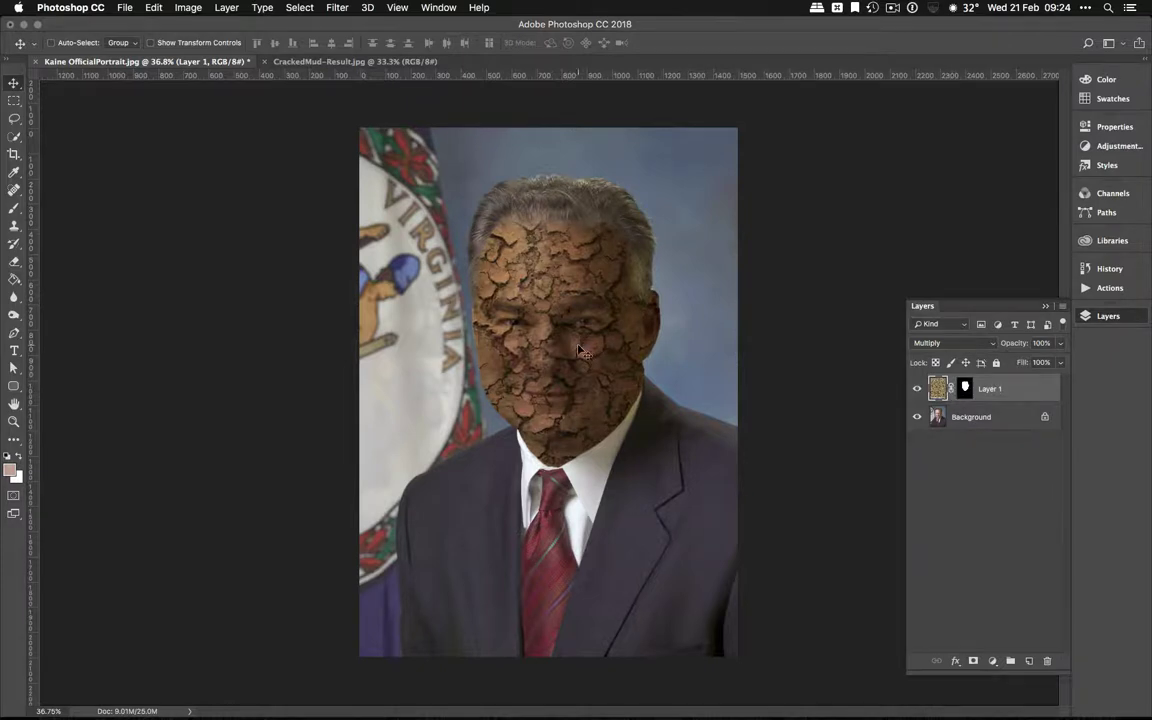
- Try moving the mud texture with its mask linked, undo that move, and reposition only the unlinked texture over the face
left_click_drag(525, 318, 452, 317)
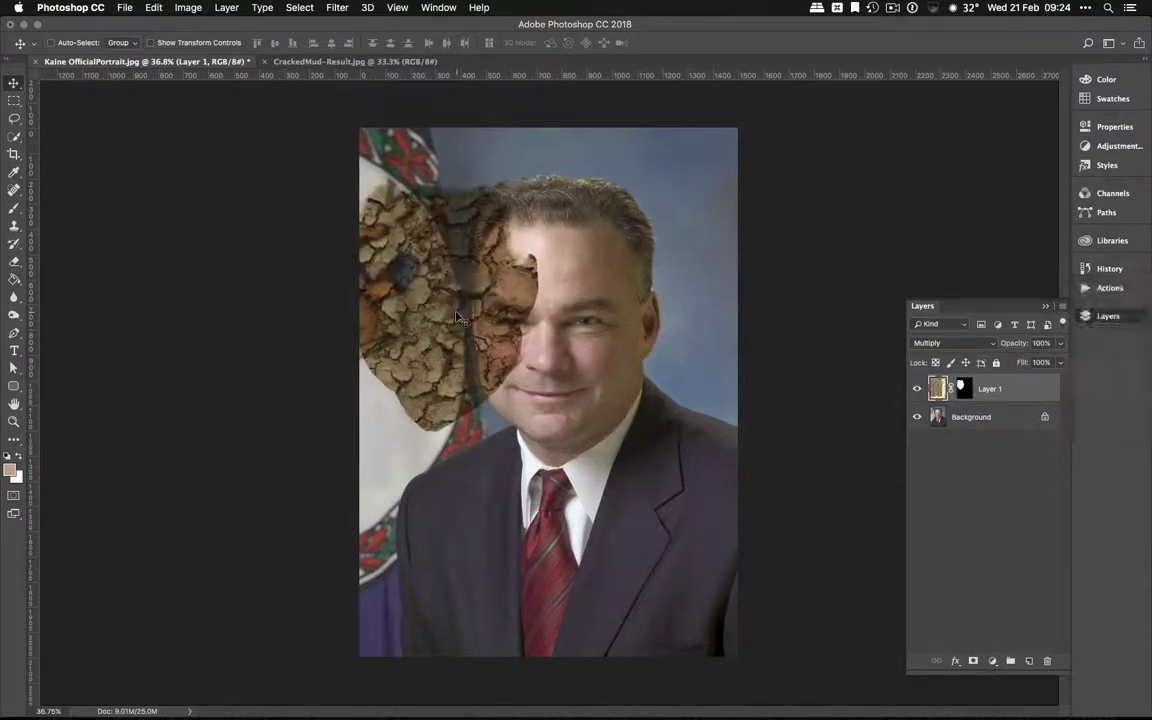
key("super+z")
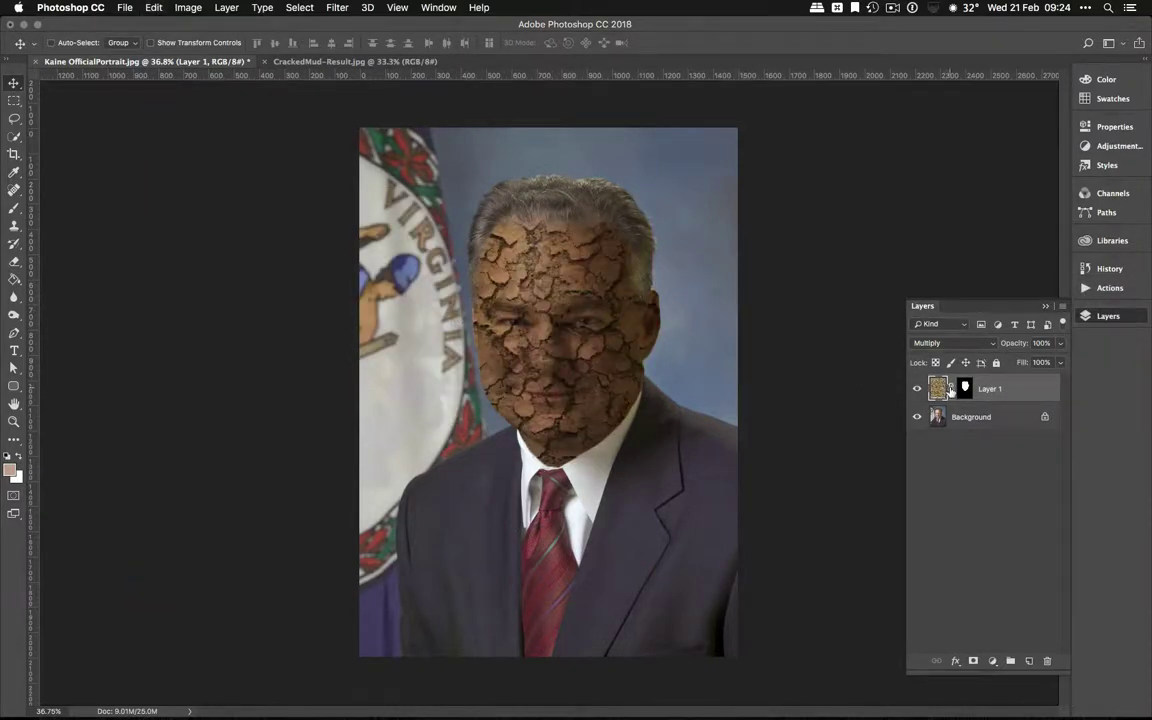
left_click_drag(546, 331, 522, 300)
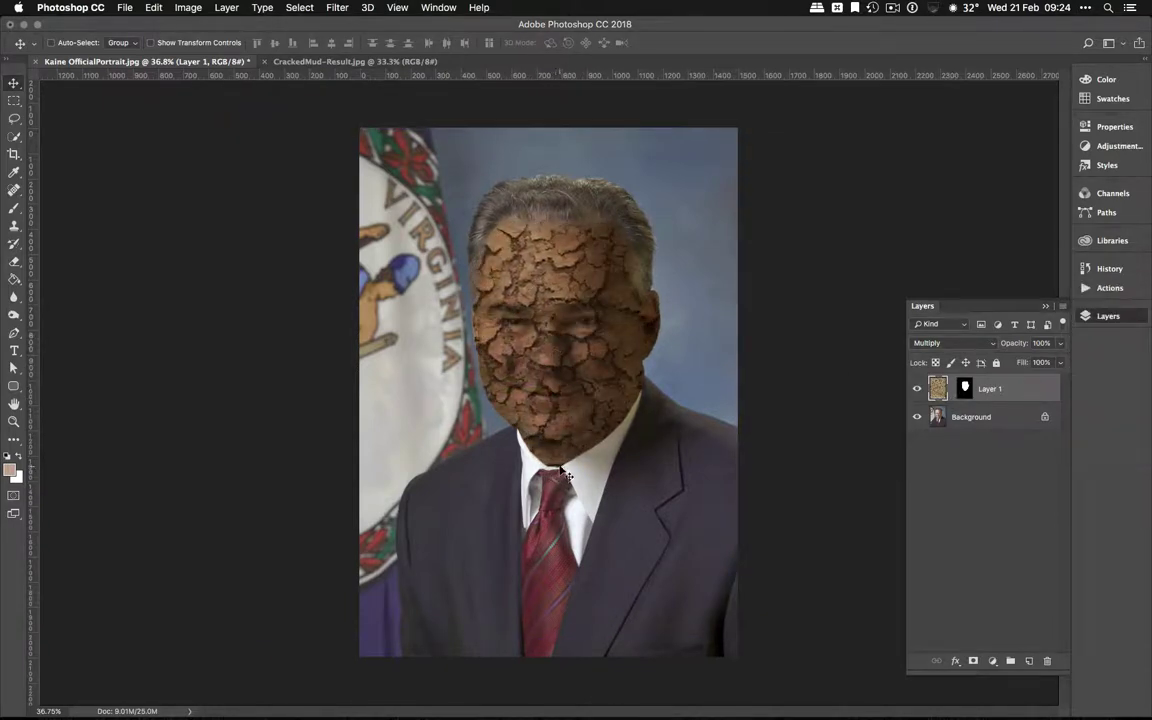
- Paint black over both eyes on Layer 1's mask with a size 15 Brush to remove the texture there
key("super+1")
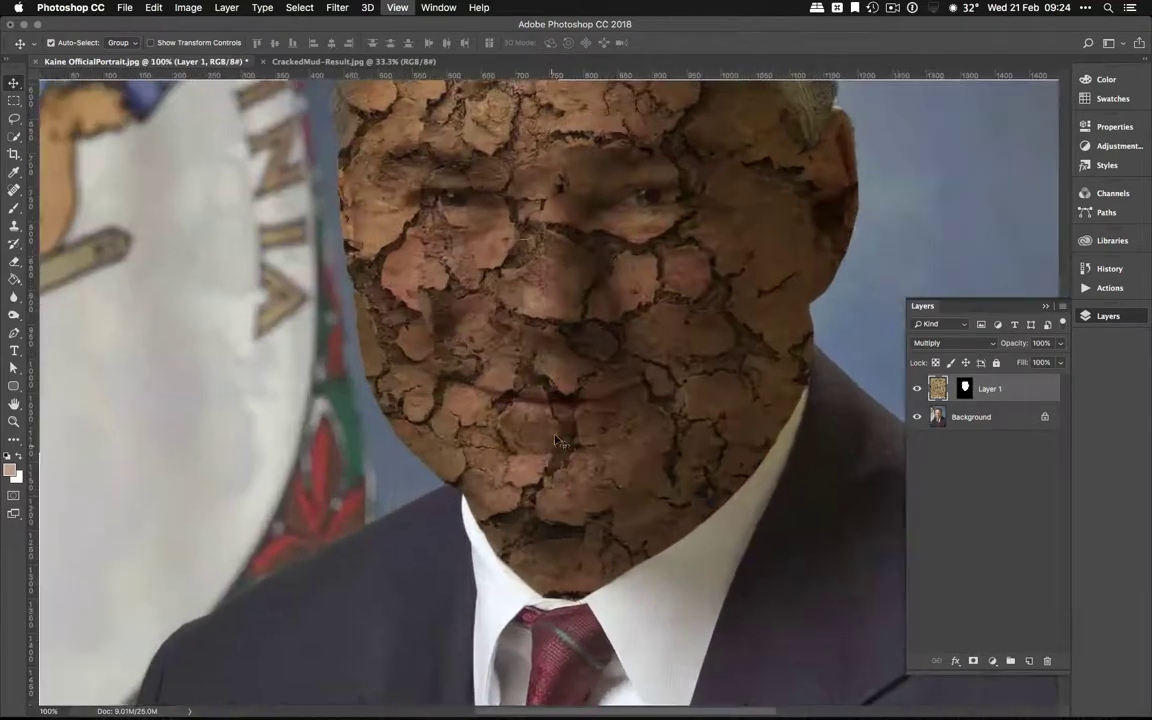
key("super+equal")
left_click_drag(520, 290, 527, 543)
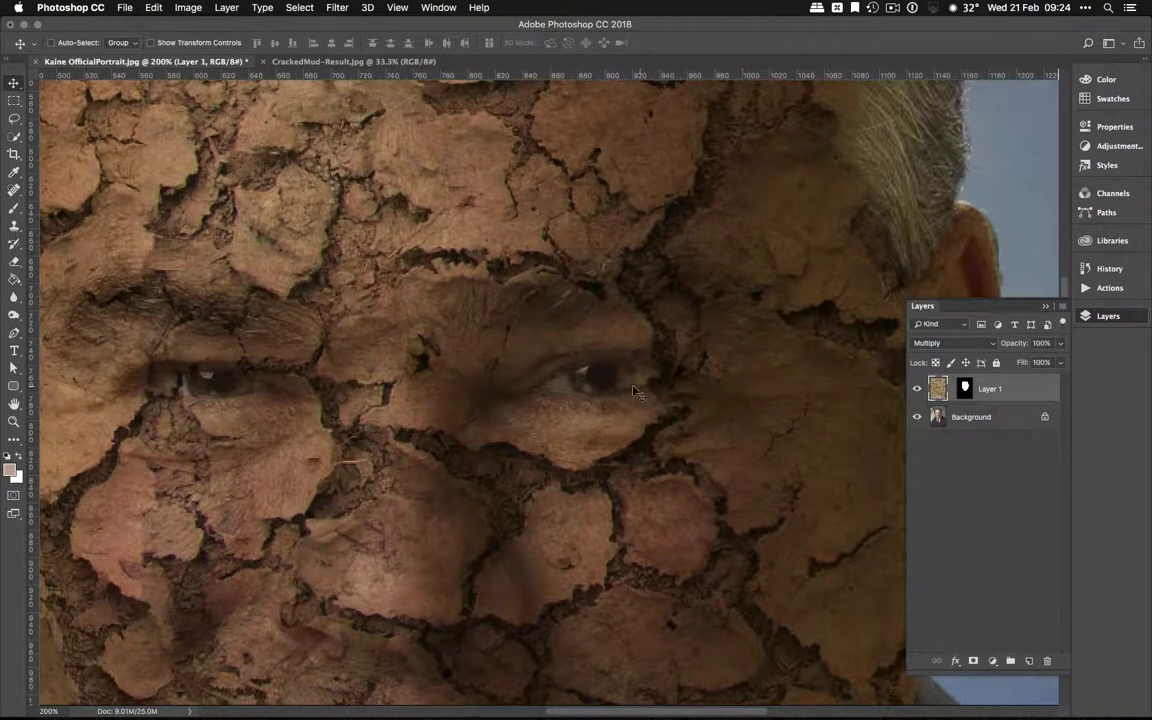
left_click(967, 388)
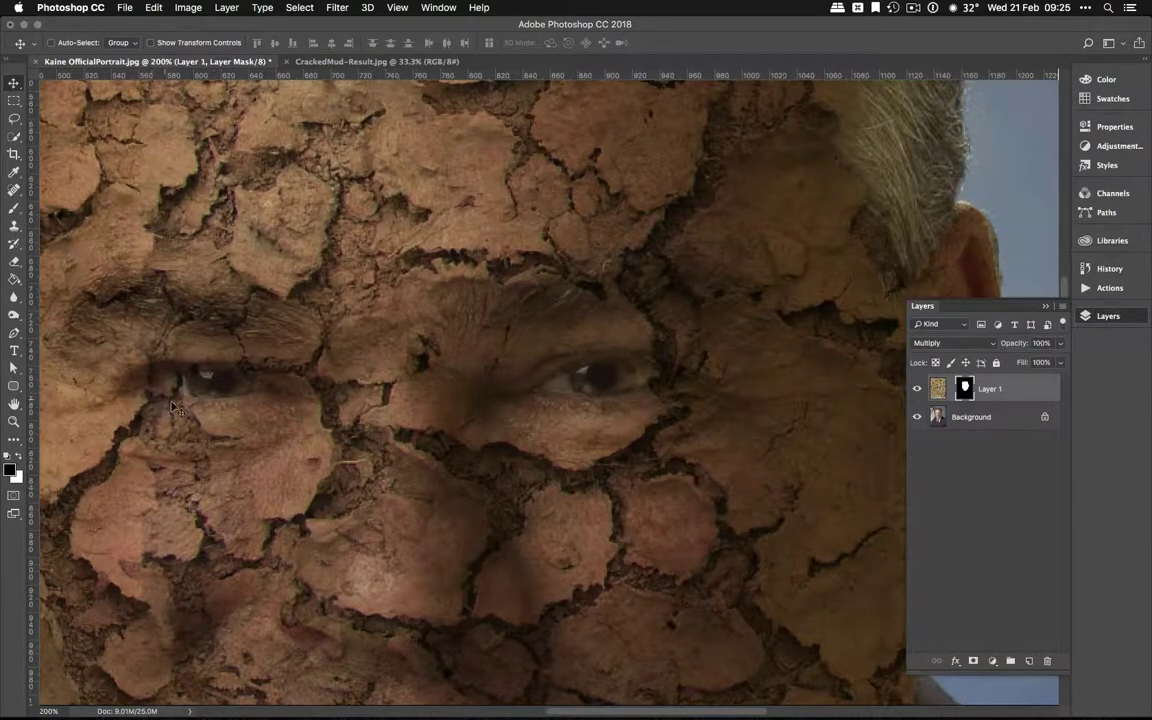
left_click(935, 390)
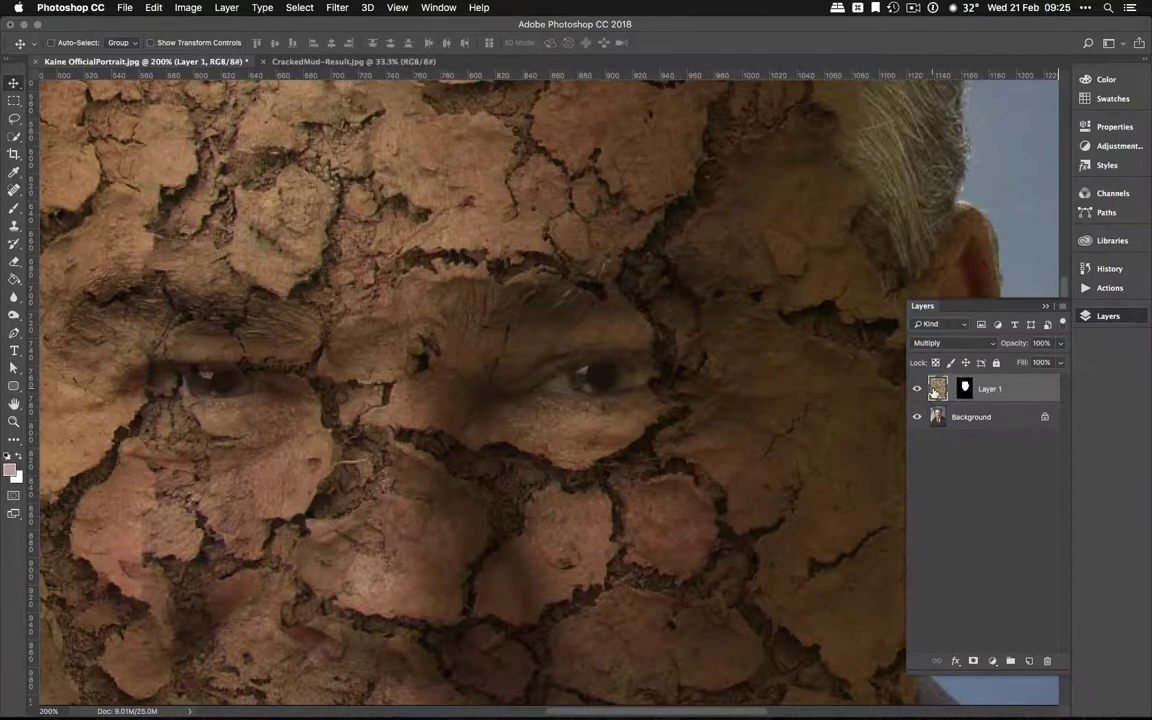
left_click(964, 390)
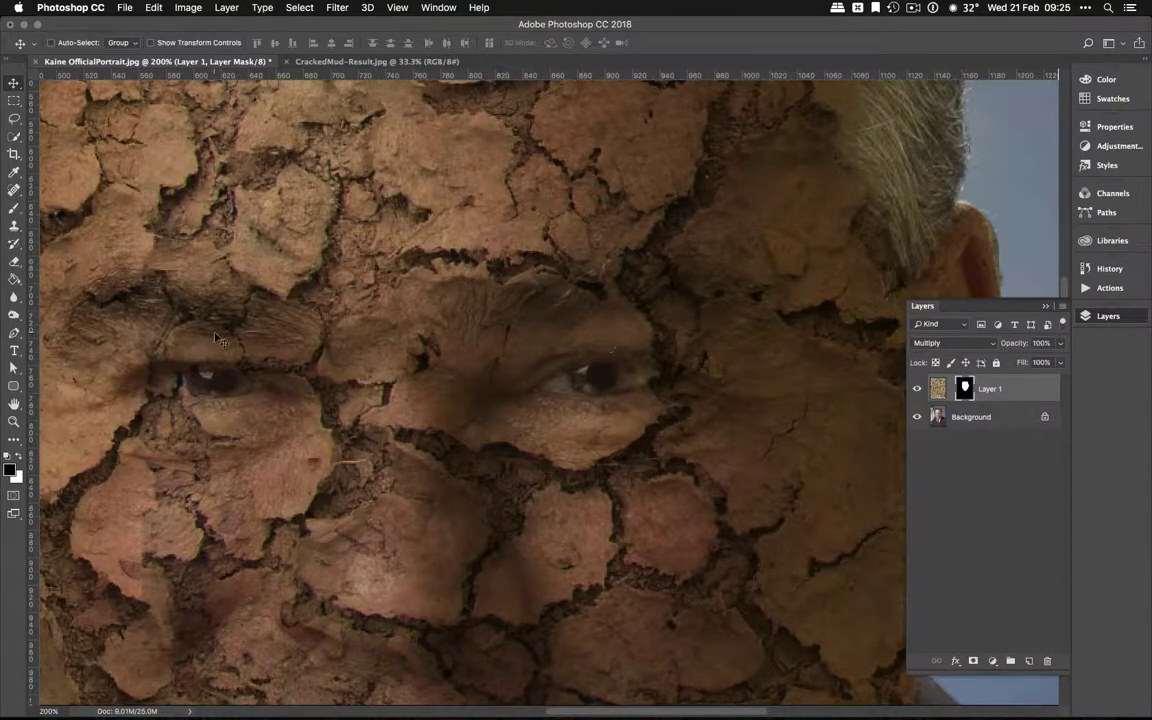
left_click(15, 211)
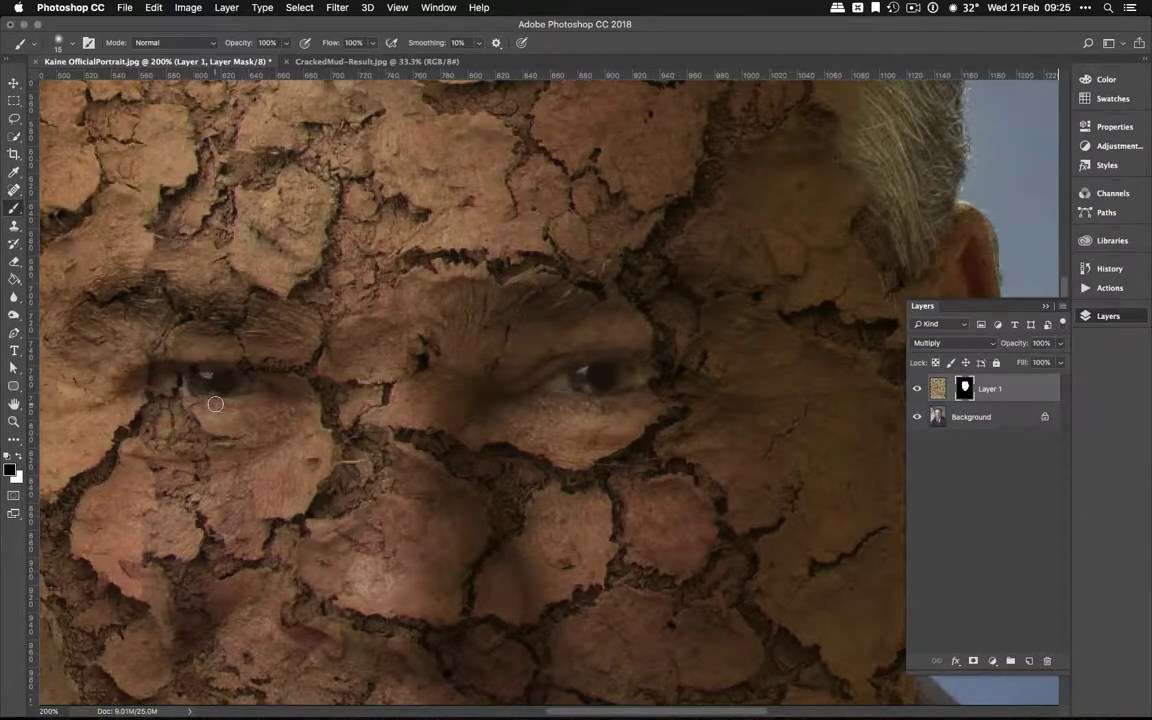
mouse_move(188, 390)
left_mouse_down()
mouse_move(156, 388)
mouse_move(267, 391)
mouse_move(165, 380)
left_mouse_up()
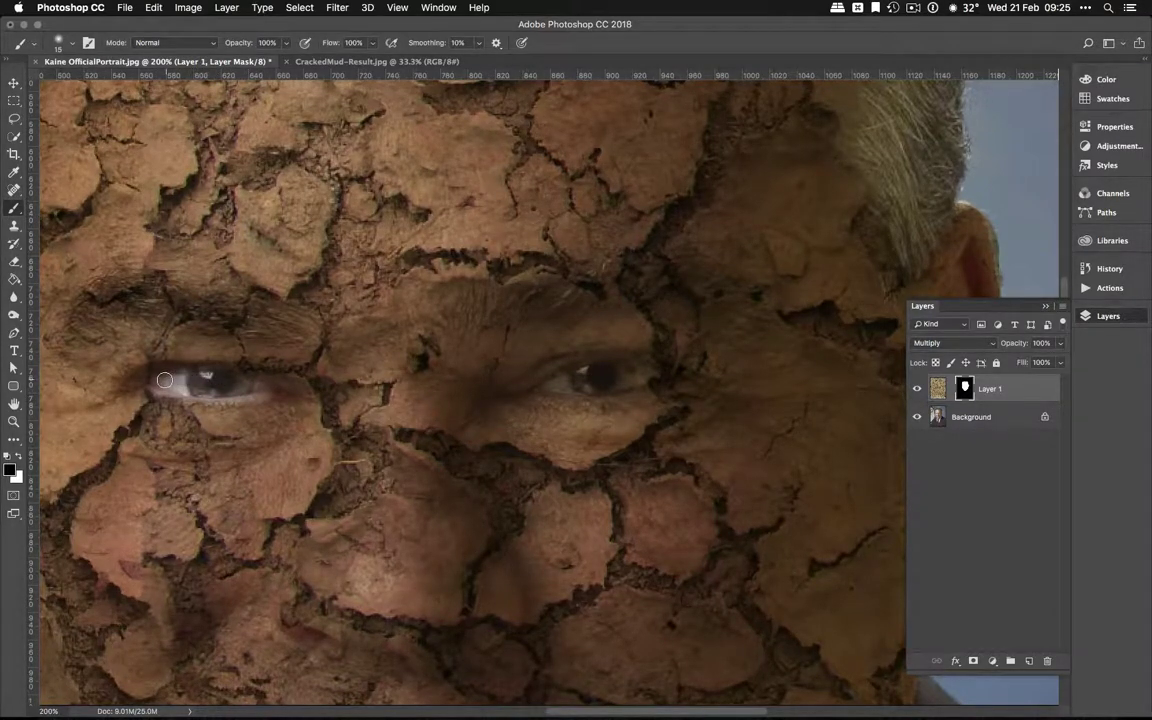
mouse_move(550, 383)
left_mouse_down()
mouse_move(664, 374)
mouse_move(598, 369)
mouse_move(566, 382)
mouse_move(633, 382)
mouse_move(563, 389)
mouse_move(622, 375)
left_mouse_up()
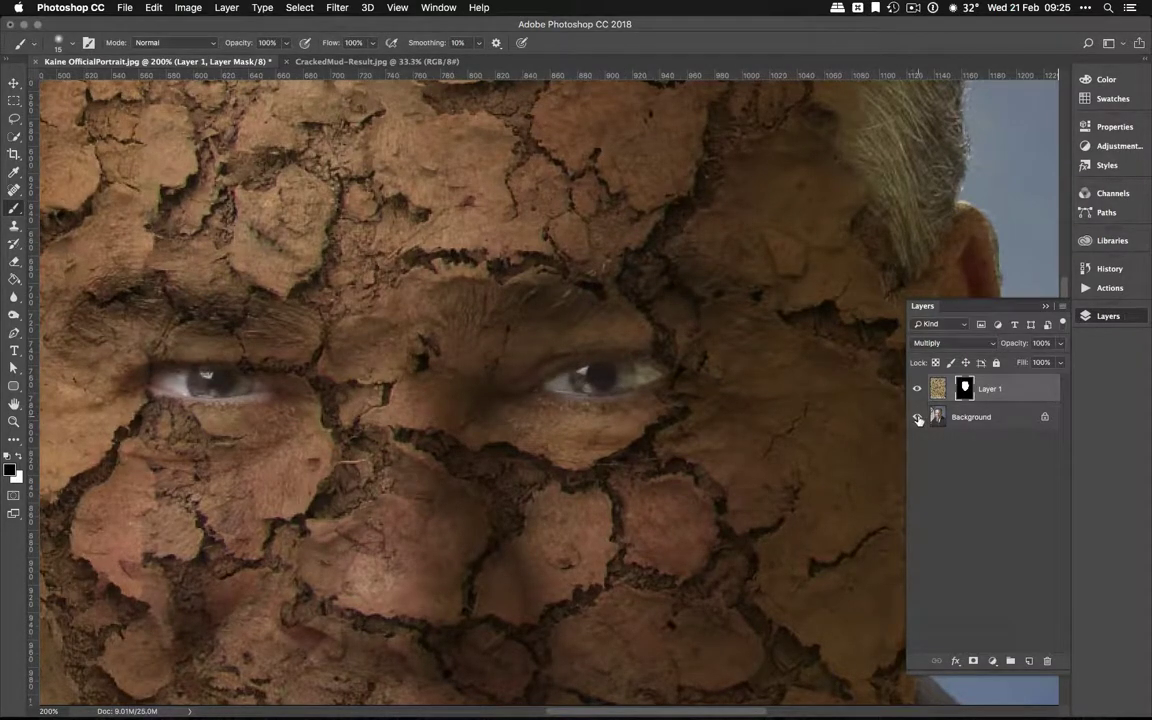
- View Layer 1's mask on its own and paint black over the unfilled gap inside the eye shape, restoring the normal image view
left_click(964, 390, "alt")
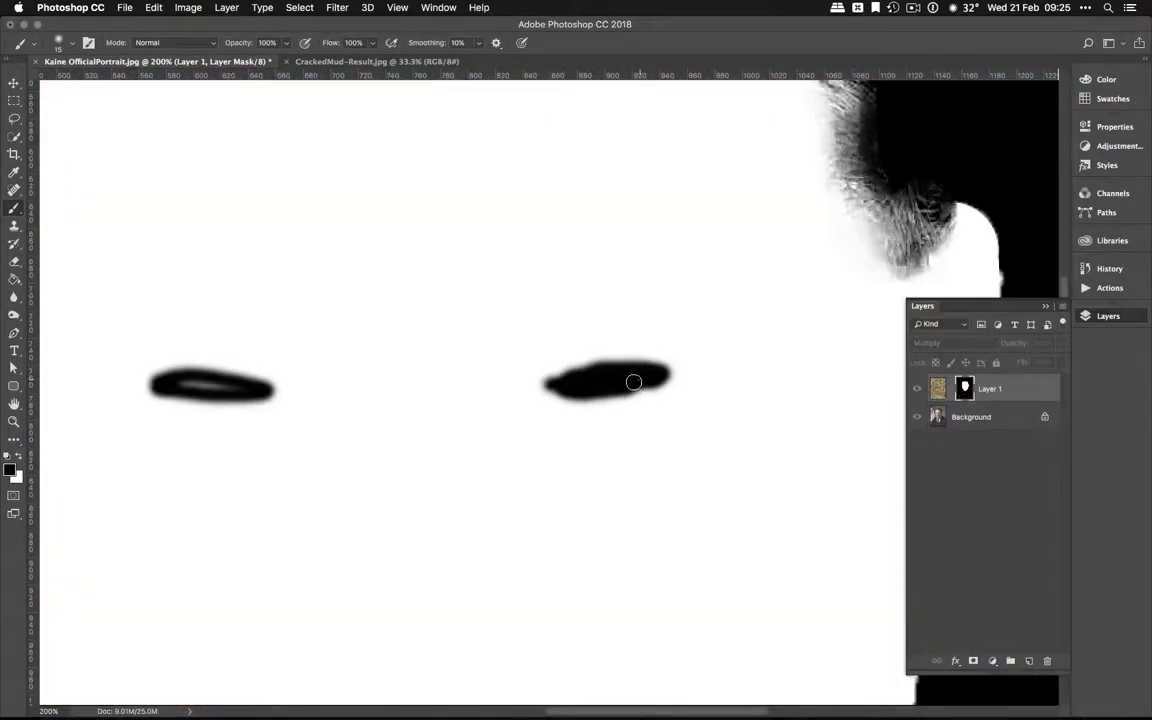
left_click_drag(242, 392, 185, 387)
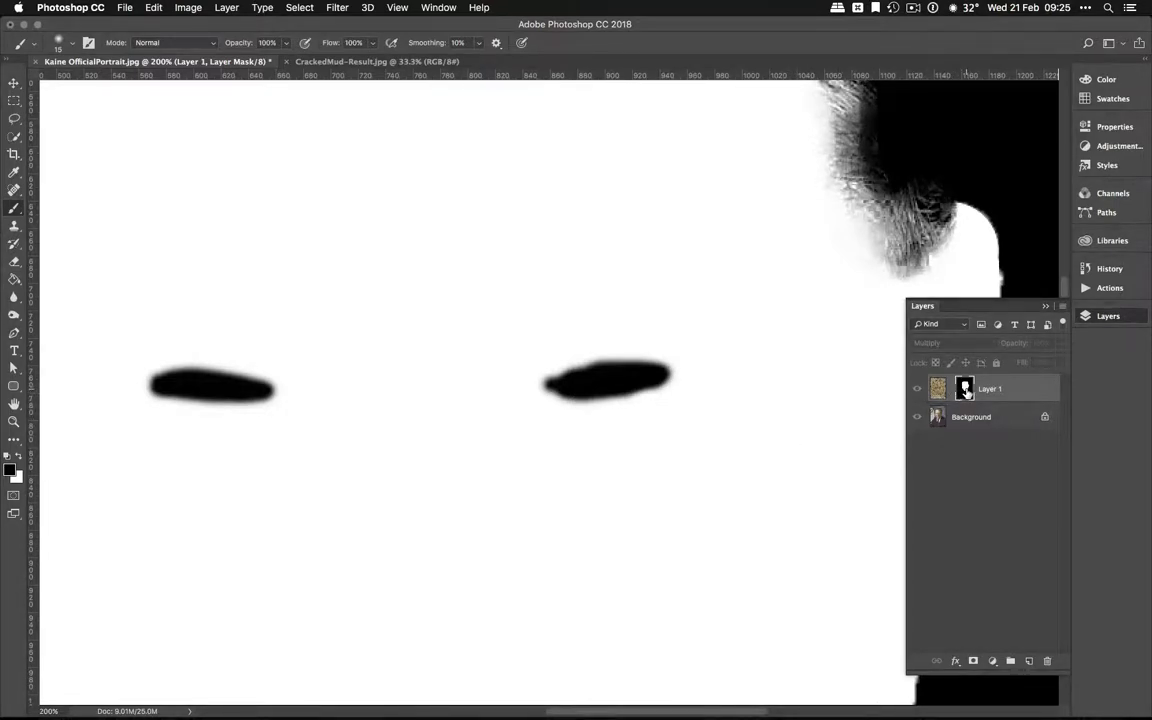
left_click(965, 390, "alt")
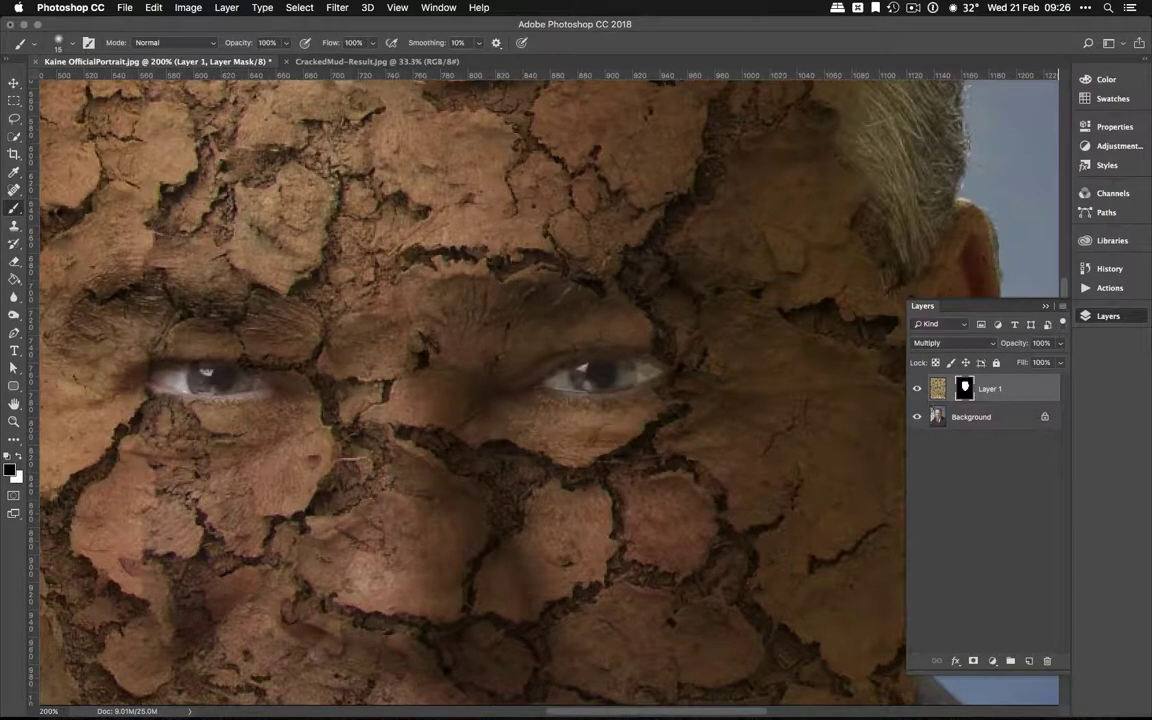
- Reposition only the unlinked mud texture over the face and lower Layer 1's opacity to 68%
key("v")
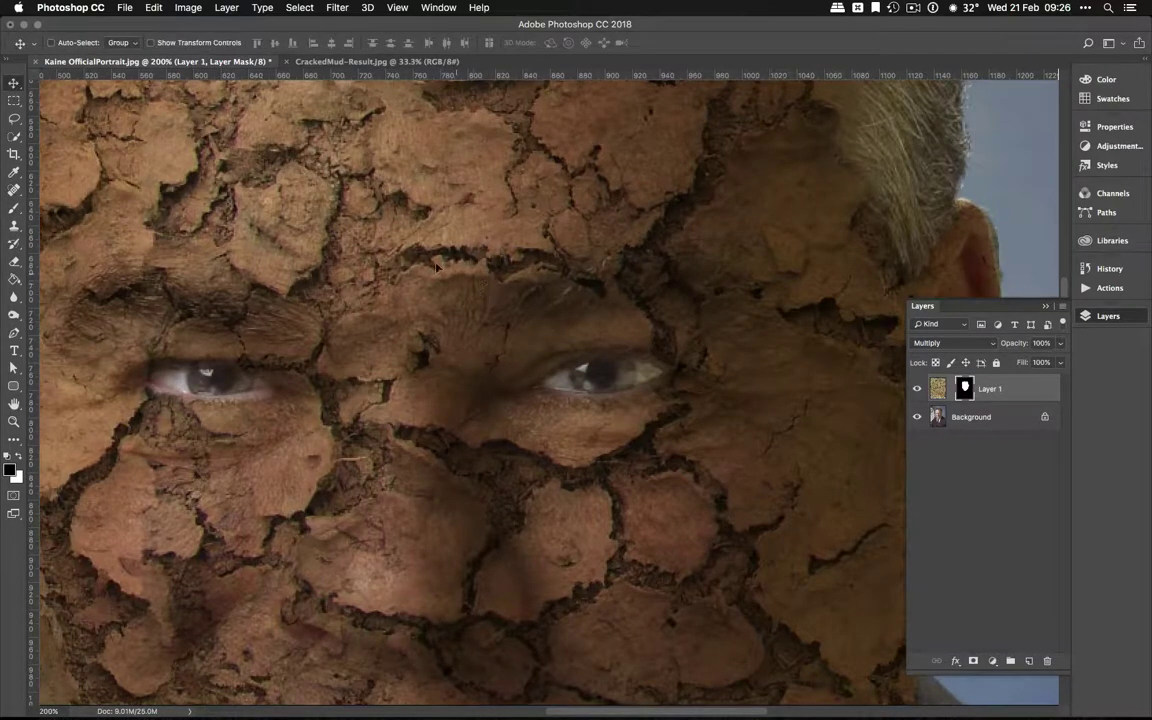
mouse_move(480, 285)
left_mouse_down()
mouse_move(400, 255)
mouse_move(500, 290)
left_mouse_up()
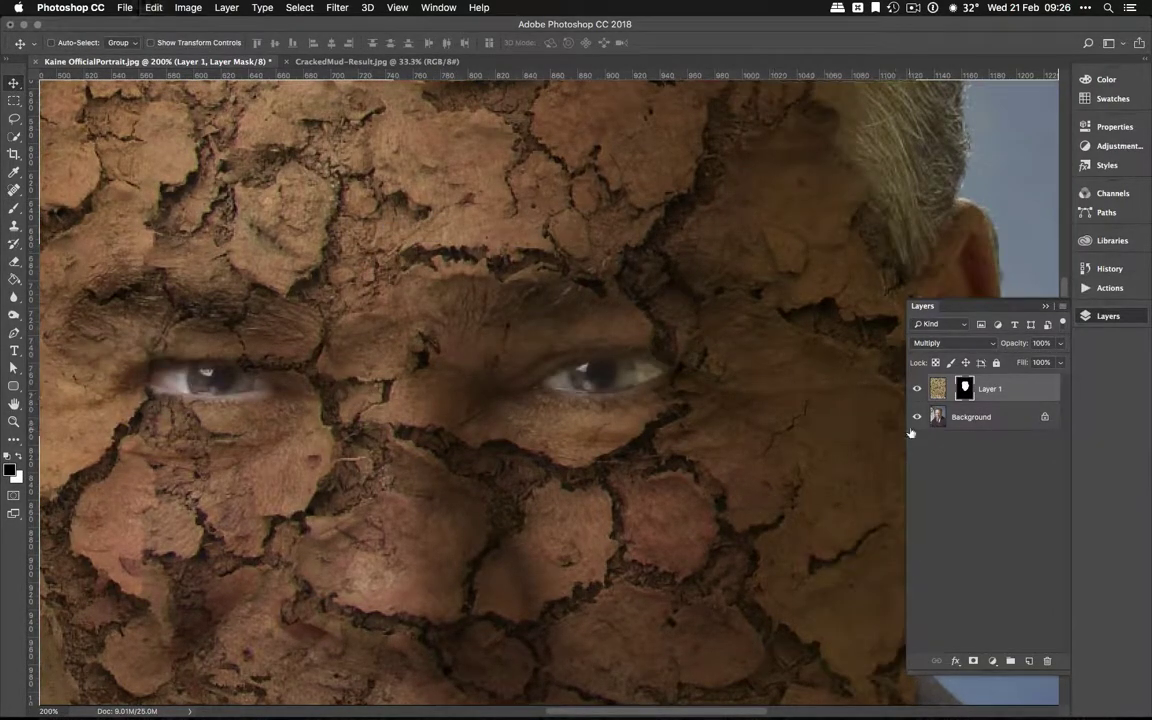
left_click(936, 390)
mouse_move(355, 278)
left_mouse_down()
mouse_move(305, 245)
mouse_move(327, 258)
mouse_move(280, 250)
mouse_move(305, 268)
mouse_move(358, 274)
left_mouse_up()
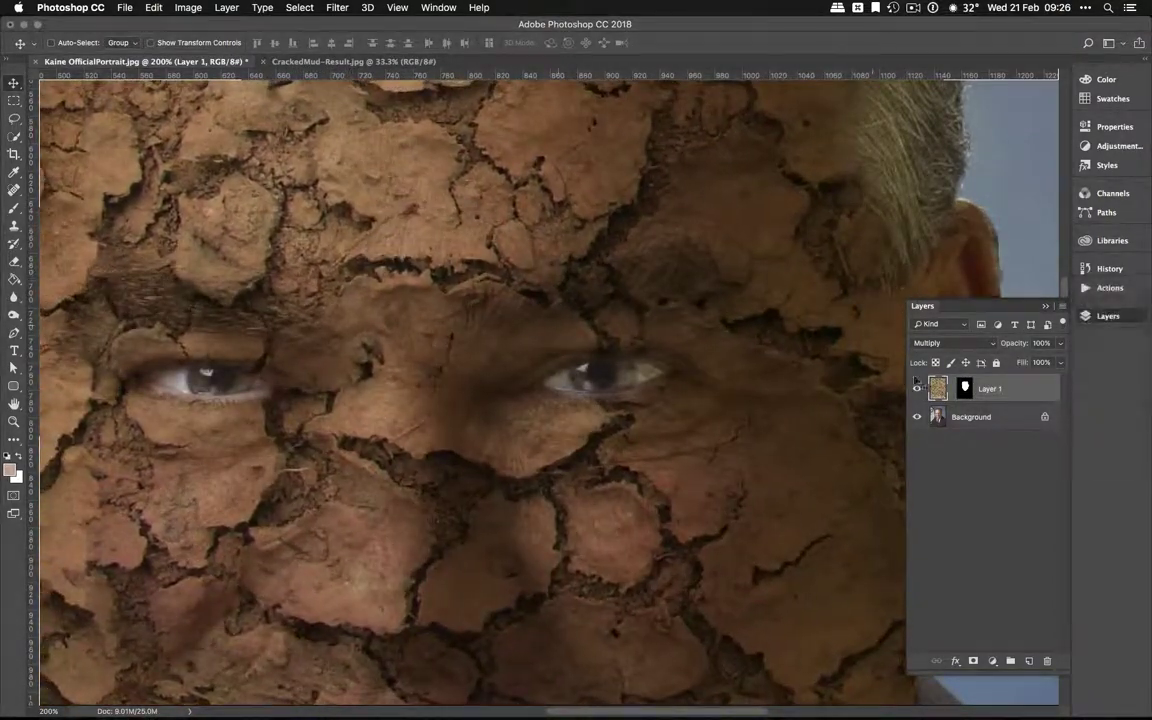
left_click(1060, 343)
mouse_move(1060, 362)
left_mouse_down()
mouse_move(1028, 363)
mouse_move(1041, 361)
left_mouse_up()
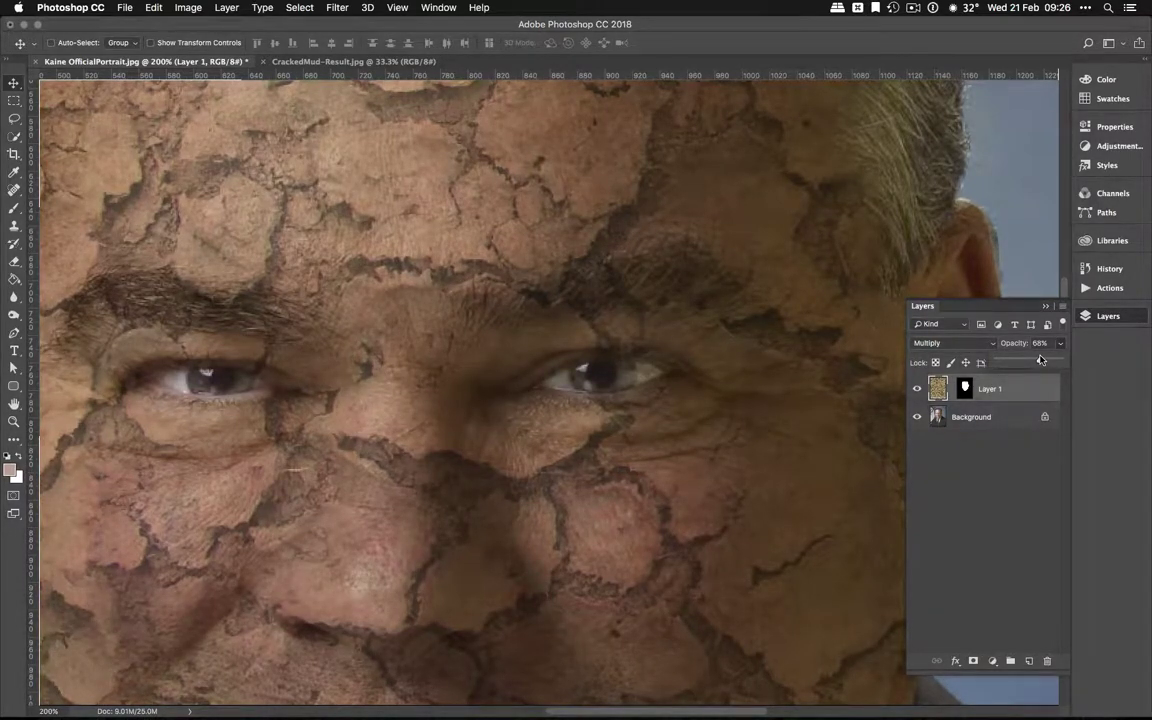
- Load Layer 1's mask as a selection and add a Hue/Saturation adjustment layer limited to that face area
left_click(966, 393, "super")
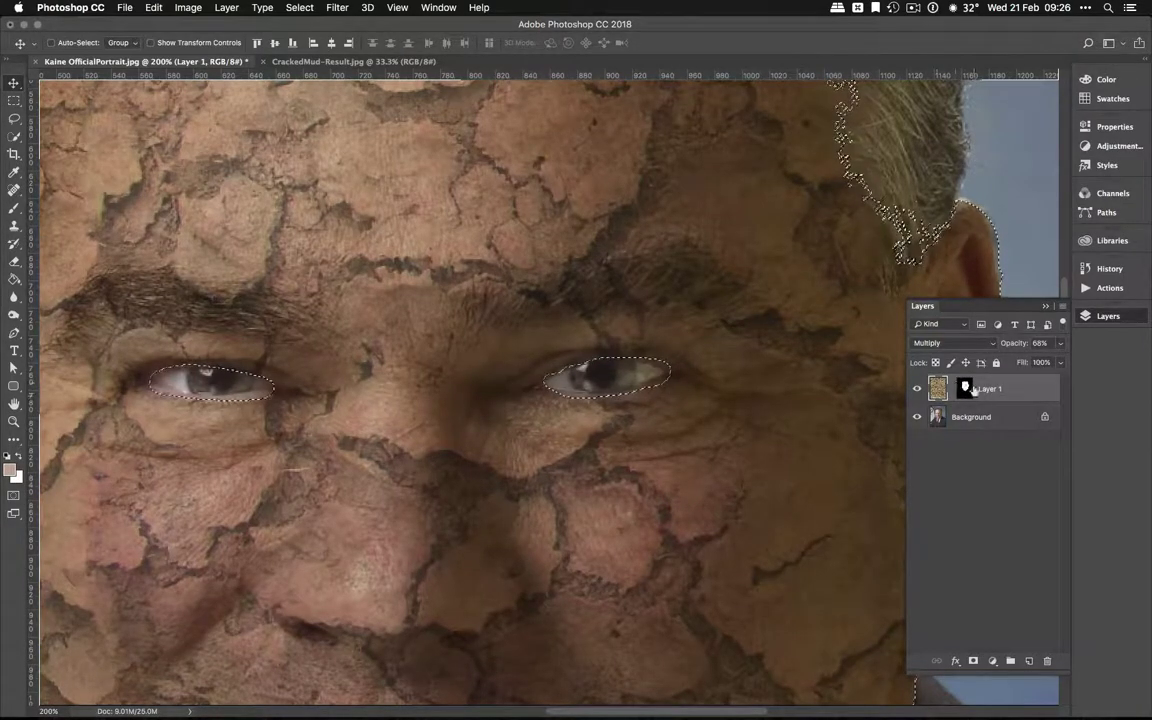
left_click(996, 665)
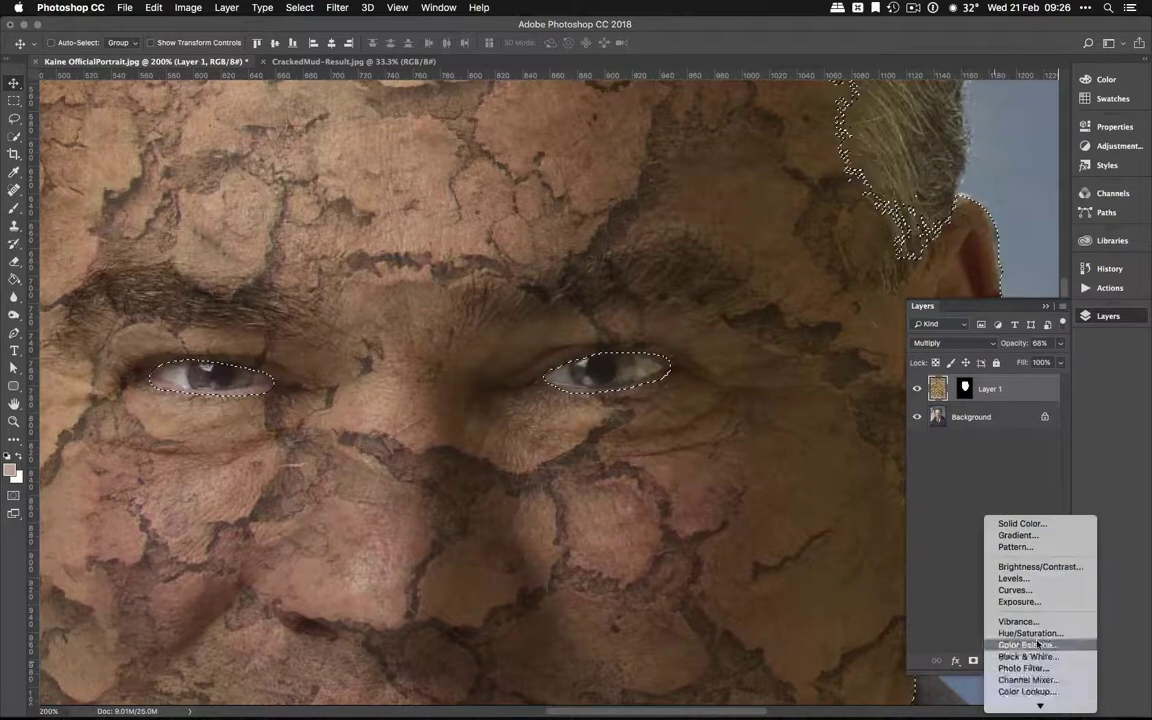
left_click(955, 609)
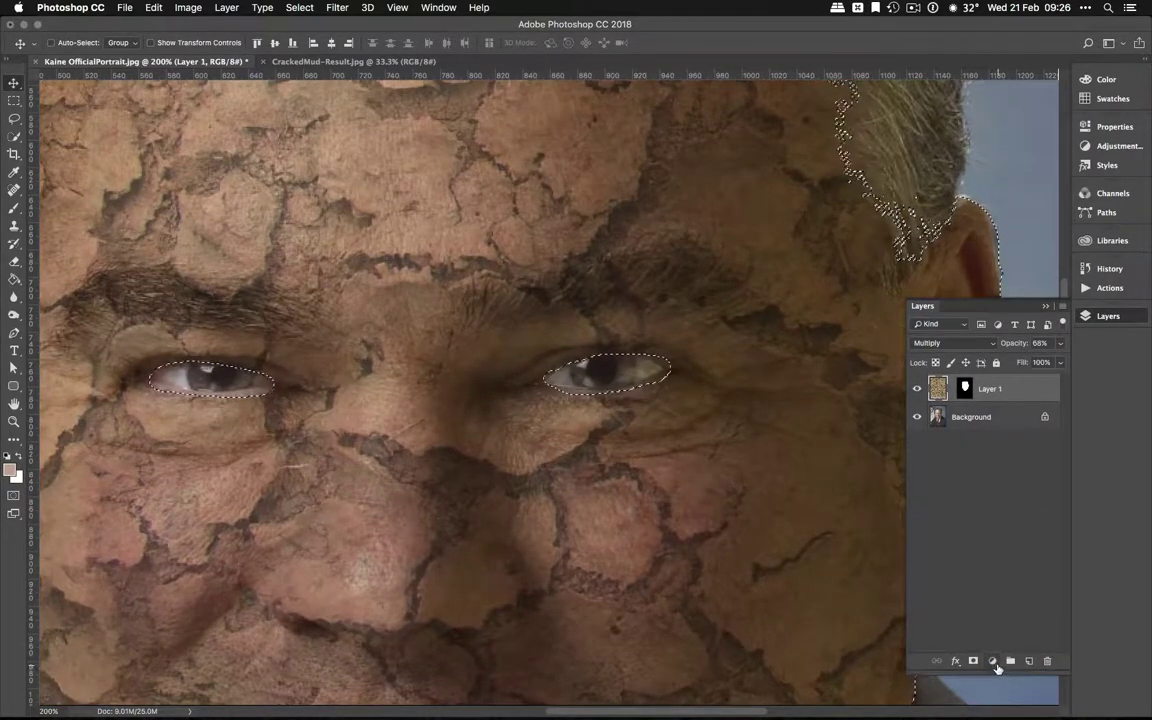
left_click(995, 663)
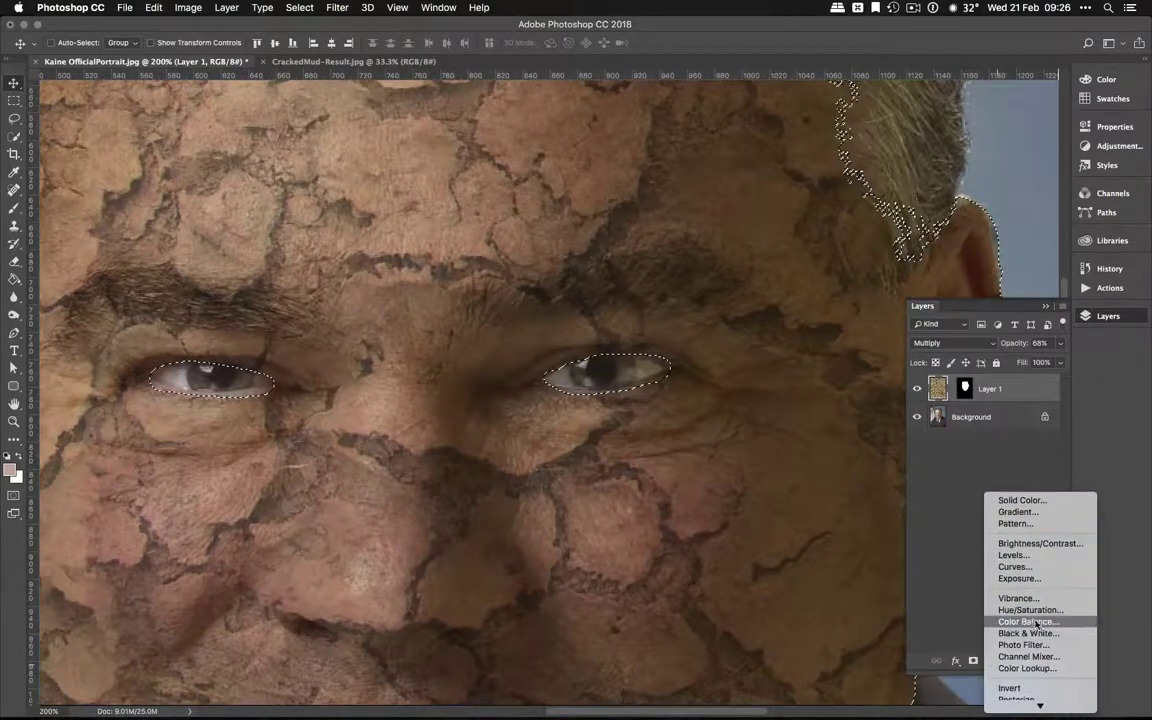
left_click(1030, 610)
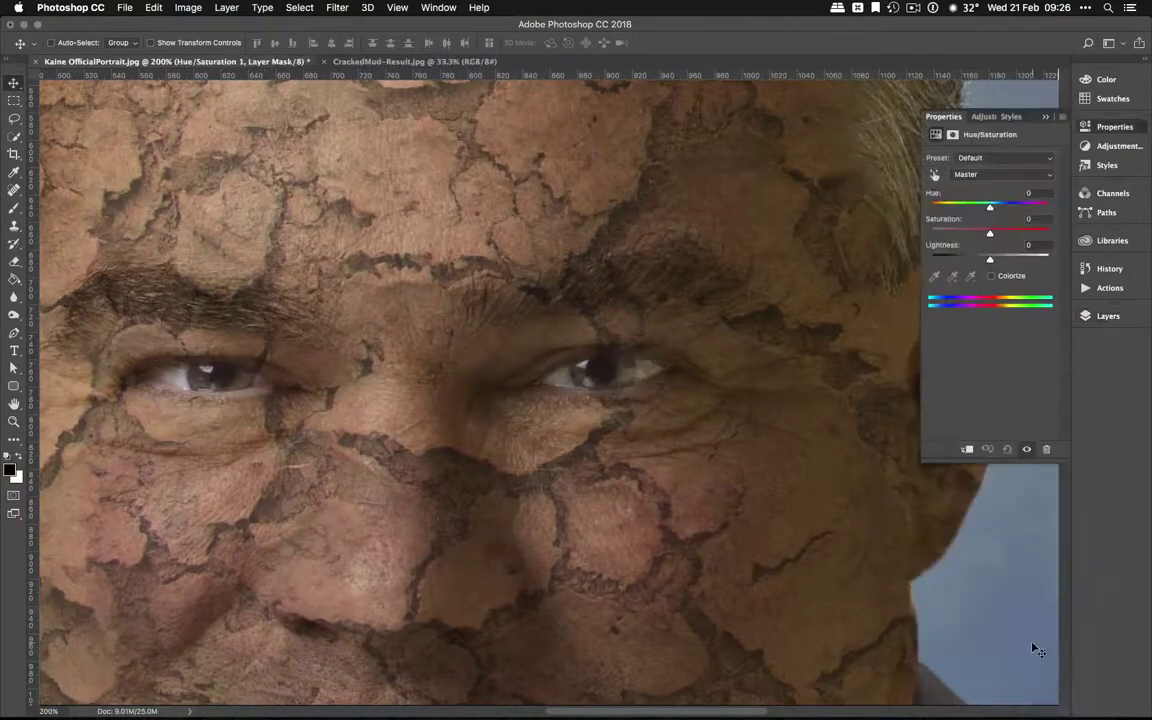
- Set the Hue/Saturation adjustment's hue to +24 and saturation to -19, and reduce the adjustment layer's opacity to 8%
key("super+0")
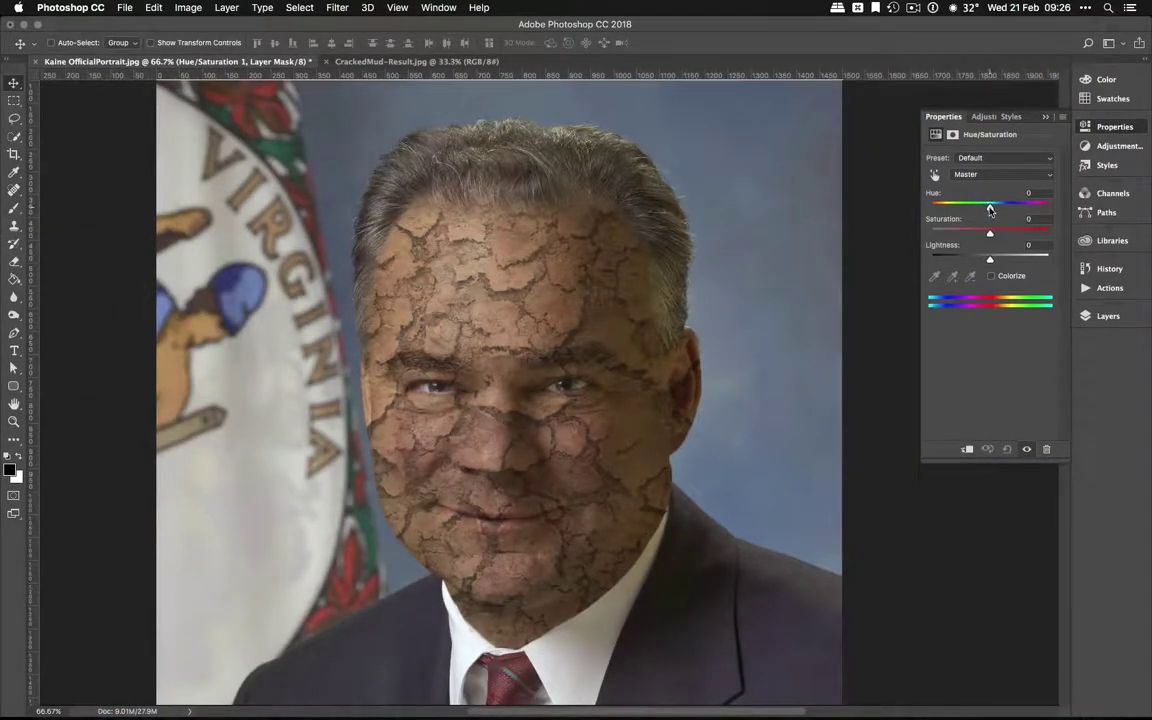
left_click_drag(990, 207, 980, 235)
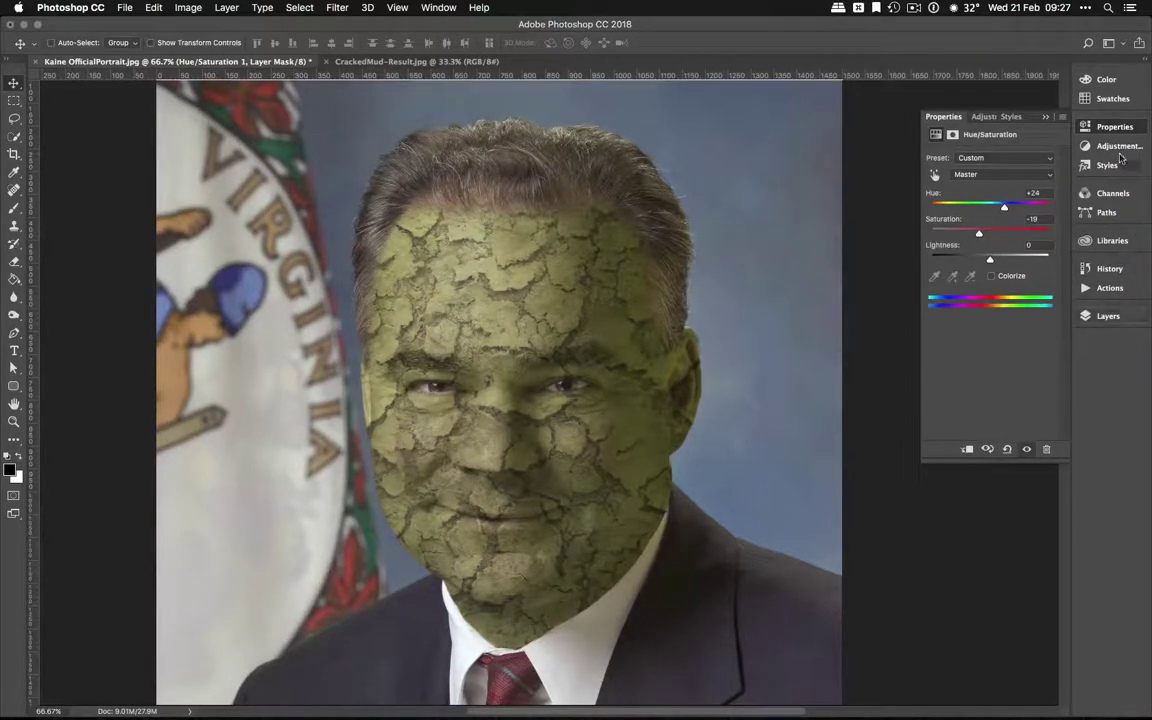
left_click(1105, 316)
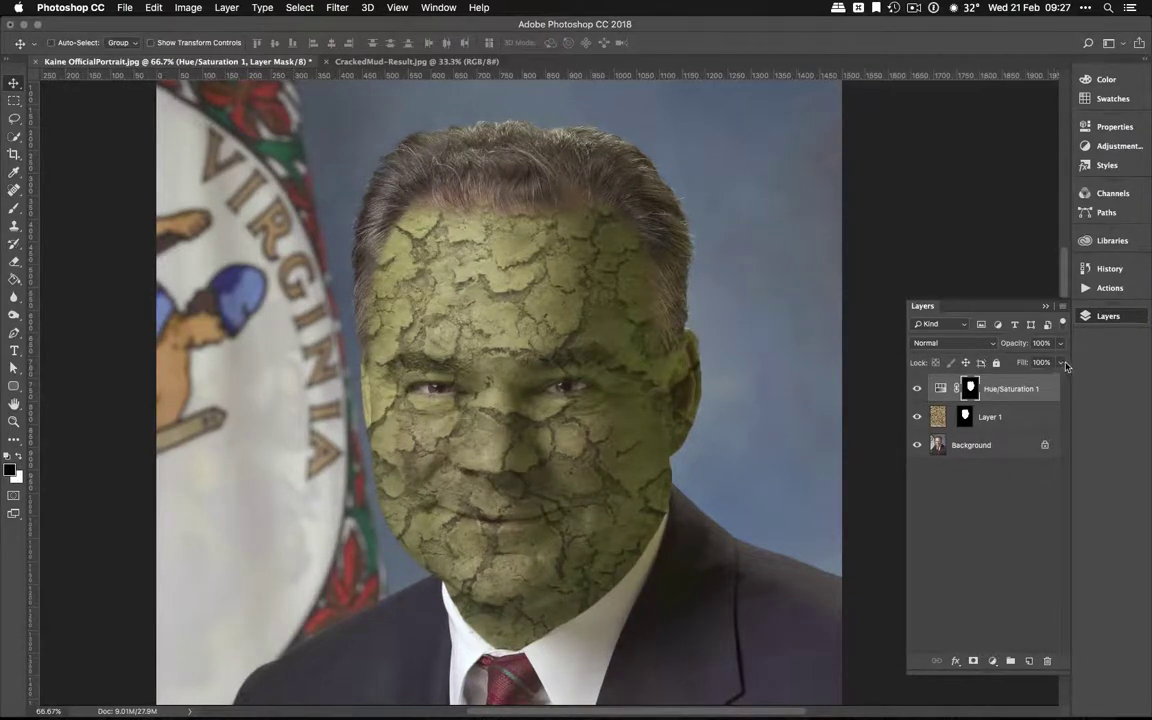
left_click_drag(1060, 343, 1005, 368)
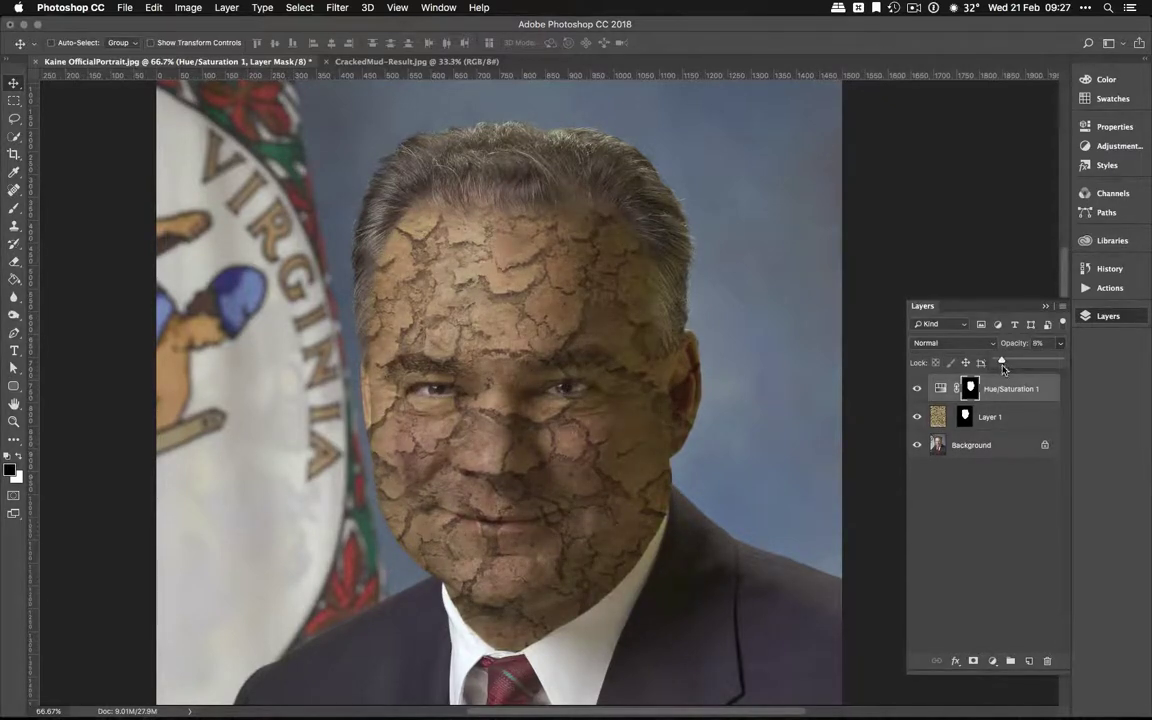